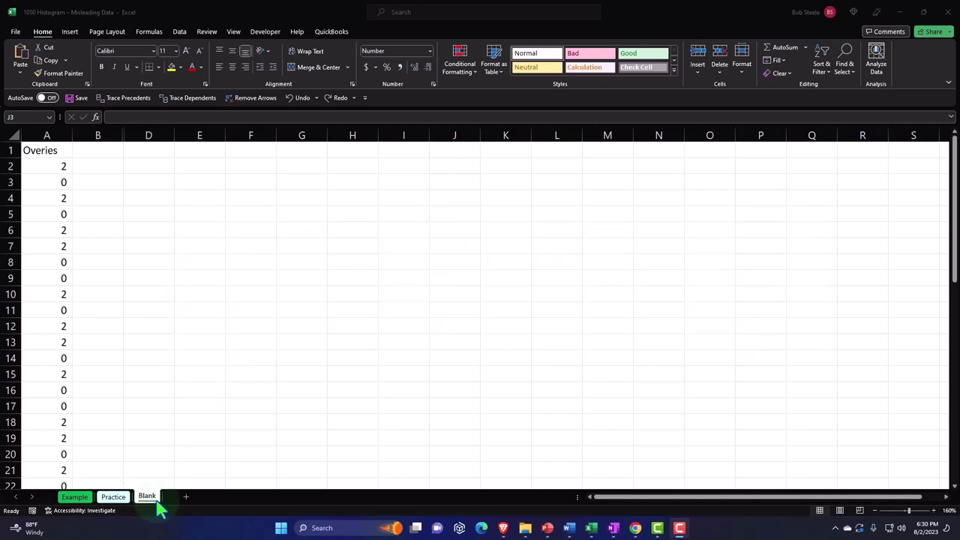
Step: Open the Example sheet to view the finished Overies table, 1.06 average and histogram
click(83, 501)
Step: Inspect the Overies average formula in F3 and the Overies histogram chart
scroll(107, 439, up, 5)
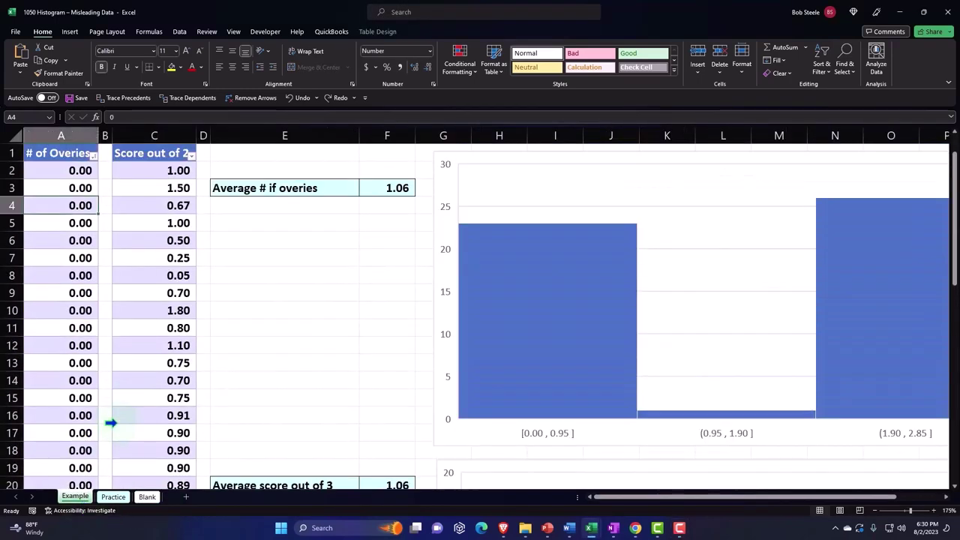
click(68, 187)
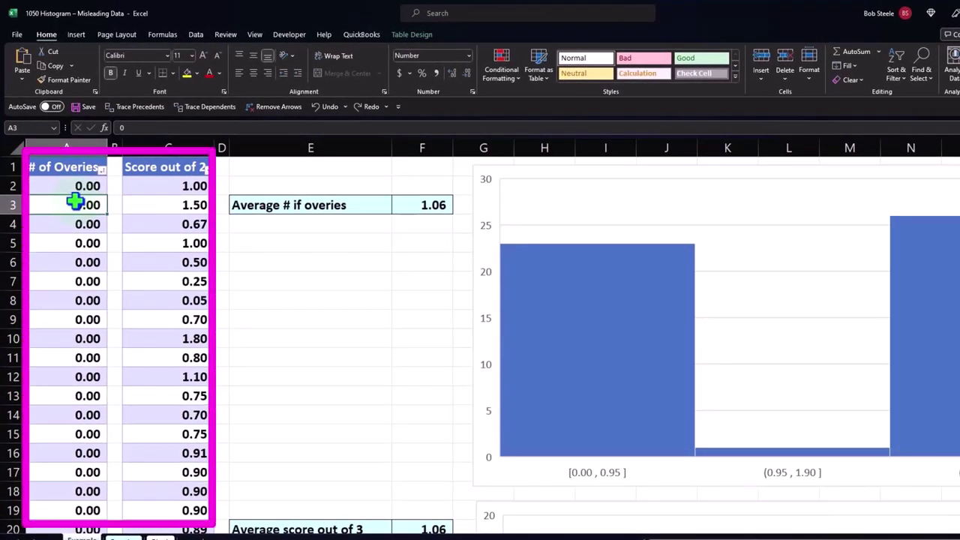
click(430, 207)
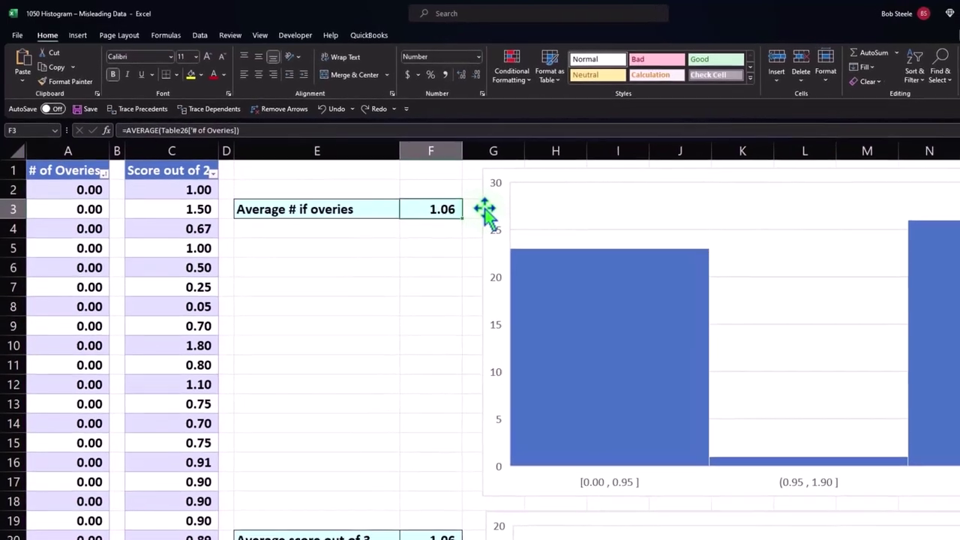
click(475, 206)
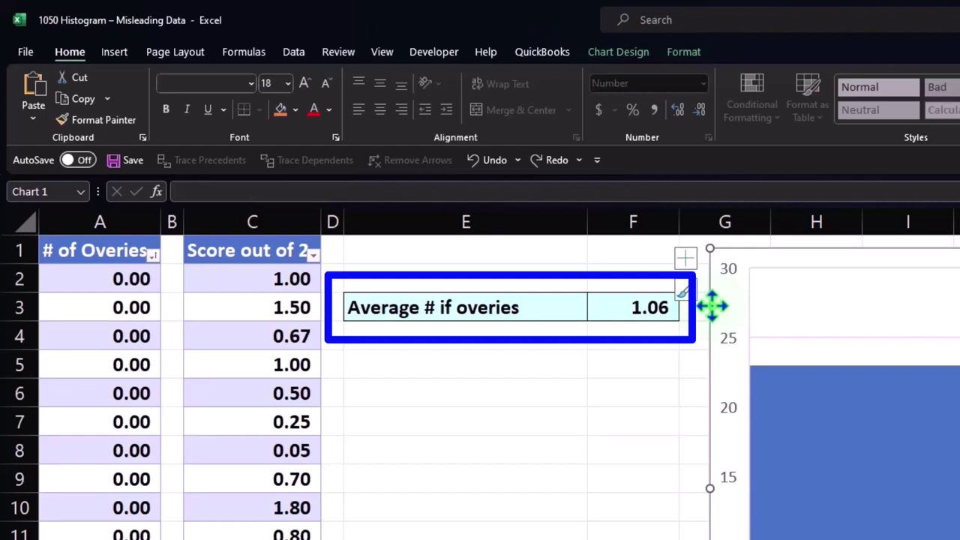
click(647, 309)
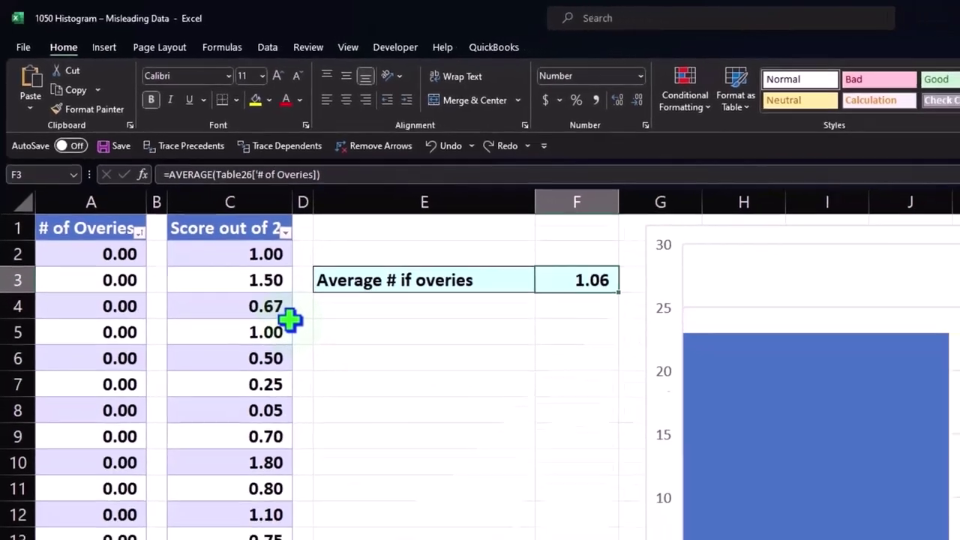
scroll(290, 320, down, 2)
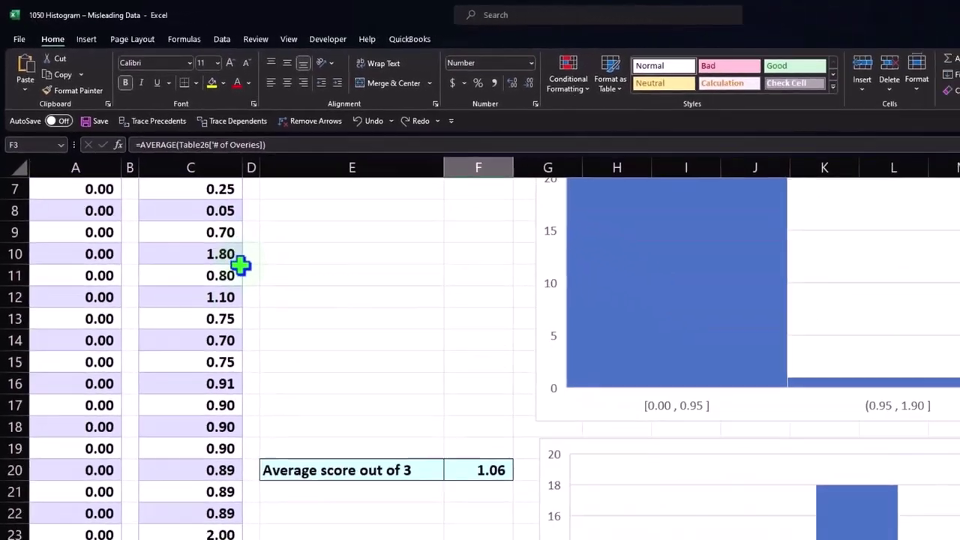
scroll(283, 371, down, 2)
scroll(284, 373, down, 1)
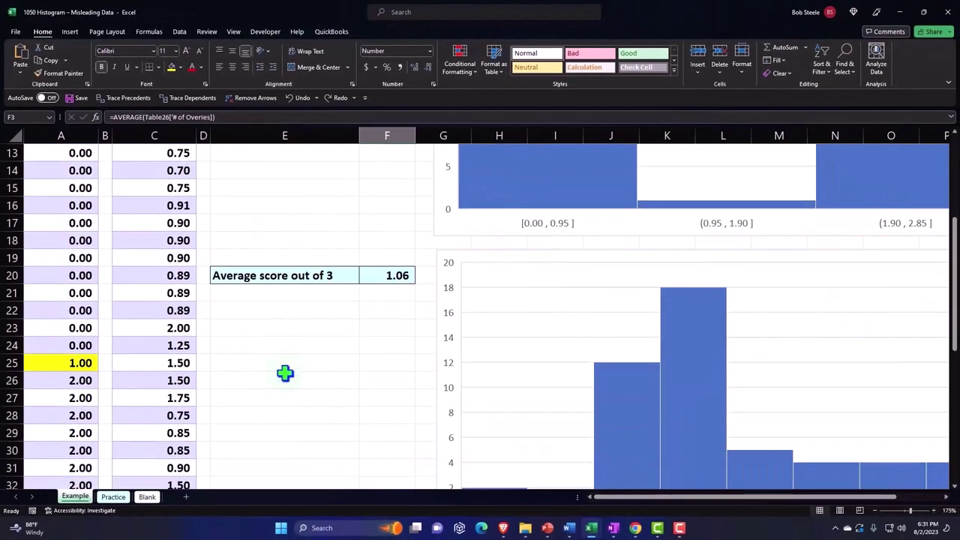
Step: Check the score histogram and F20 average formula, then move to the Blank sheet
click(437, 301)
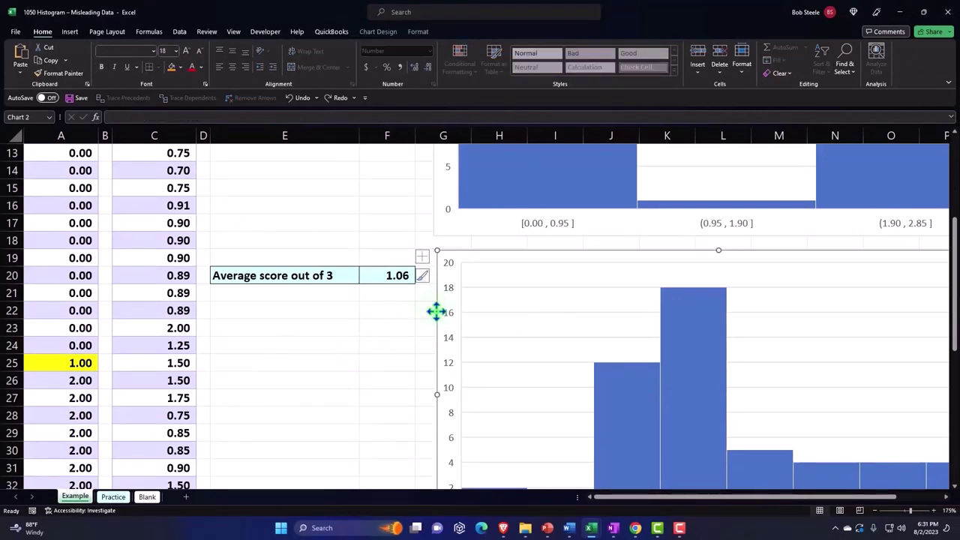
click(403, 276)
scroll(396, 298, up, 3)
scroll(396, 298, up, 2)
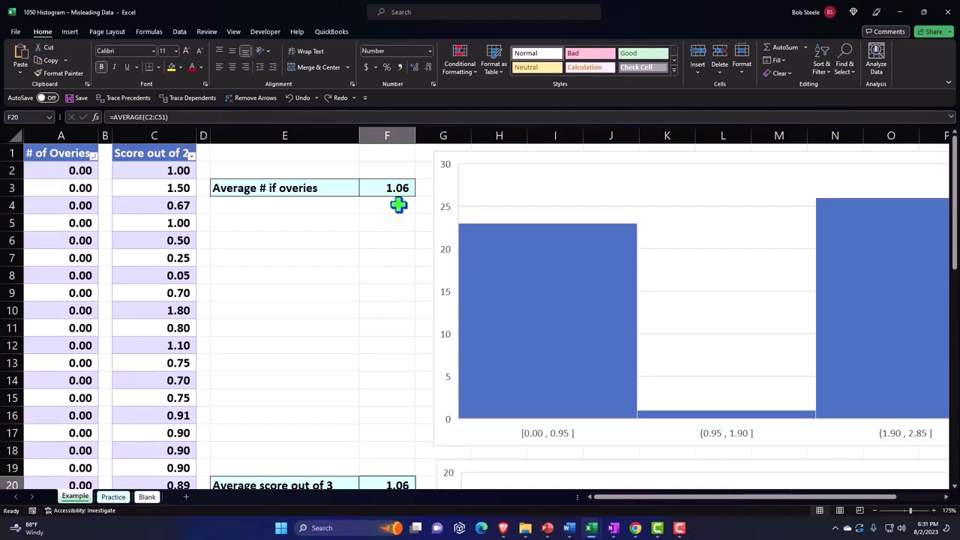
click(397, 188)
scroll(398, 187, down, 1)
scroll(397, 188, down, 2)
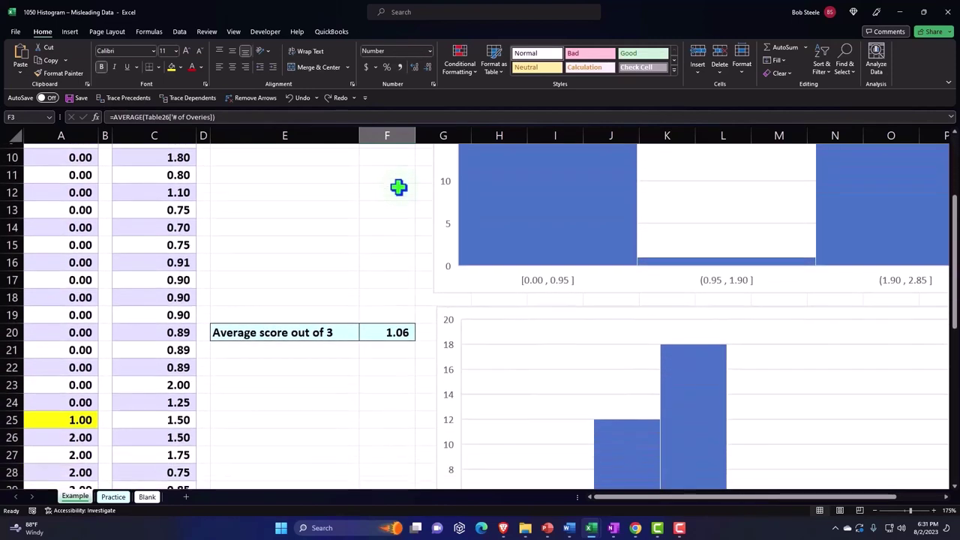
scroll(398, 188, down, 1)
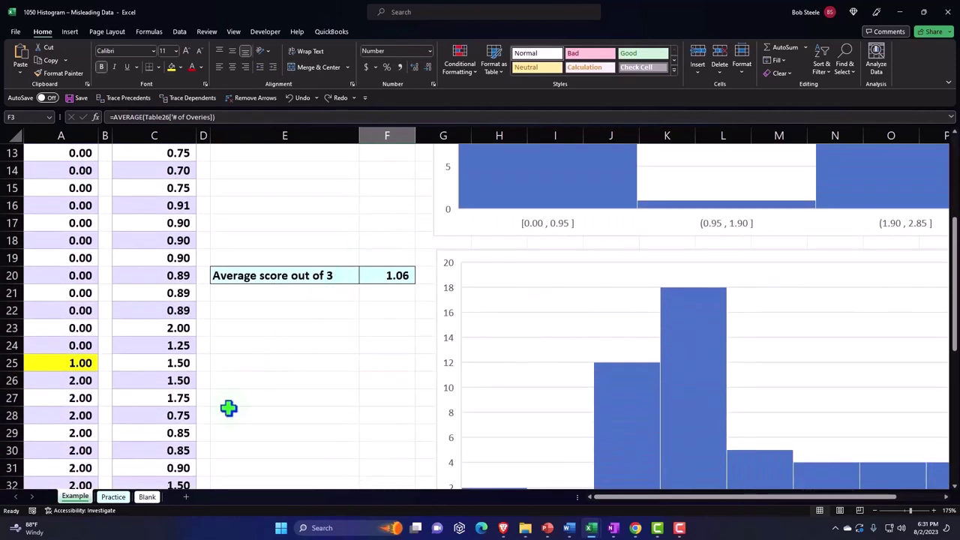
click(147, 497)
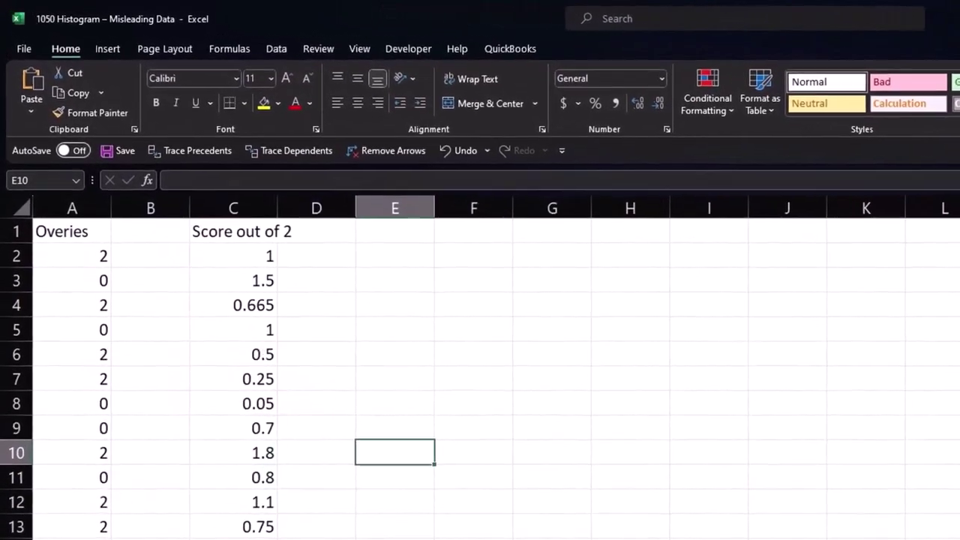
click(371, 331)
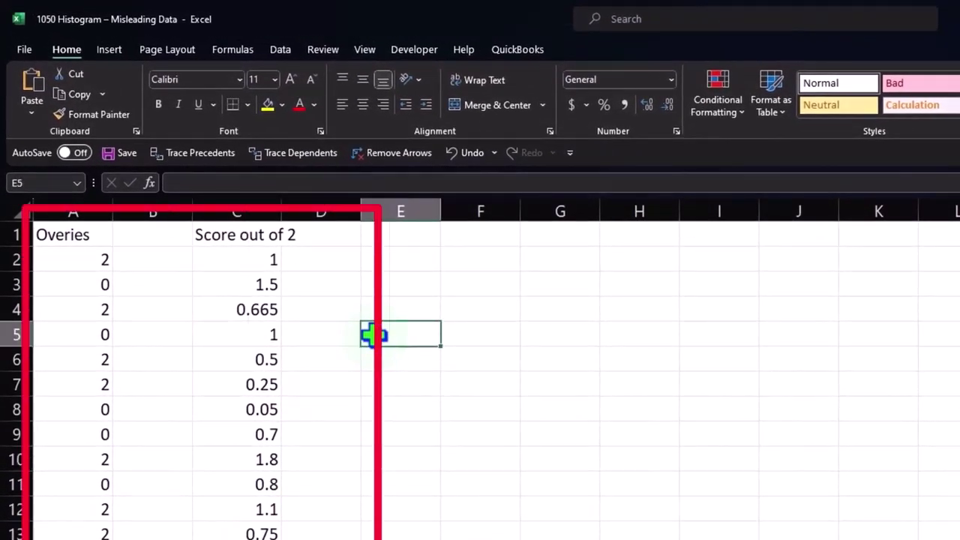
click(86, 238)
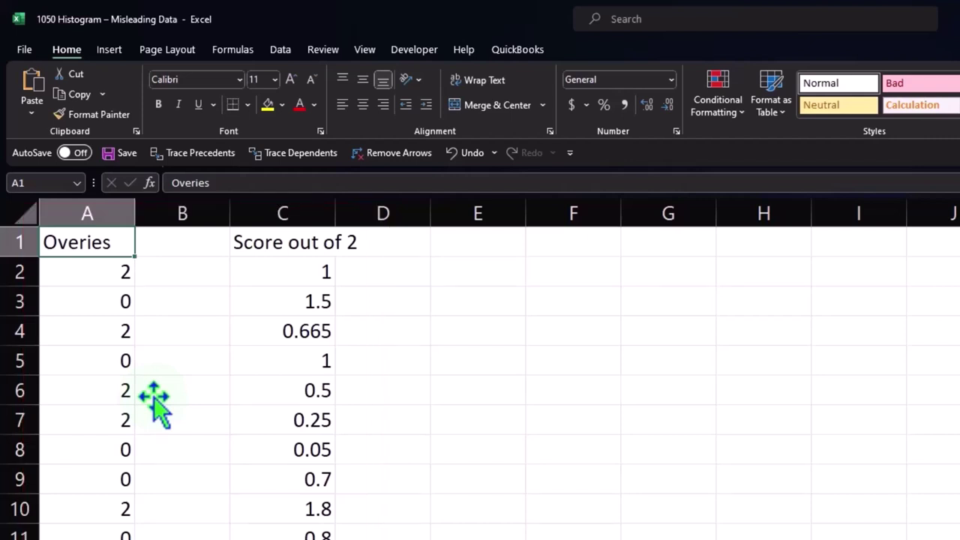
drag(126, 360, 120, 469)
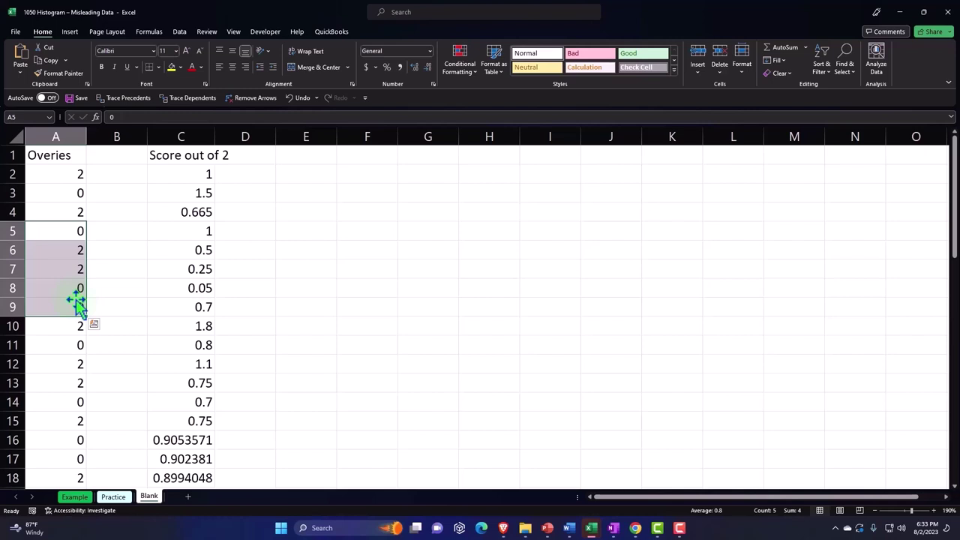
click(182, 267)
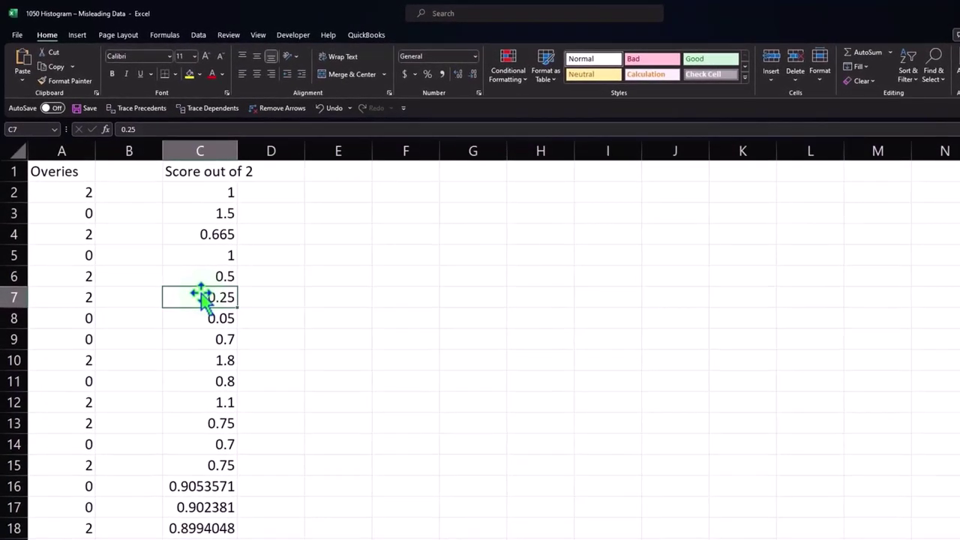
click(17, 152)
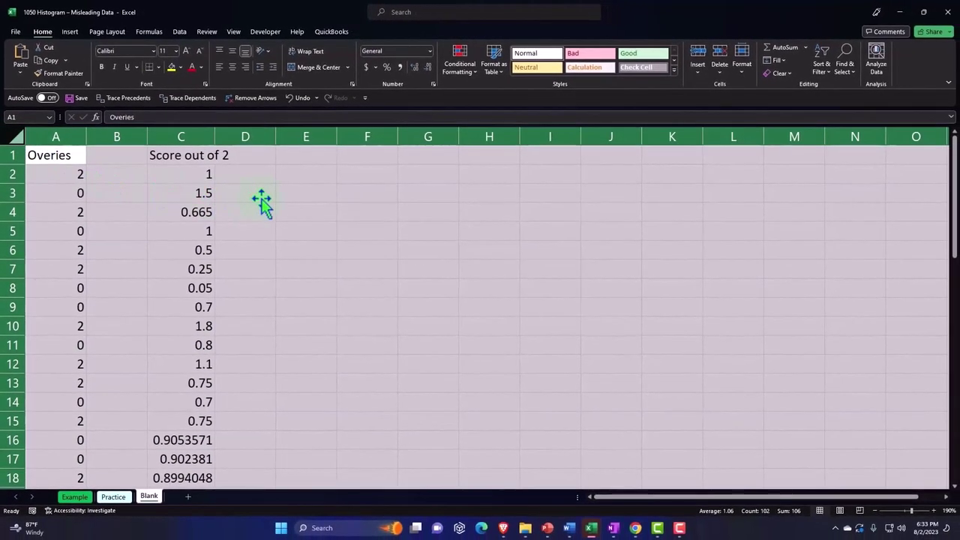
Step: Format the selected sheet as Currency with symbol None, 0 decimals and red (1,234) negatives
right_click(261, 201)
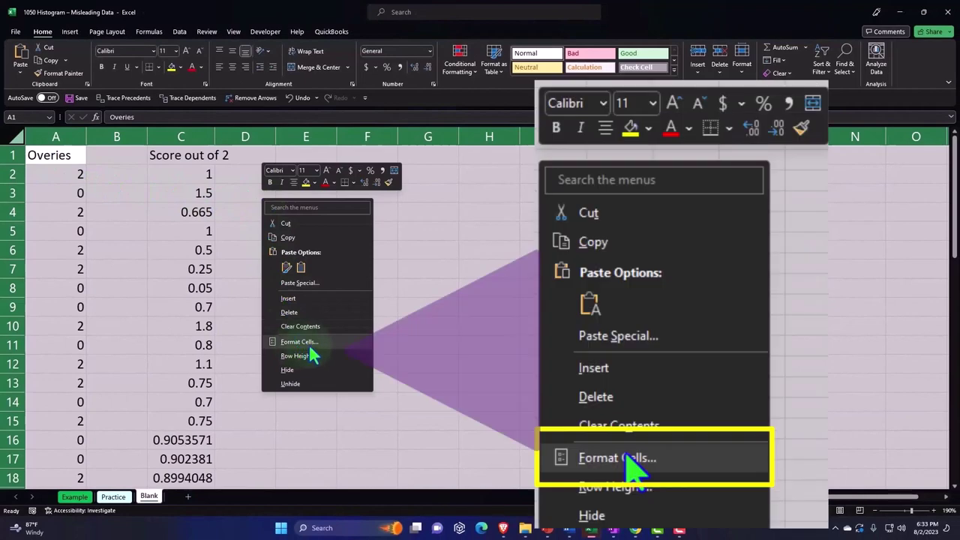
click(307, 344)
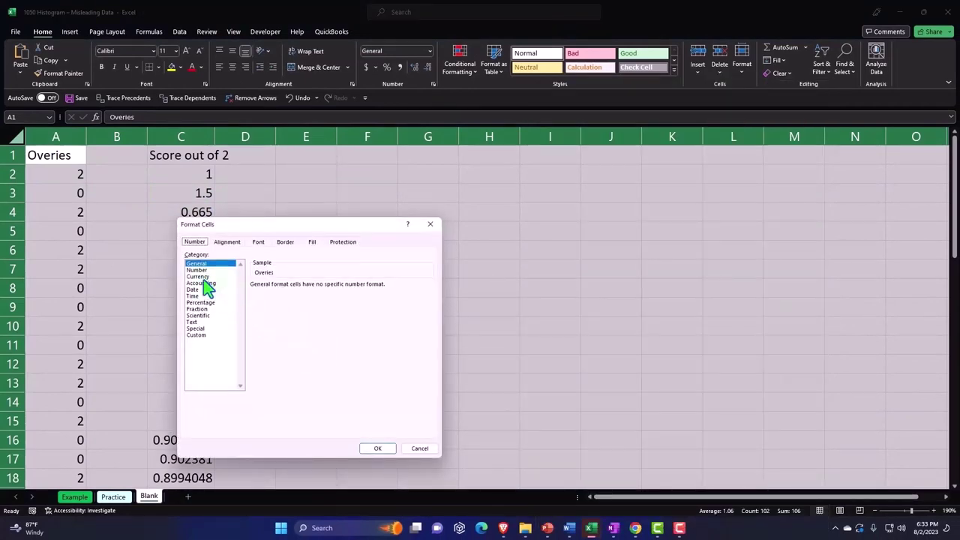
click(199, 276)
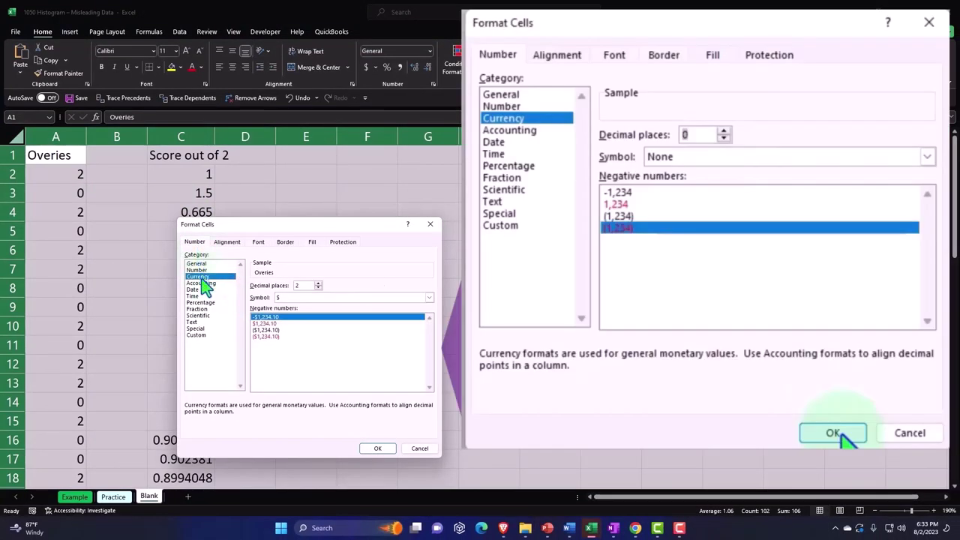
click(260, 337)
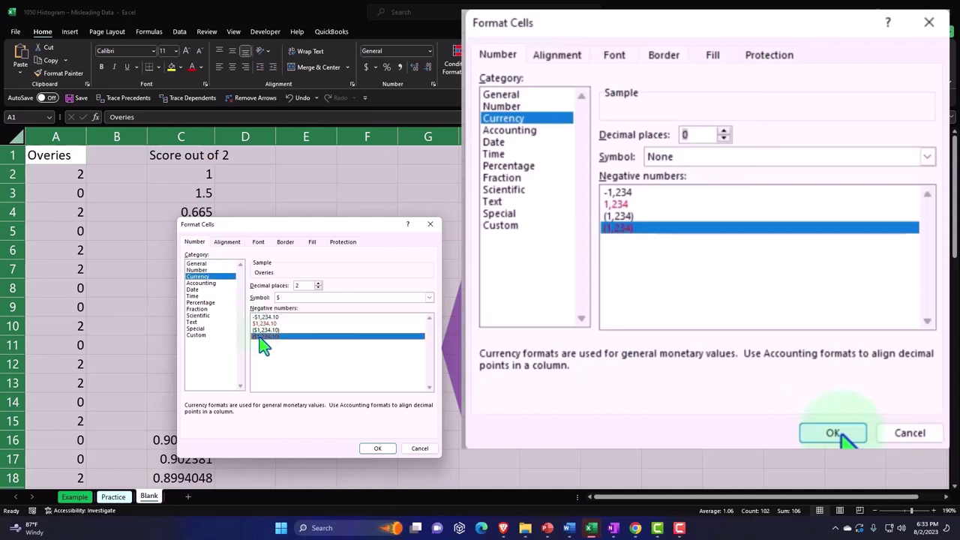
click(429, 299)
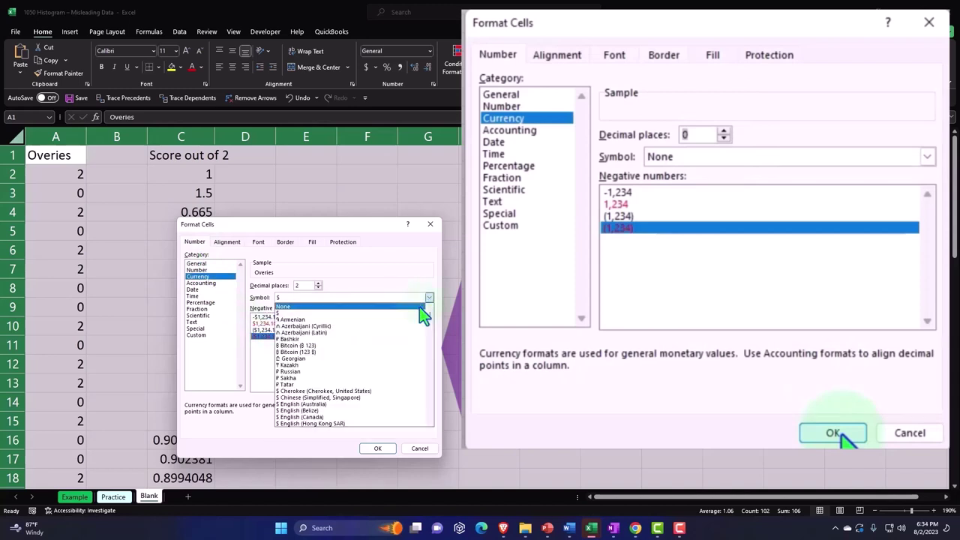
click(420, 307)
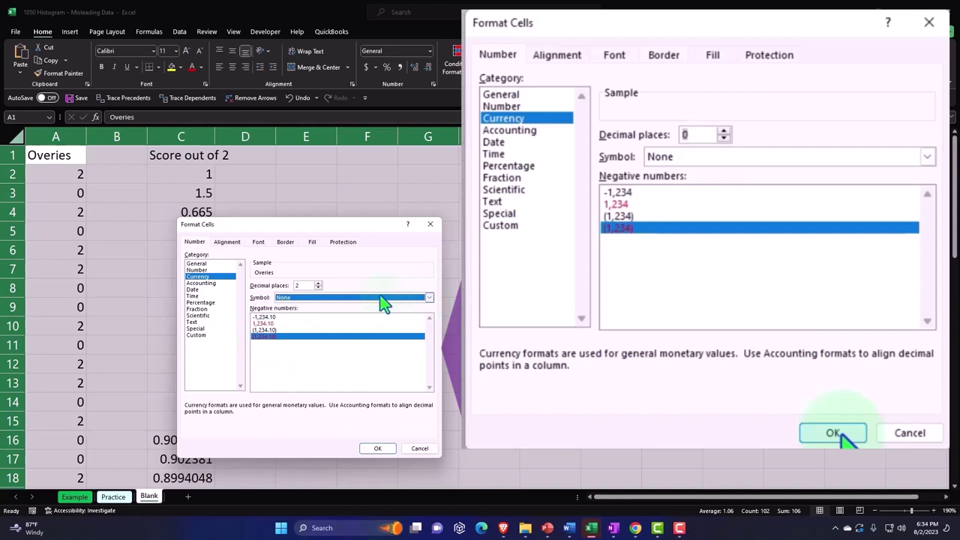
double_click(319, 288)
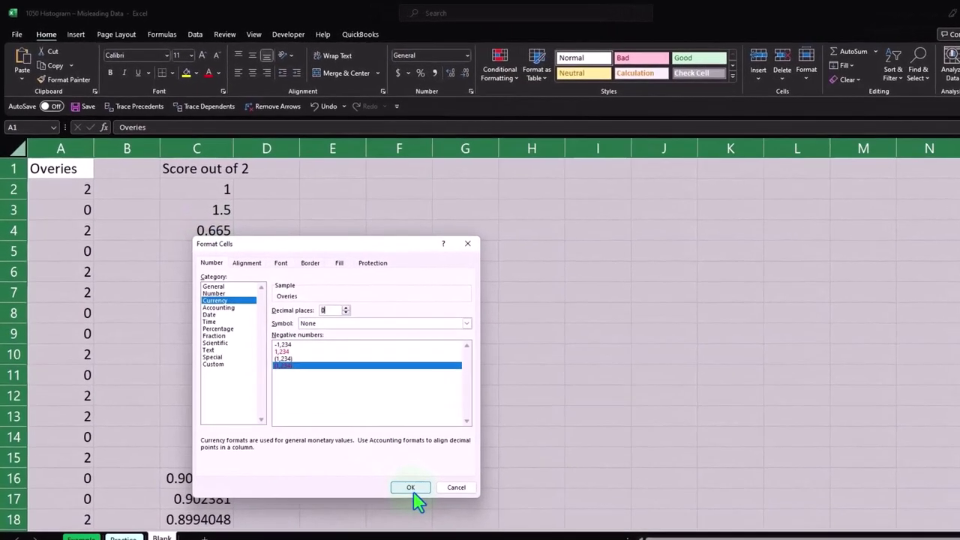
click(411, 487)
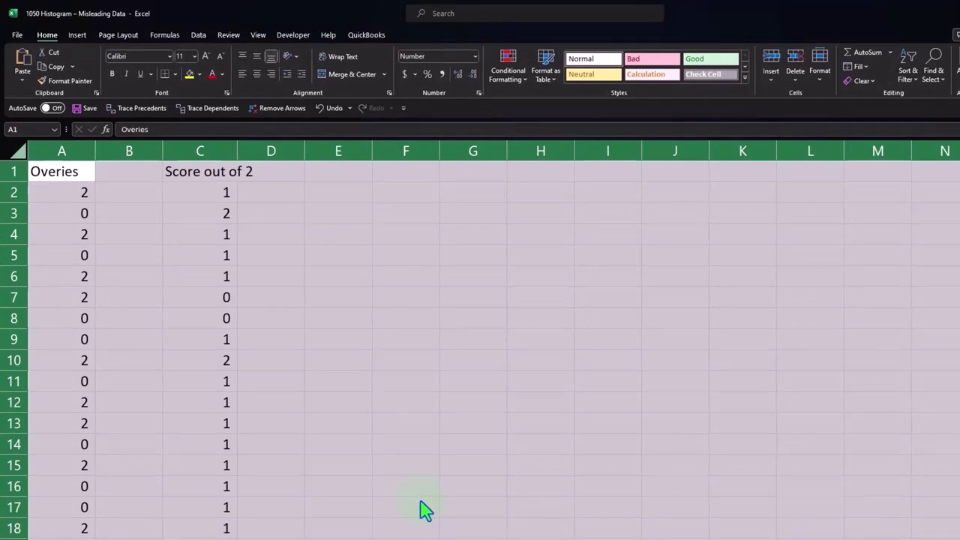
Step: Reselect the entire Blank sheet and apply Bold to all its cells
click(425, 510)
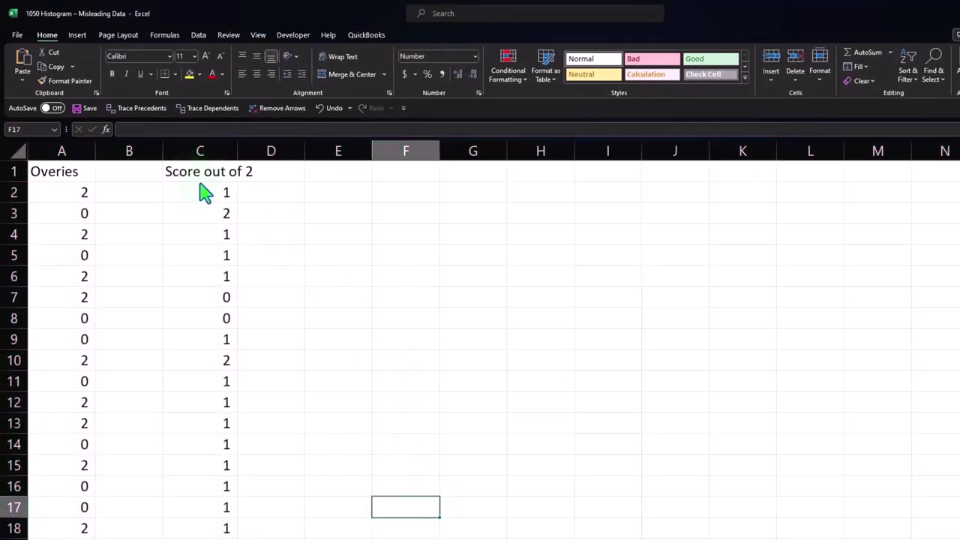
click(18, 154)
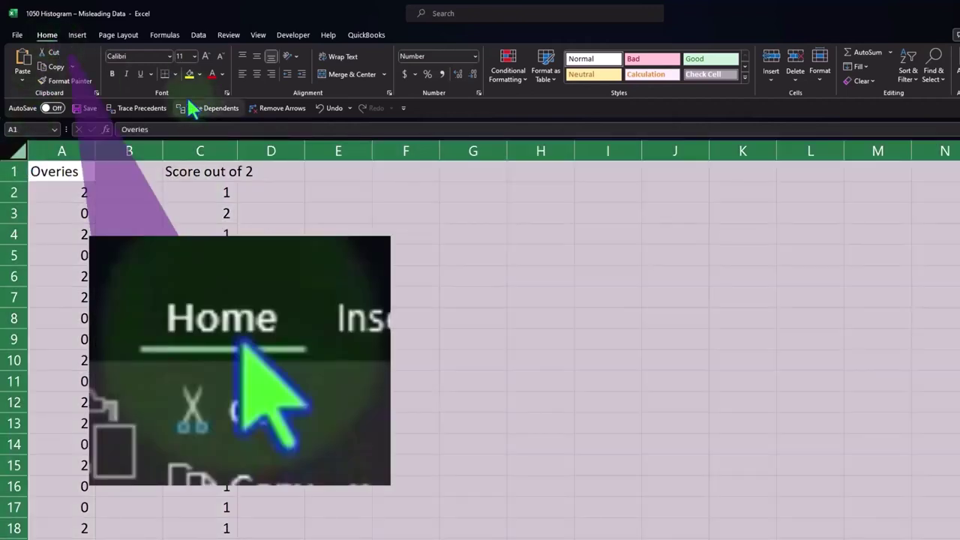
click(113, 73)
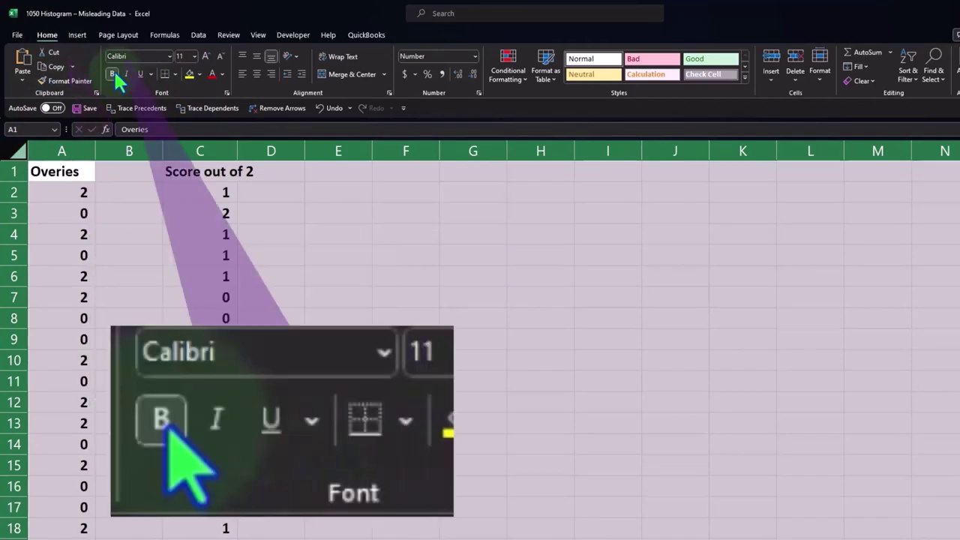
click(139, 316)
ctrl+scroll(480, 337, up, 2)
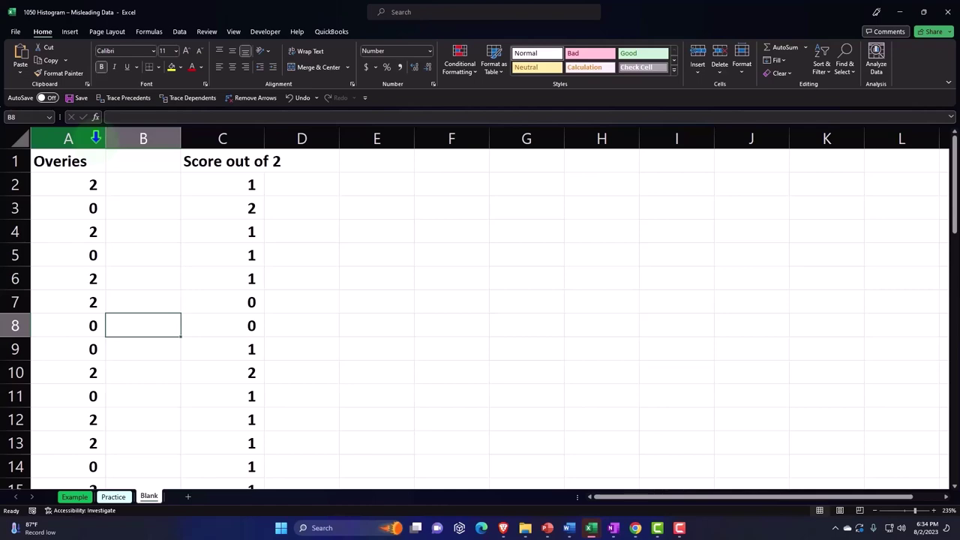
Step: Hide column C (Score out of 2) and select the Overies heading in A1
click(214, 140)
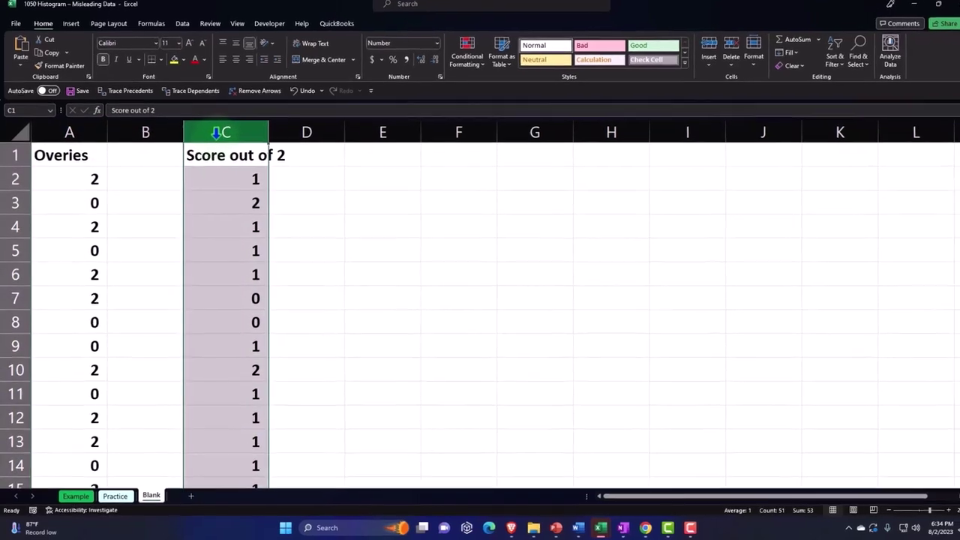
right_click(252, 139)
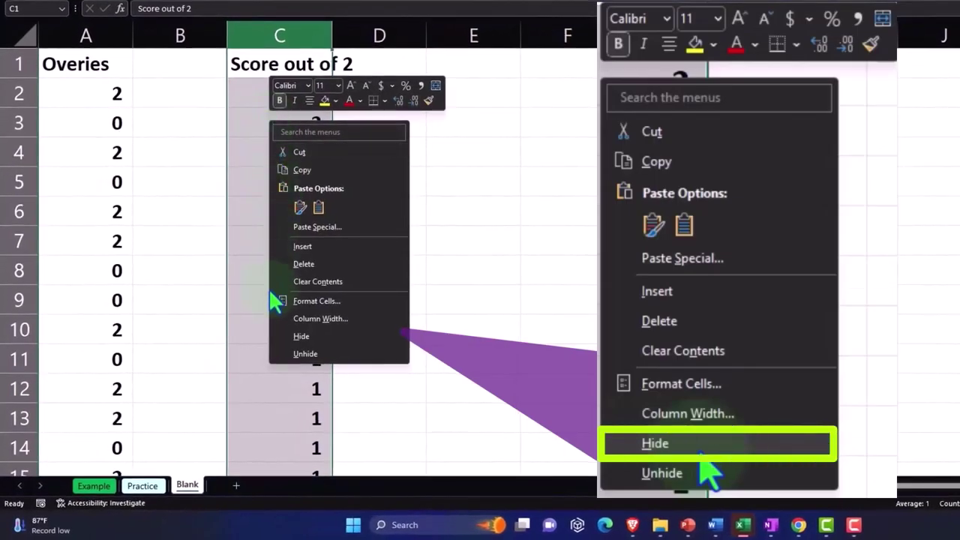
click(326, 339)
click(277, 240)
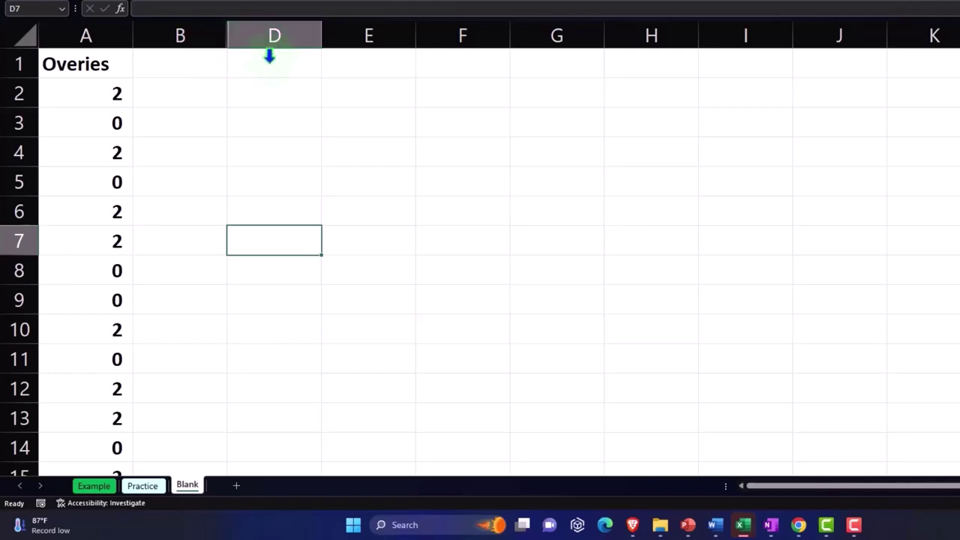
click(100, 89)
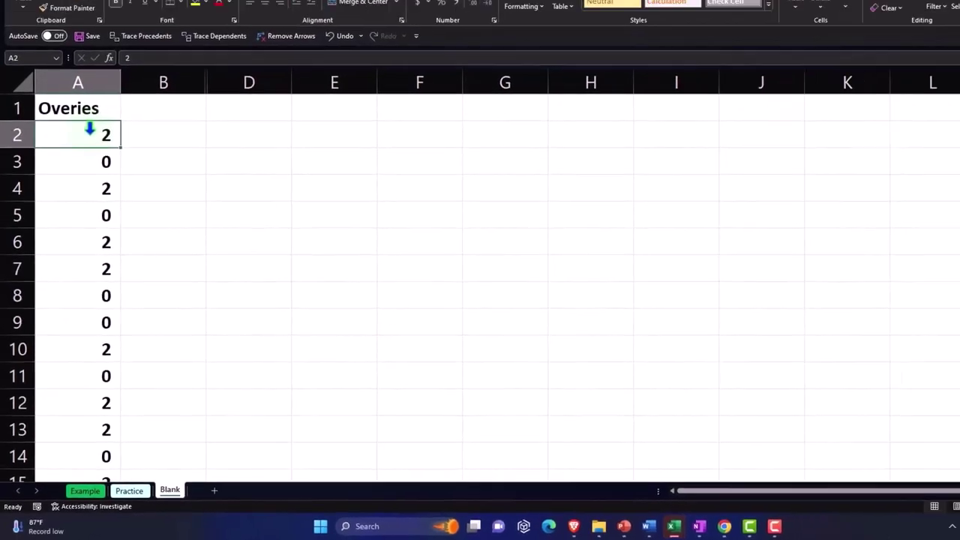
click(93, 78)
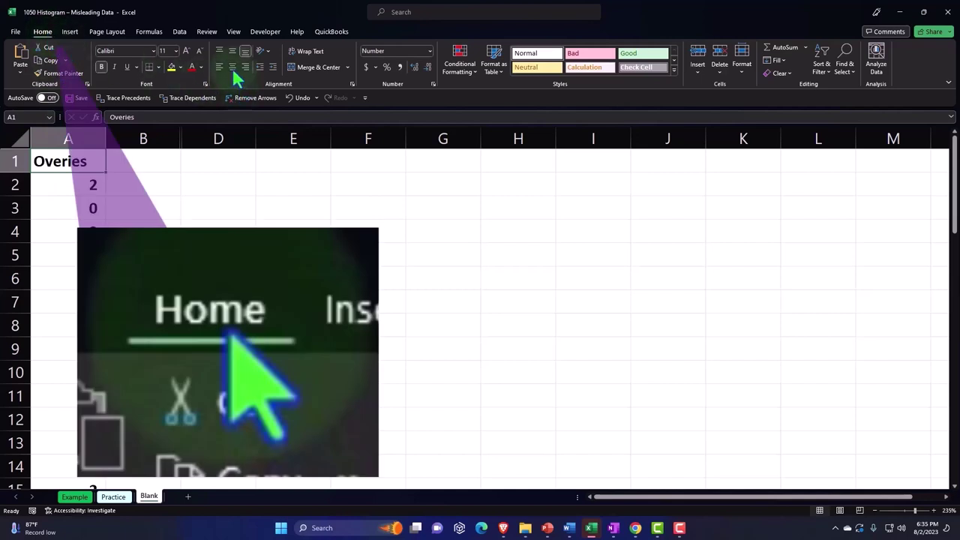
Step: Center-align the Overies heading and values, then bring up the Insert ribbon
click(233, 68)
click(68, 272)
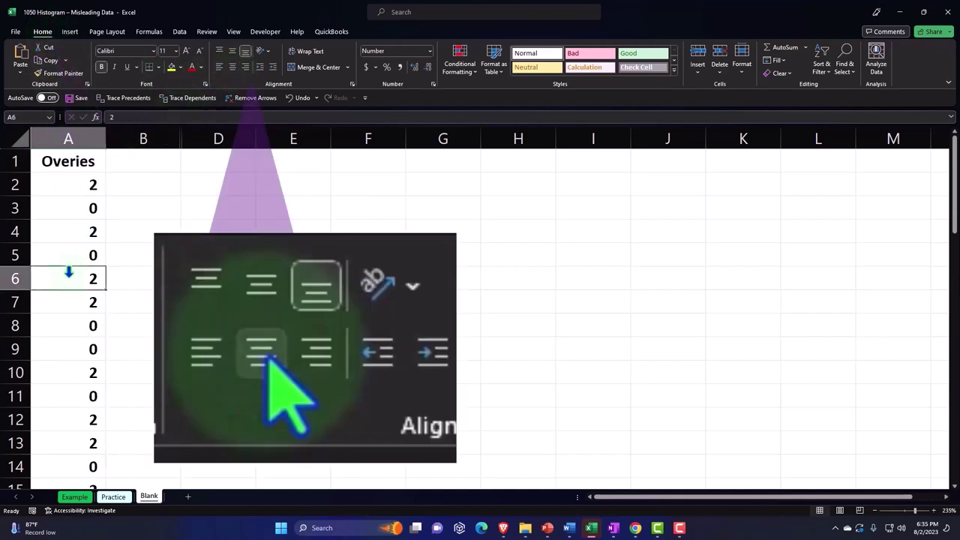
scroll(68, 272, down, 2)
scroll(69, 272, down, 3)
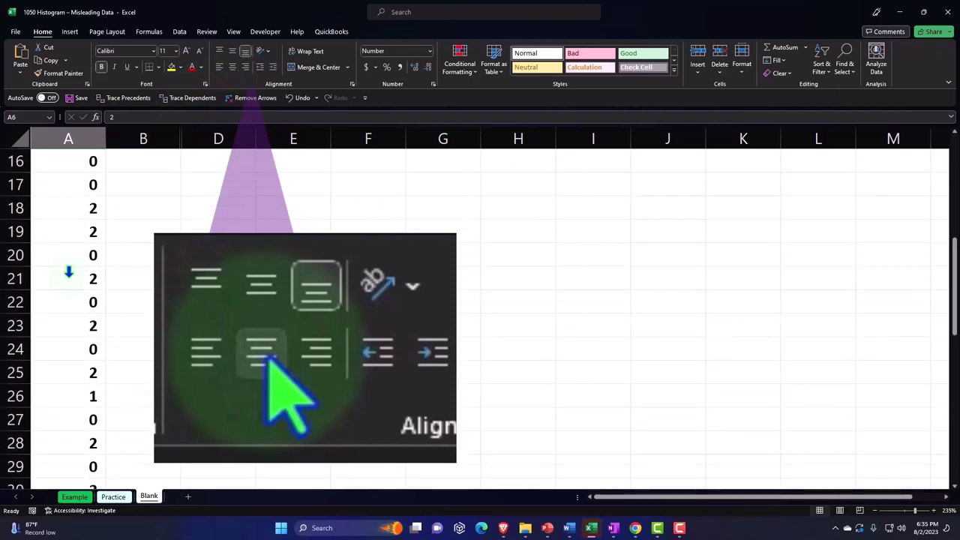
scroll(68, 273, up, 2)
scroll(68, 272, up, 3)
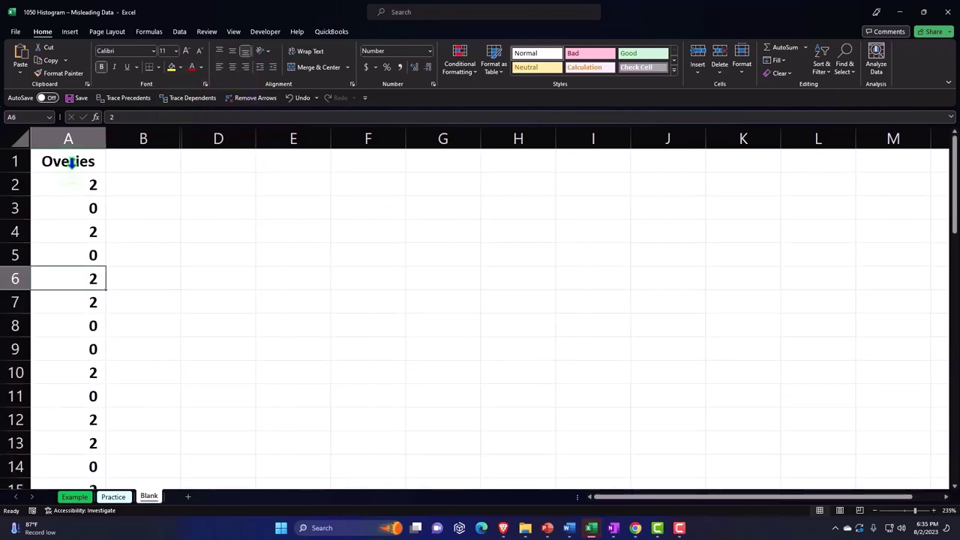
click(72, 30)
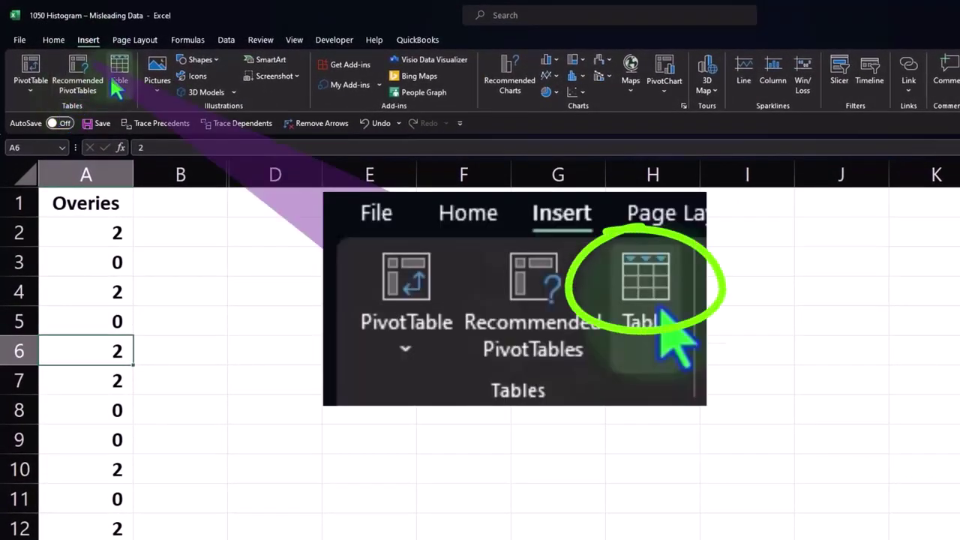
Step: Convert $A$1:$A$51 into a table with headers using the orange banded style
click(119, 75)
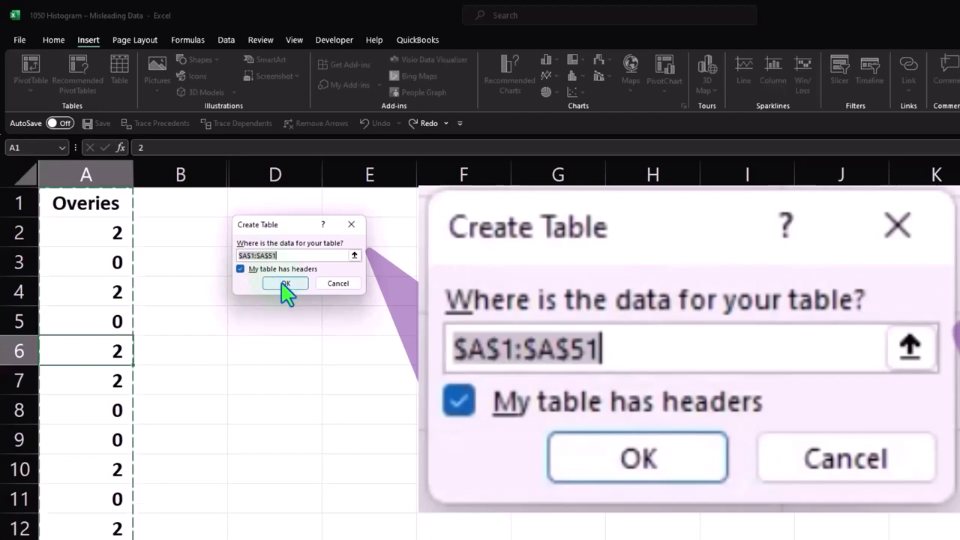
click(285, 283)
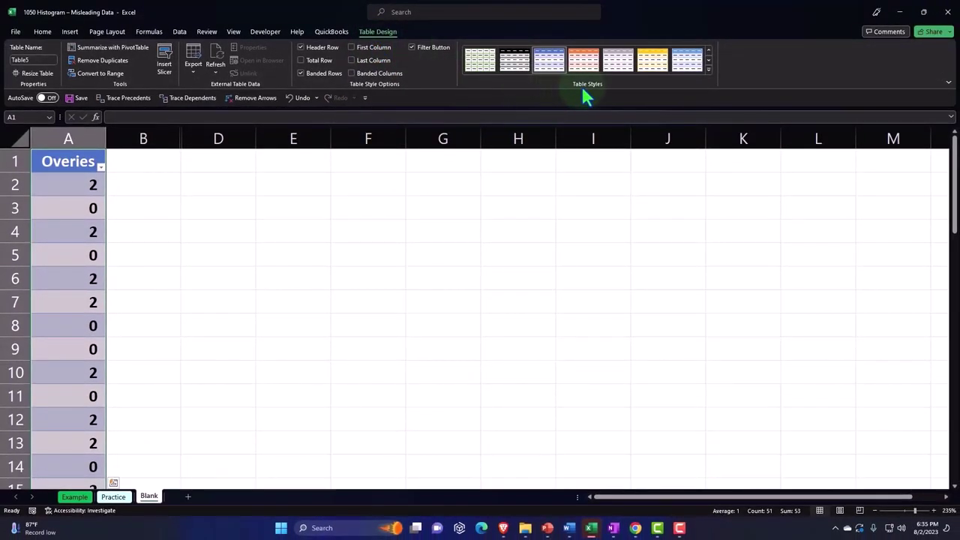
click(585, 71)
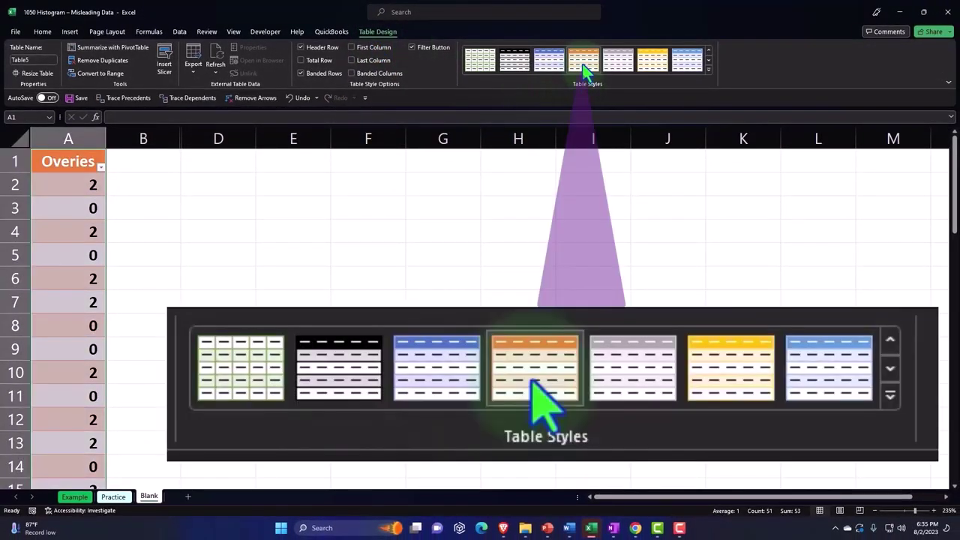
click(301, 225)
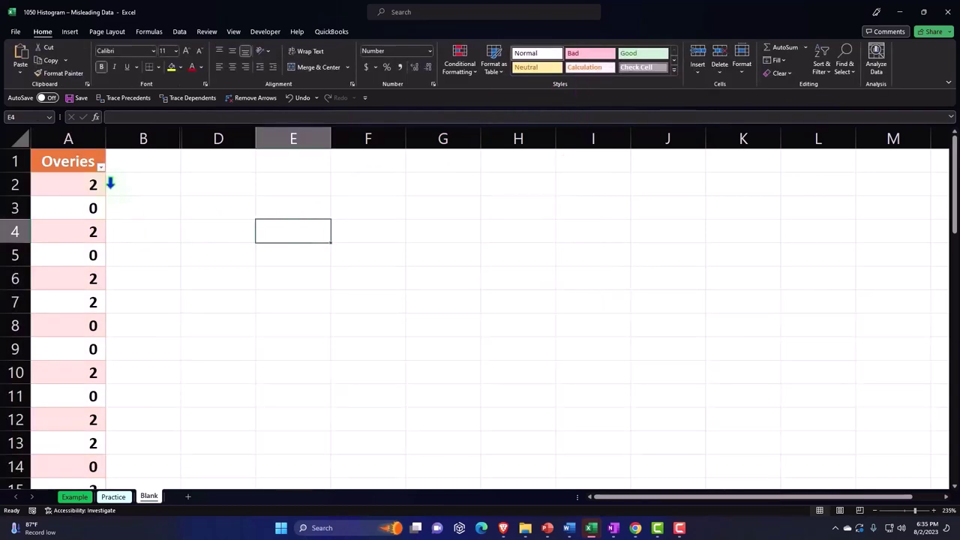
Step: Sort the Overies table column from smallest to largest
click(102, 168)
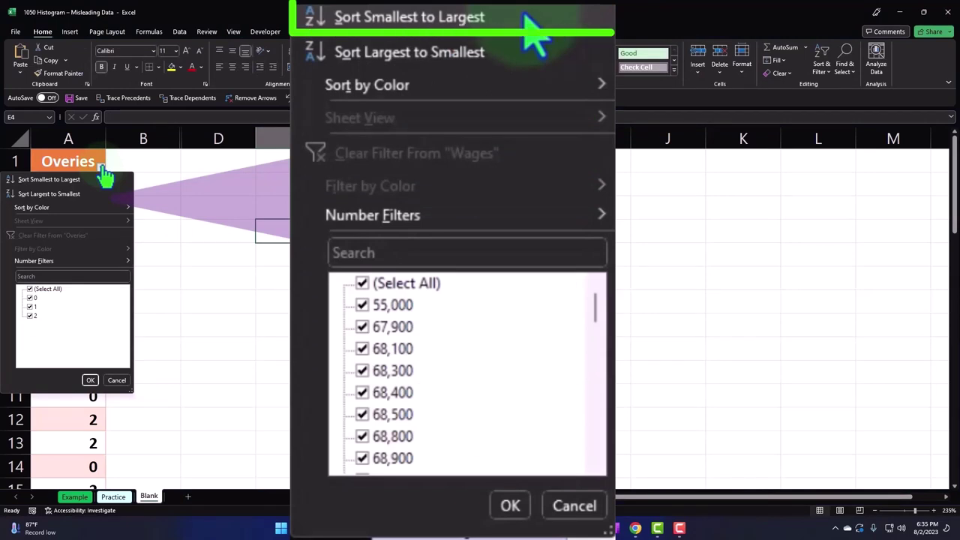
click(93, 180)
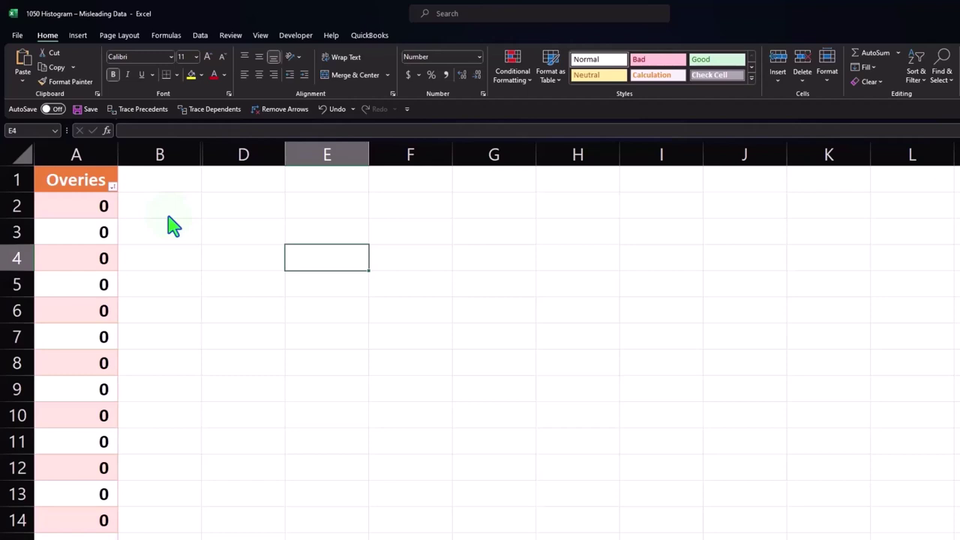
scroll(171, 224, down, 3)
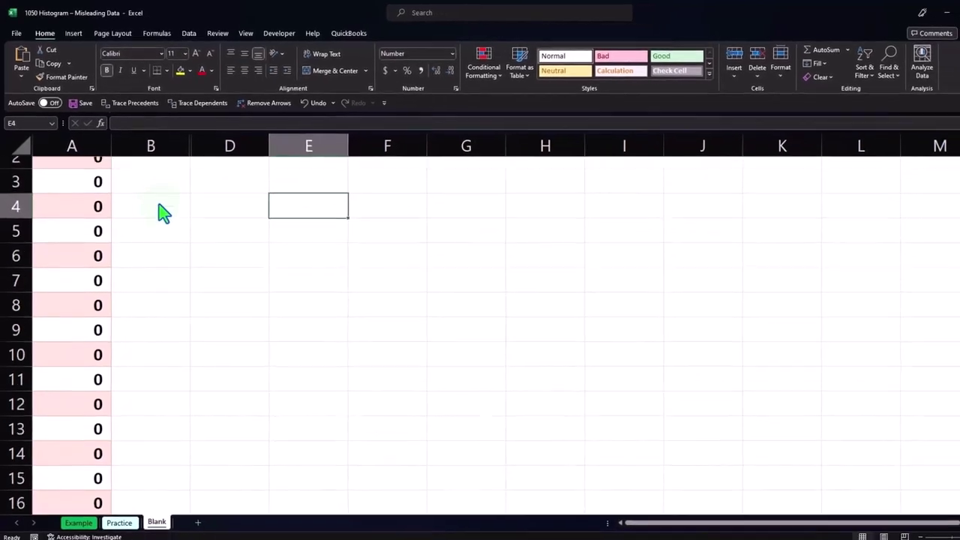
scroll(156, 205, down, 2)
scroll(155, 202, down, 2)
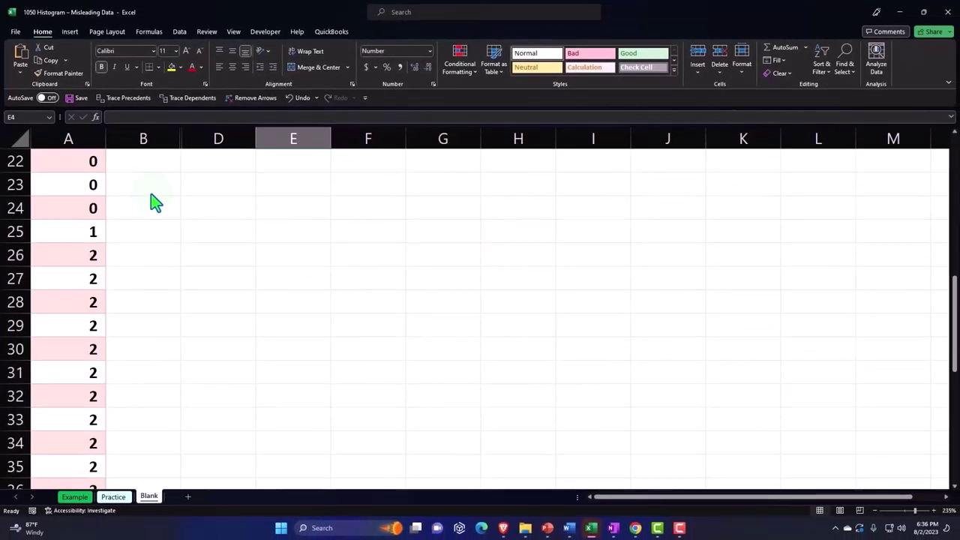
Step: Scroll through the sorted Overies values to check the 0s, the lone 1 and the 2s
click(76, 226)
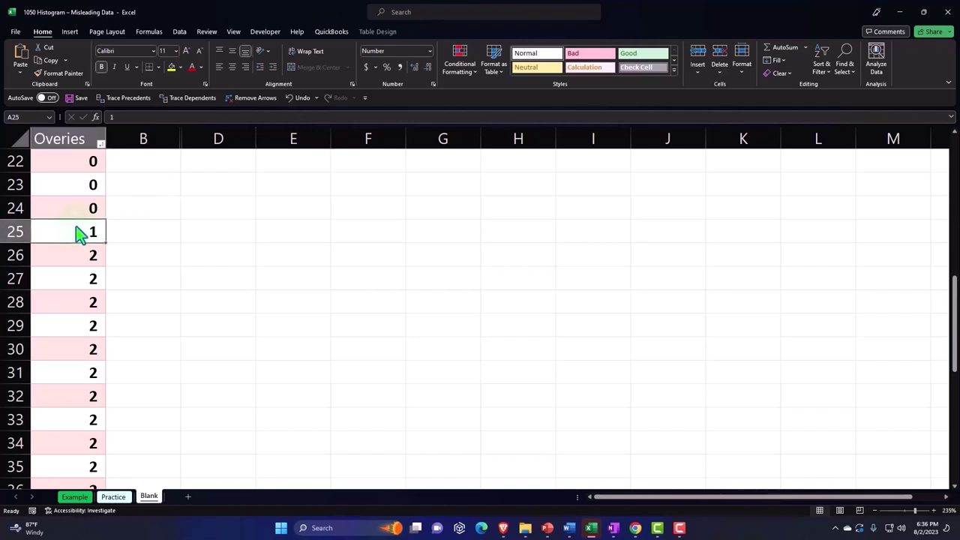
scroll(75, 226, down, 1)
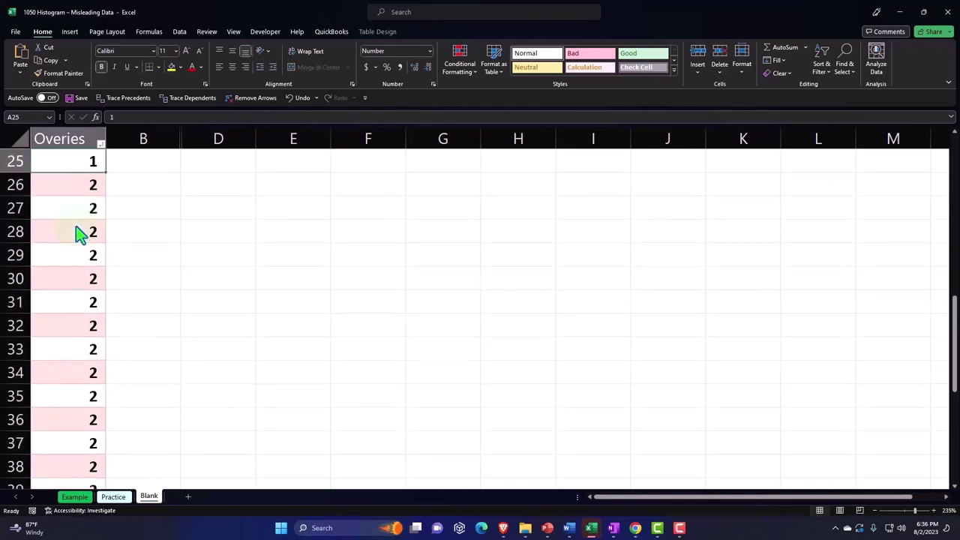
scroll(76, 226, down, 1)
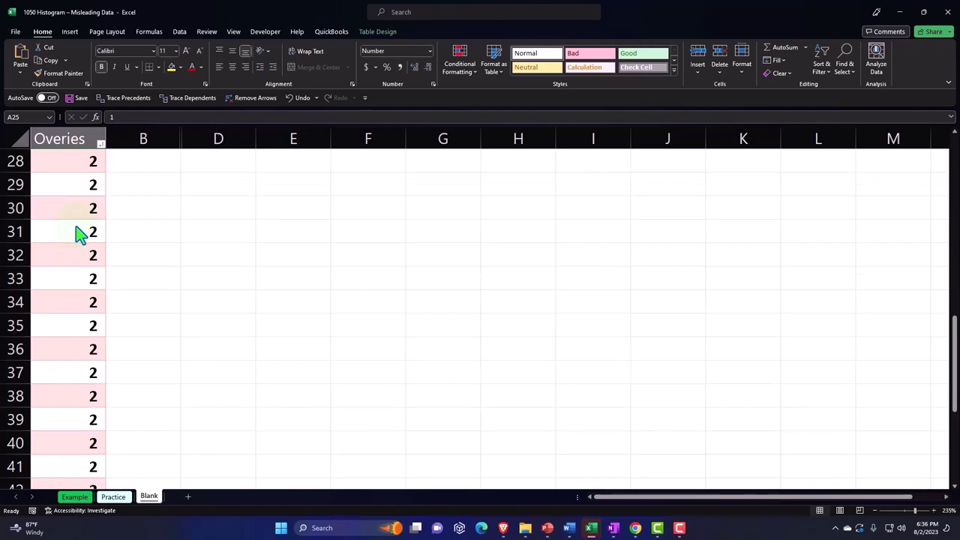
scroll(76, 227, down, 1)
scroll(76, 226, down, 2)
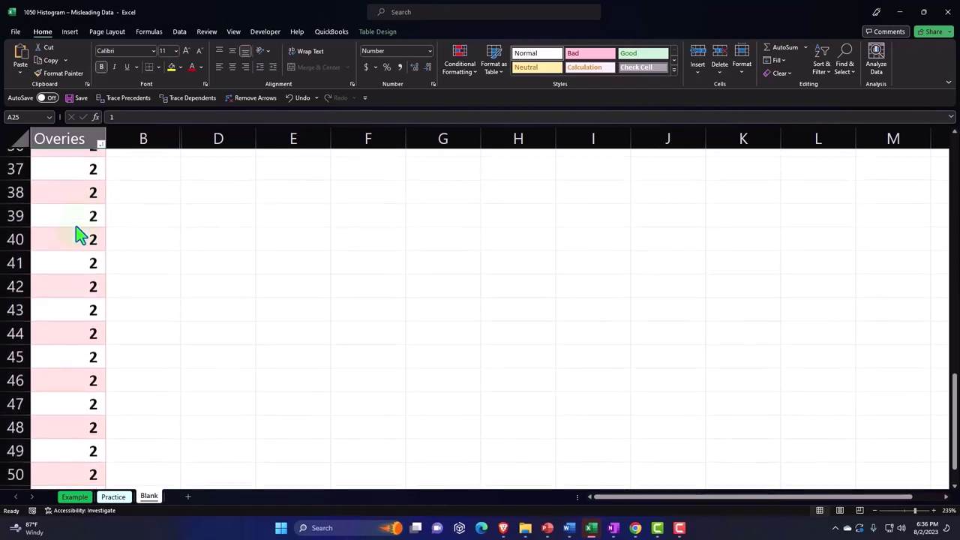
scroll(76, 227, down, 1)
scroll(76, 226, down, 1)
scroll(76, 226, up, 2)
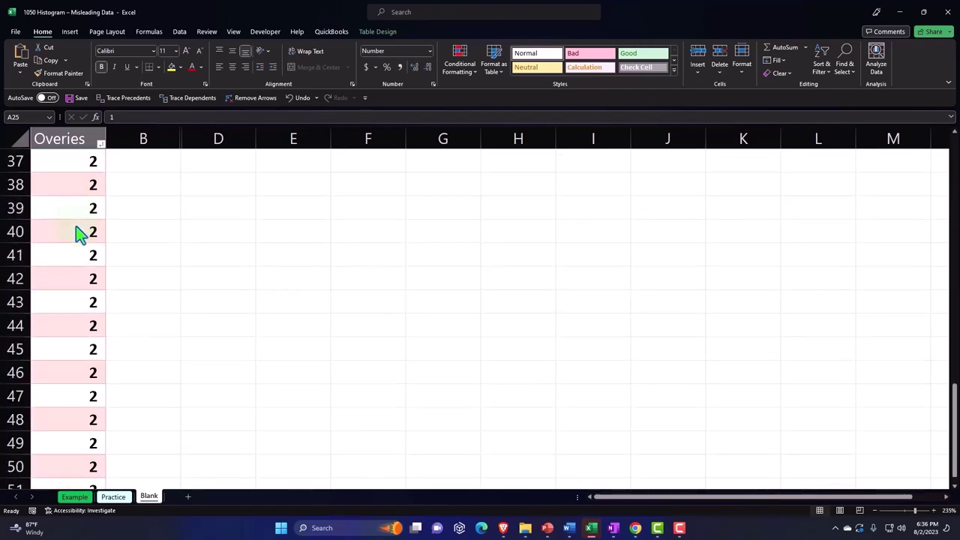
scroll(75, 226, up, 7)
scroll(76, 225, up, 5)
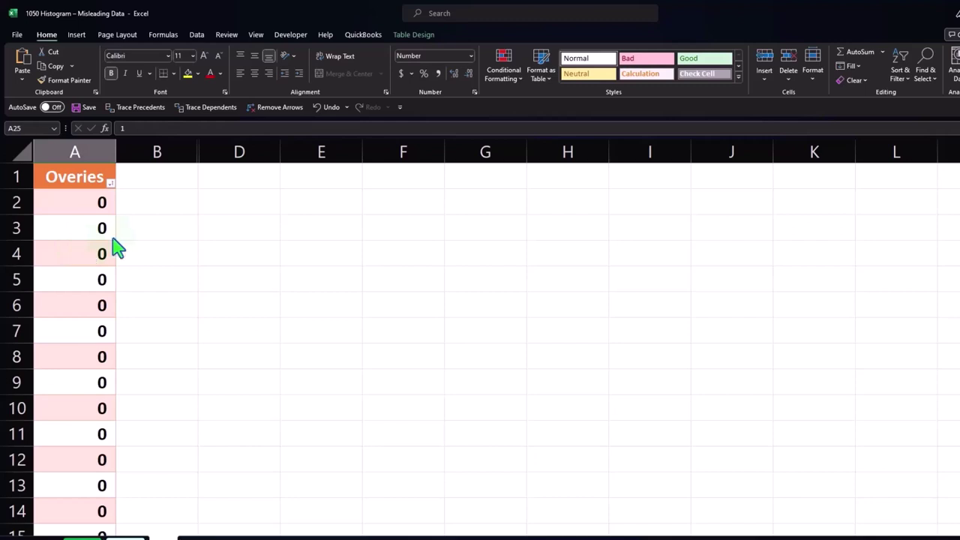
Step: Narrow column D to about 5.71 and enter the label 'Average' in E1
click(239, 150)
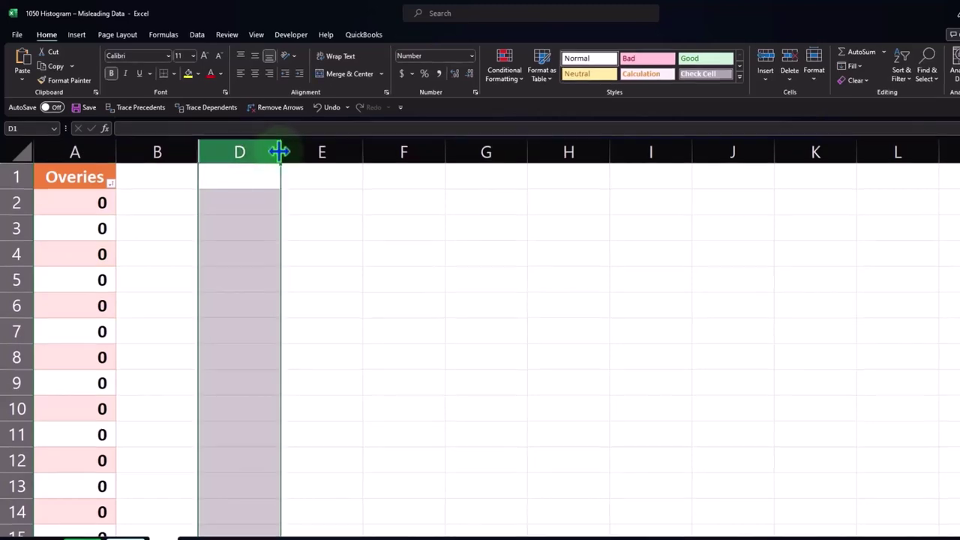
drag(278, 152, 234, 169)
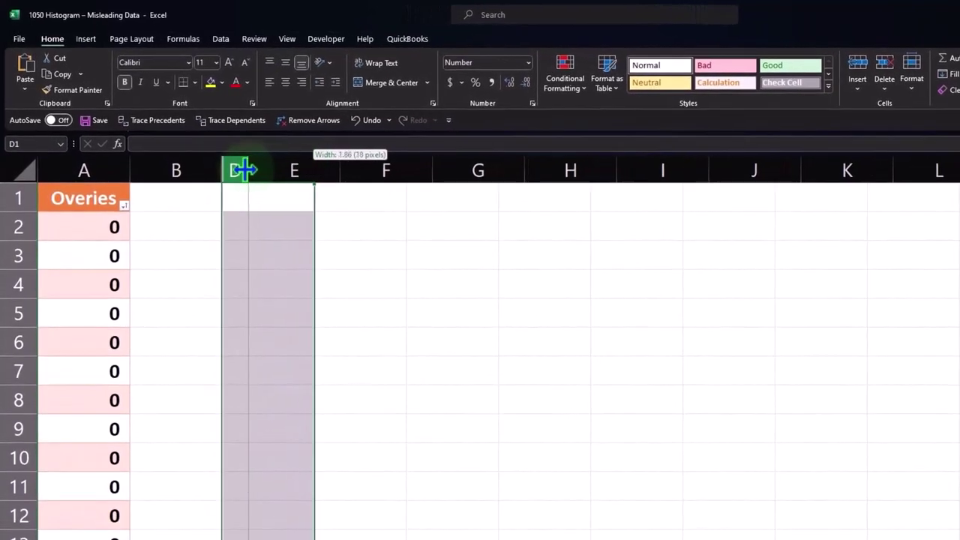
click(303, 195)
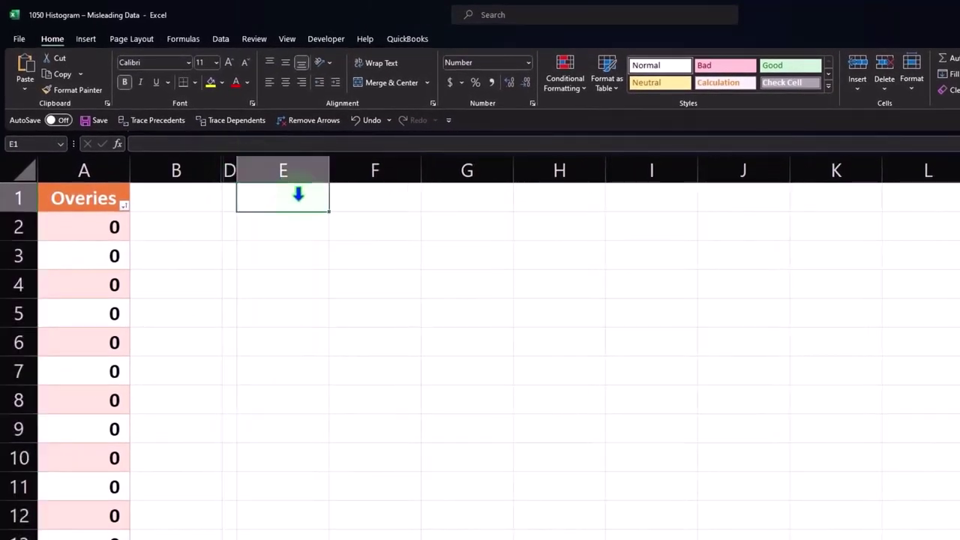
text(Ave)
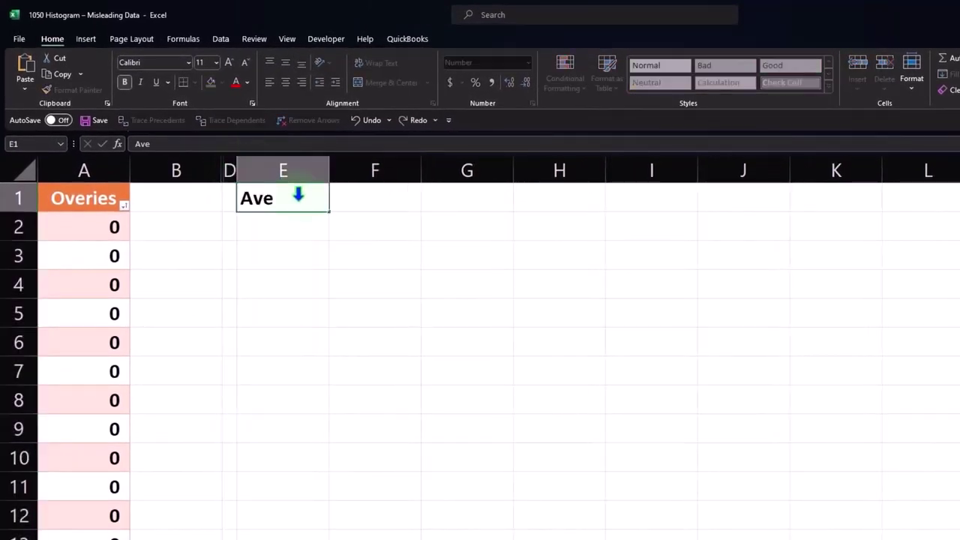
text(rage)
key(Tab)
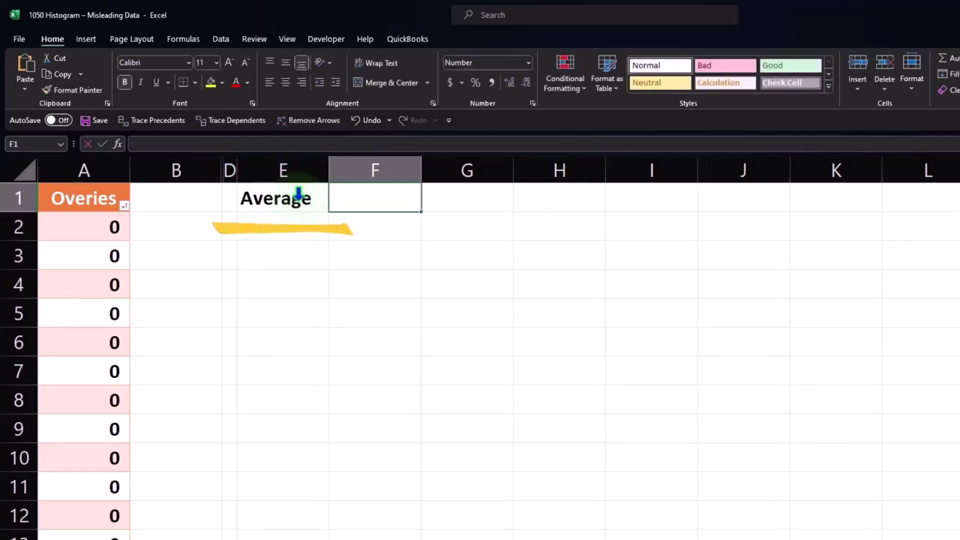
Step: Type =AVERAGE( in F1 and reference the Overies table column as Table5[Overies]
text(=averate)
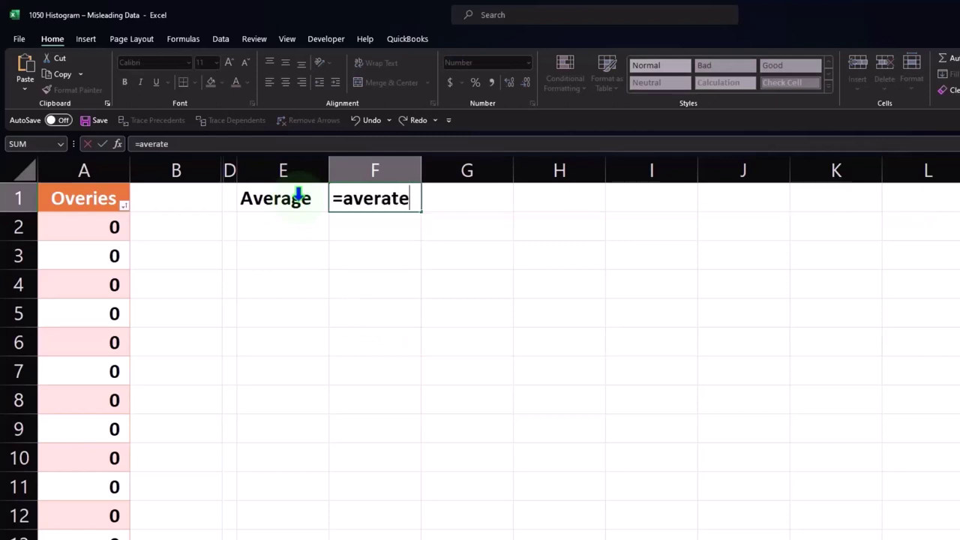
key(BackSpace)
key(BackSpace)
text(ge)
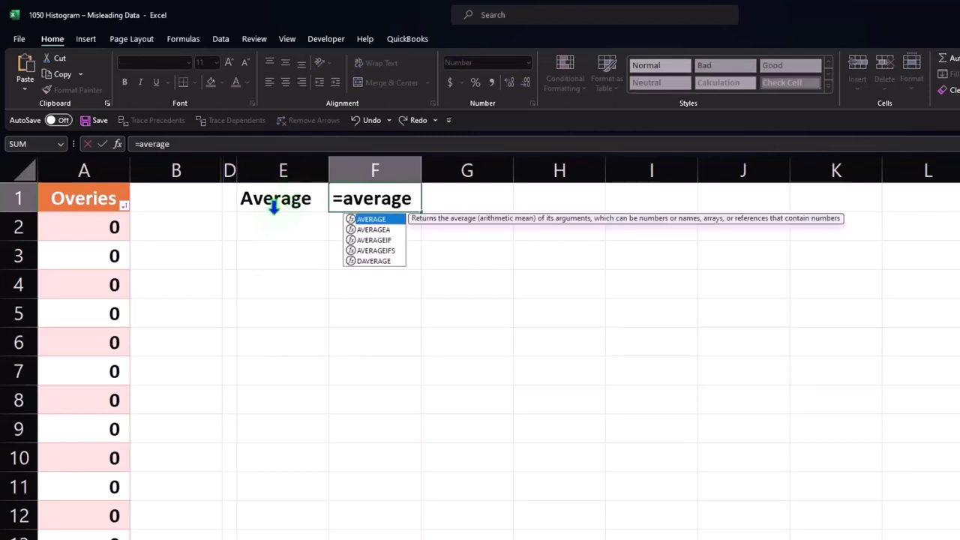
key(Tab)
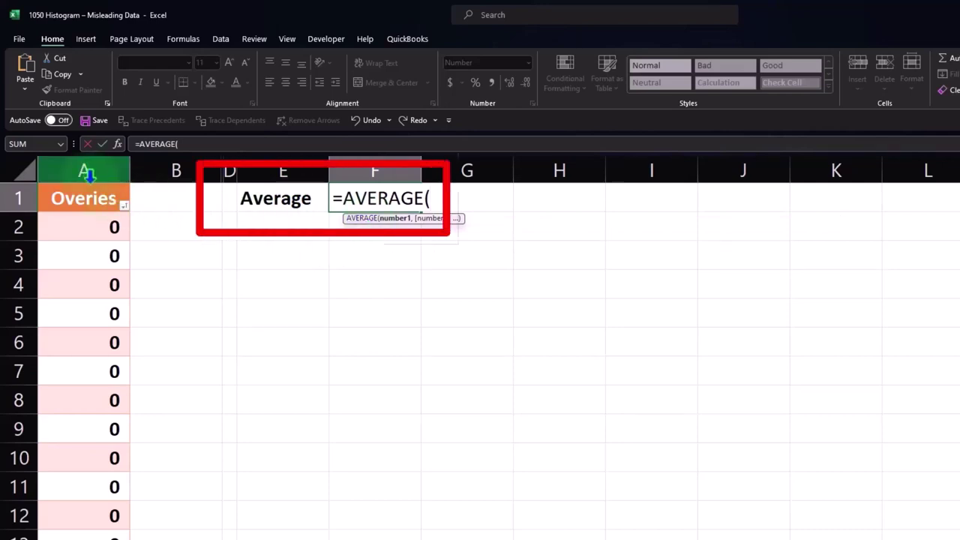
click(88, 173)
click(88, 173)
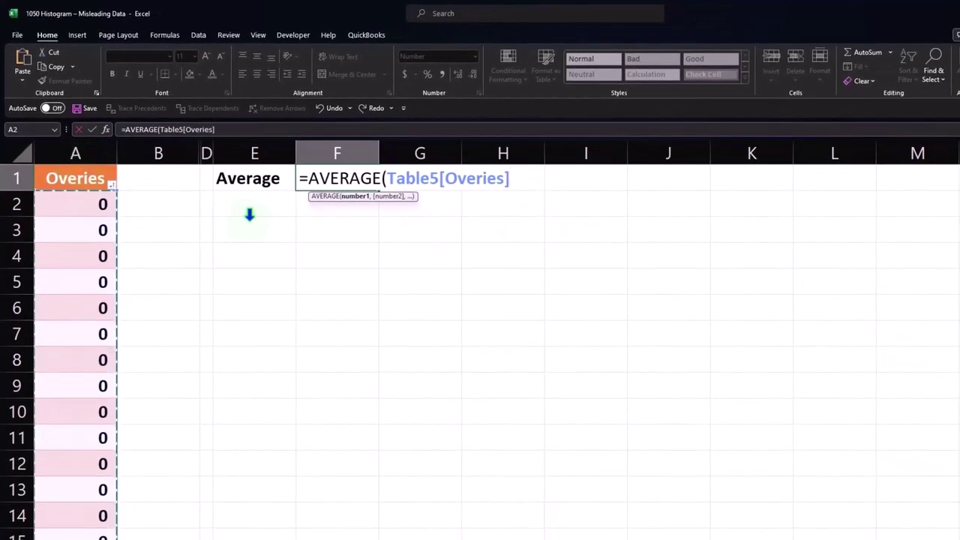
Step: Commit the F1 average formula and add two decimal places so it reads 1.06
key(Return)
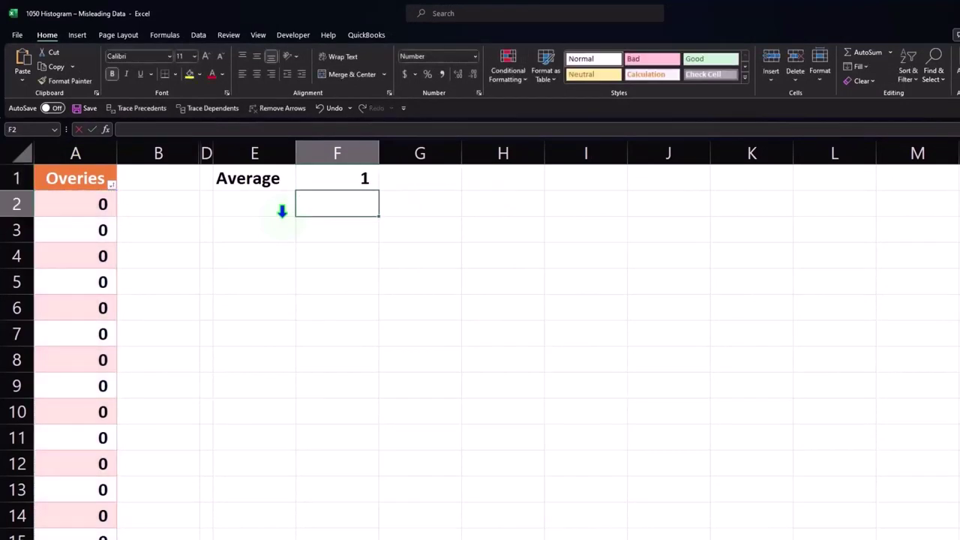
key(Up)
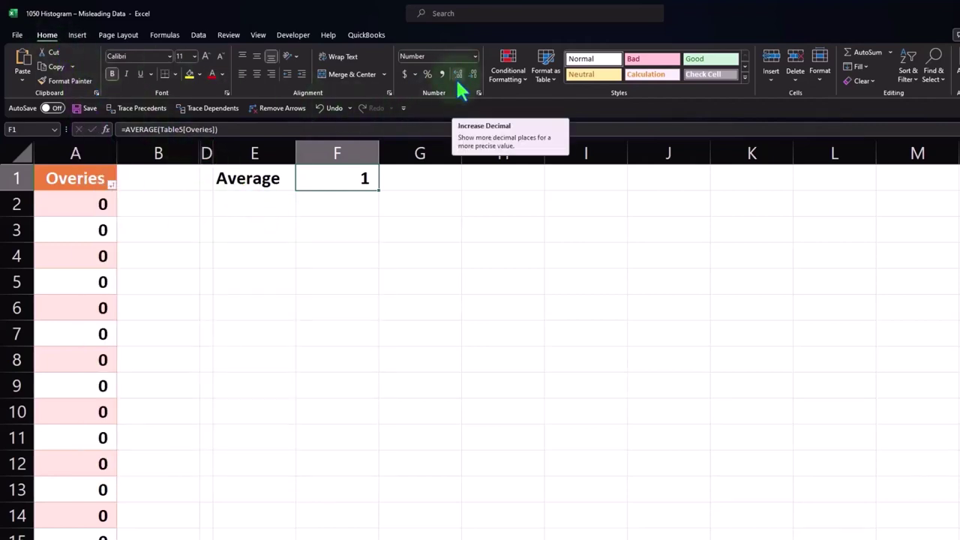
click(458, 75)
click(458, 74)
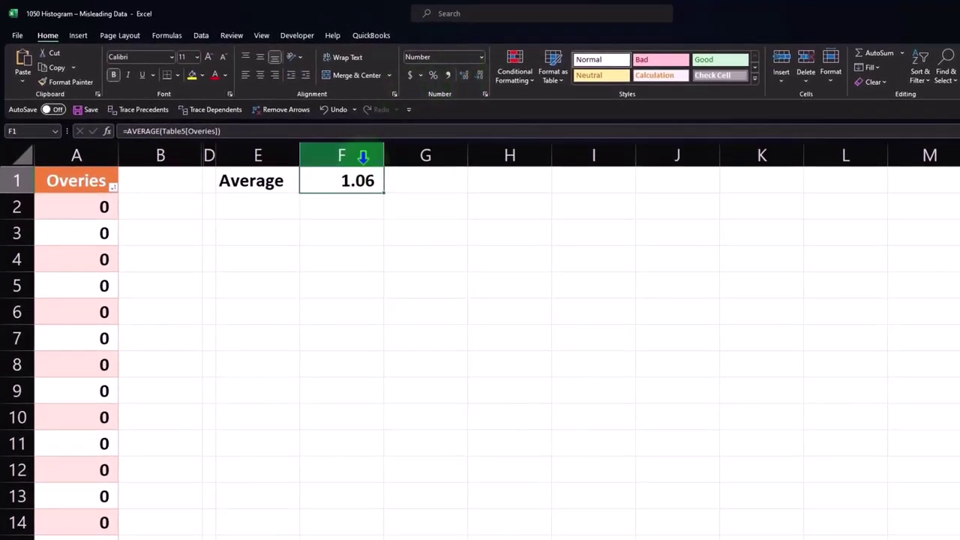
click(346, 223)
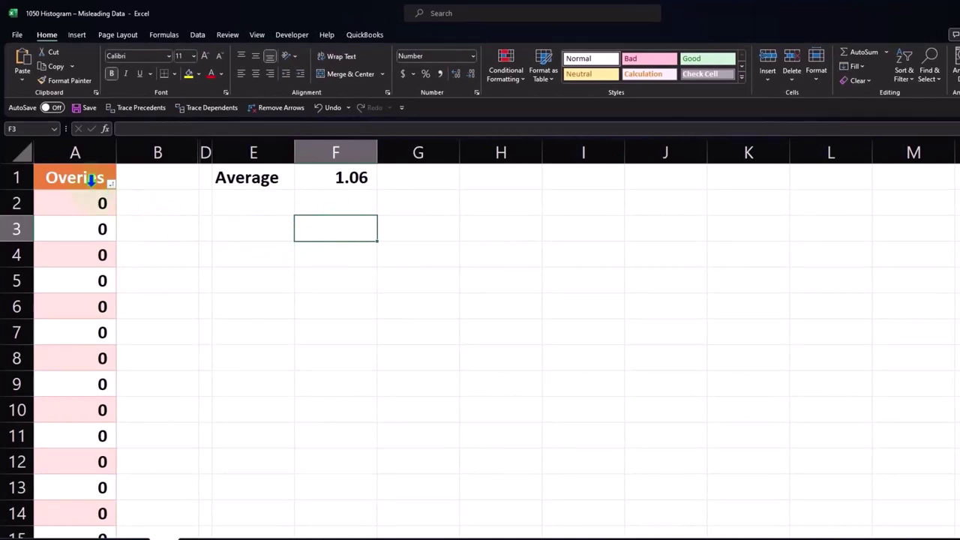
Step: Insert a histogram of the Overies column and move it to start at column G
click(75, 158)
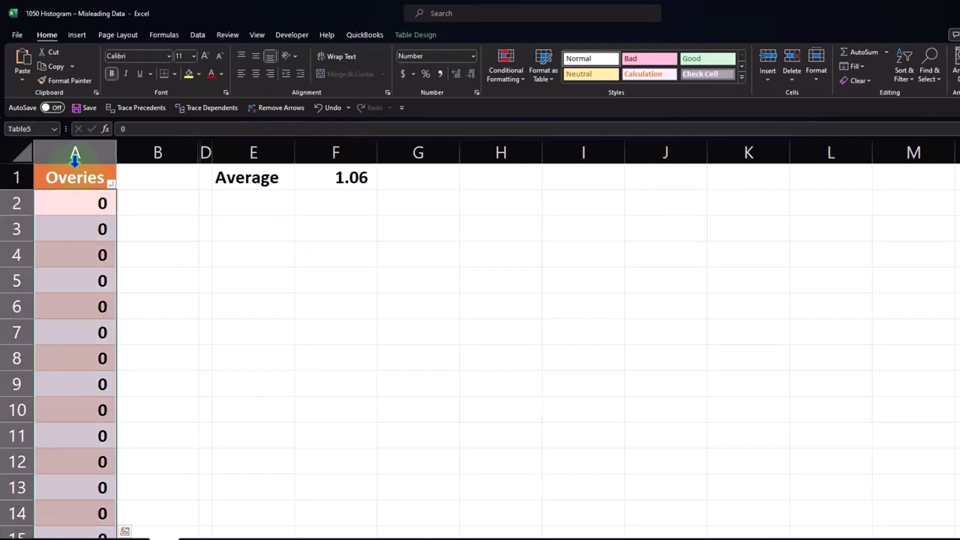
click(77, 42)
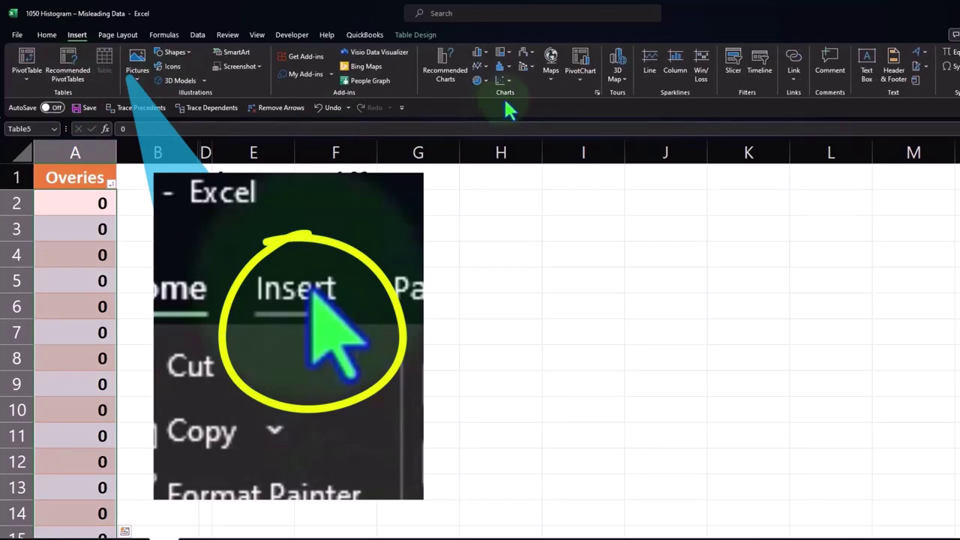
click(501, 79)
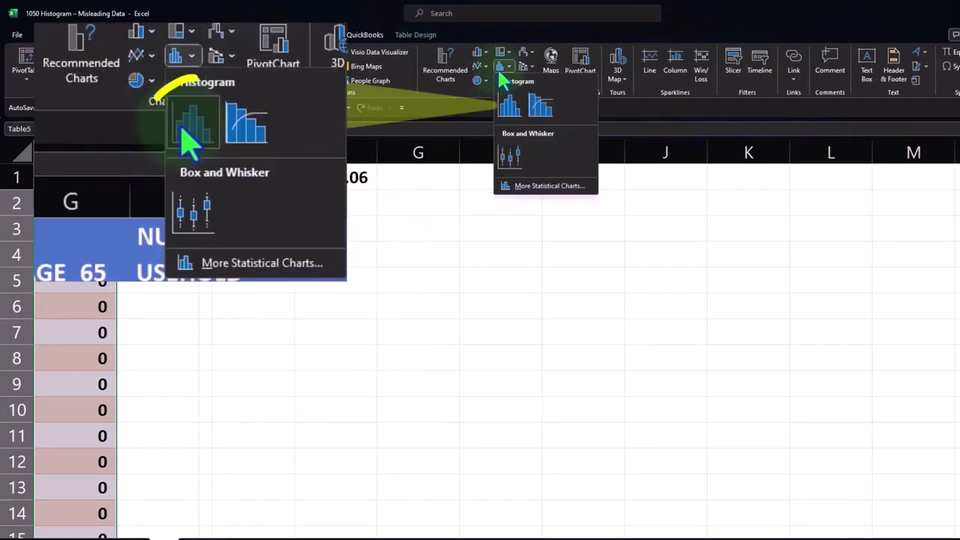
click(506, 101)
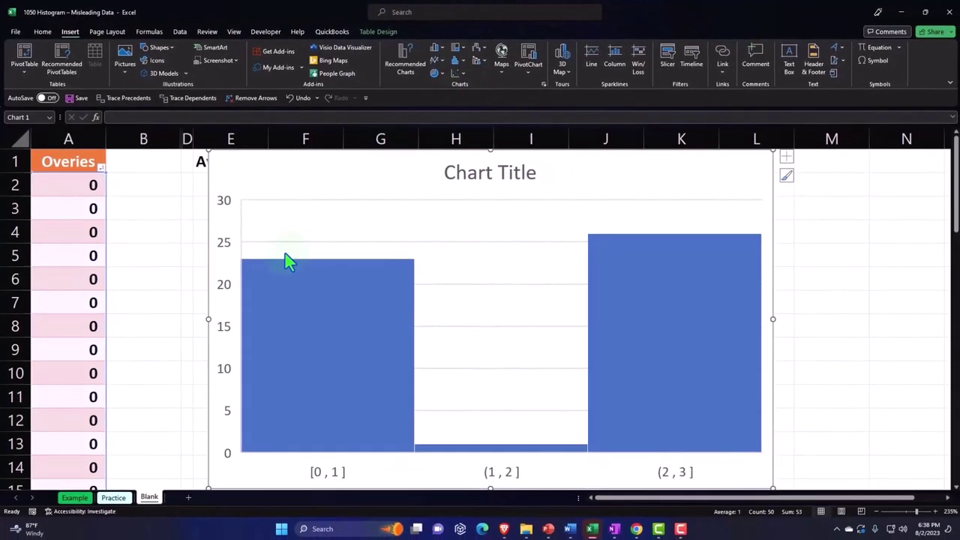
drag(225, 174, 390, 177)
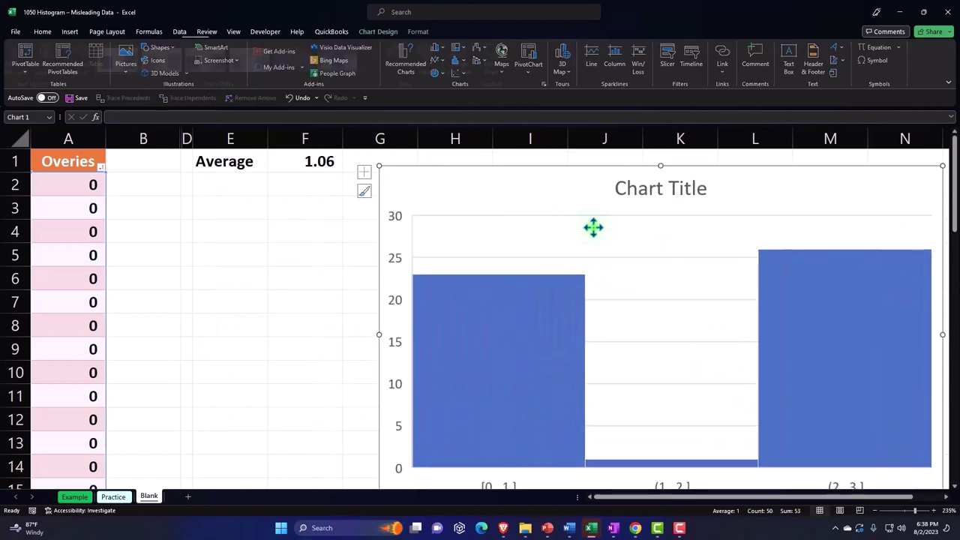
Step: Delete the histogram's chart title and open its horizontal axis bin settings
click(616, 196)
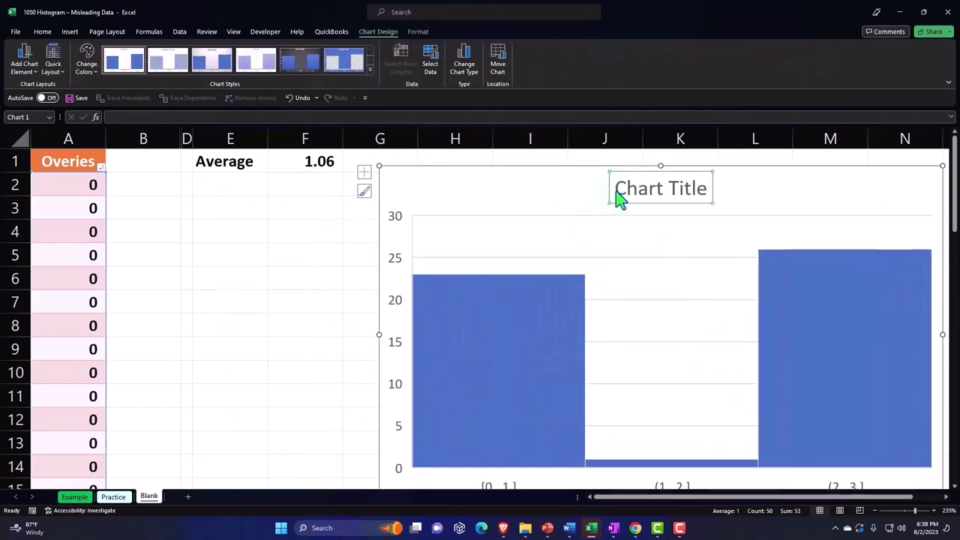
key(Delete)
drag(651, 497, 682, 499)
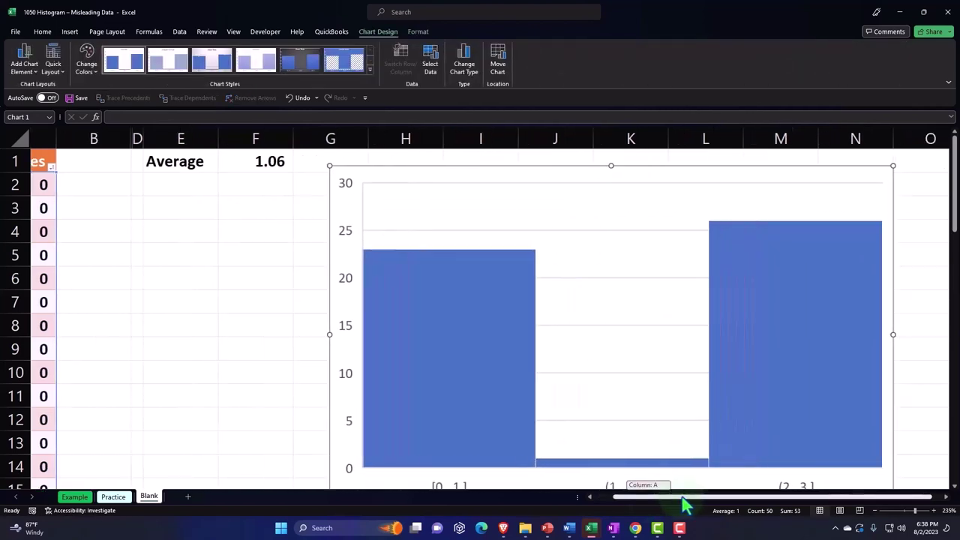
scroll(726, 369, down, 1)
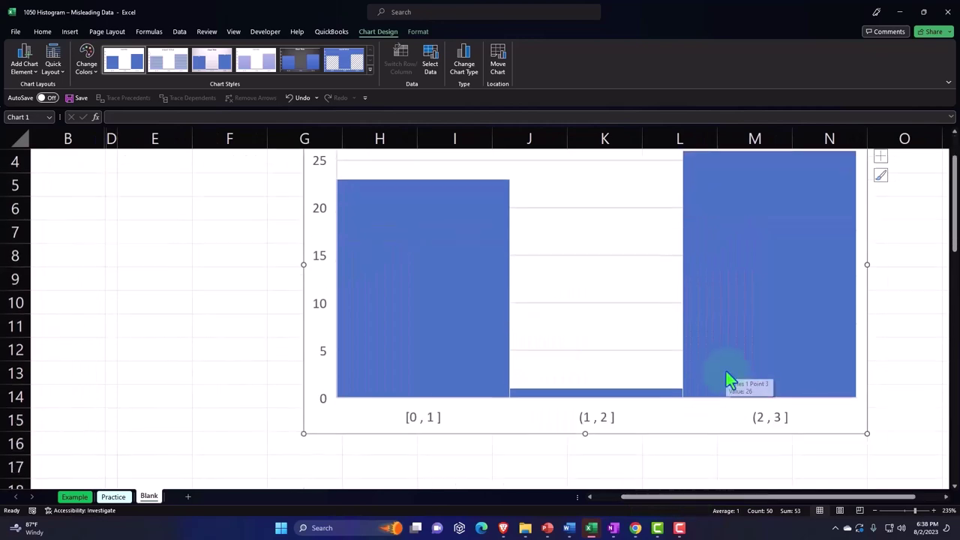
double_click(614, 424)
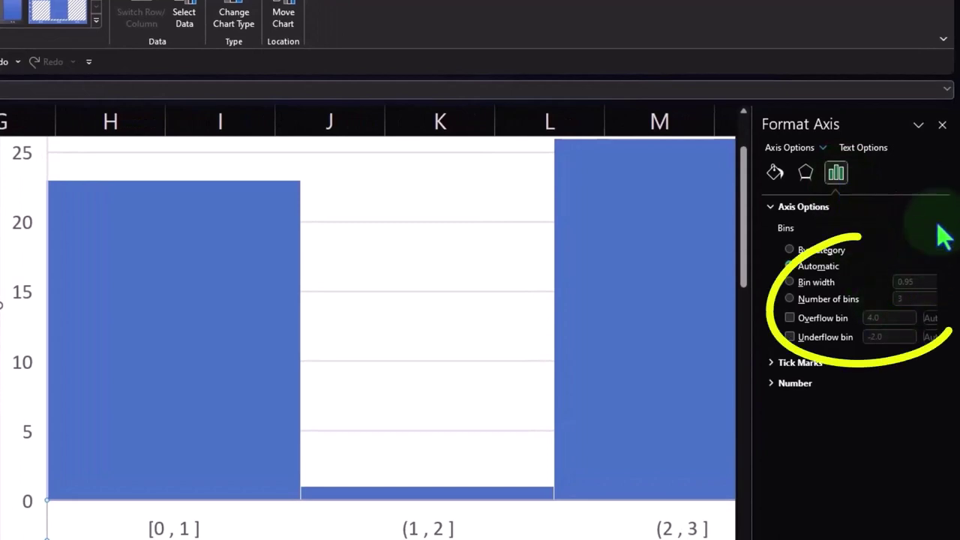
Step: Close the Format Axis pane, keeping bins [0,1], (1,2], (2,3], and deselect the chart at E12
click(943, 126)
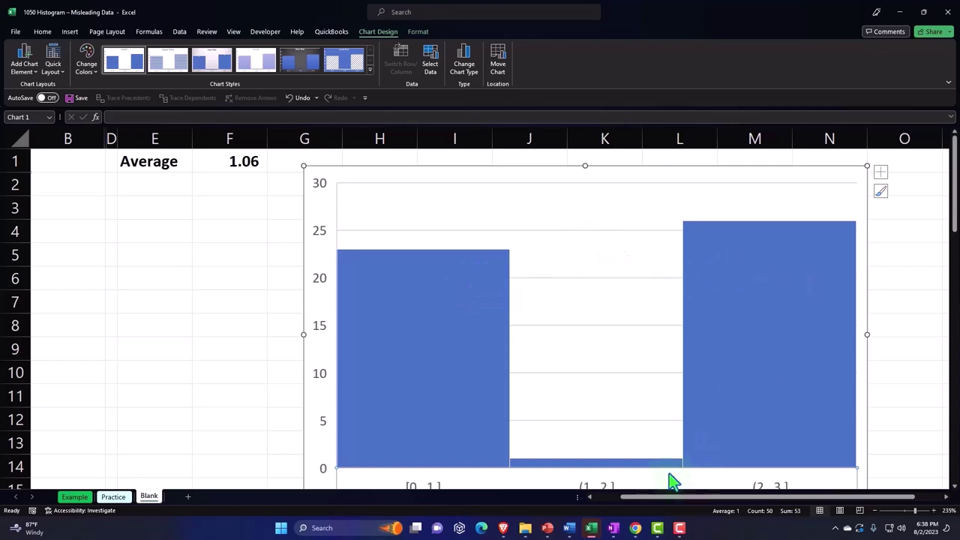
scroll(660, 476, down, 1)
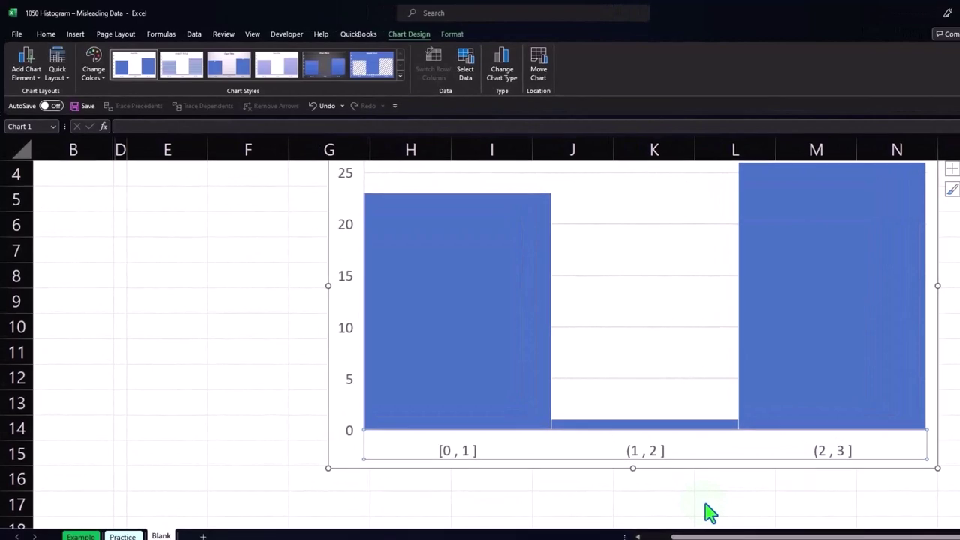
scroll(709, 512, up, 1)
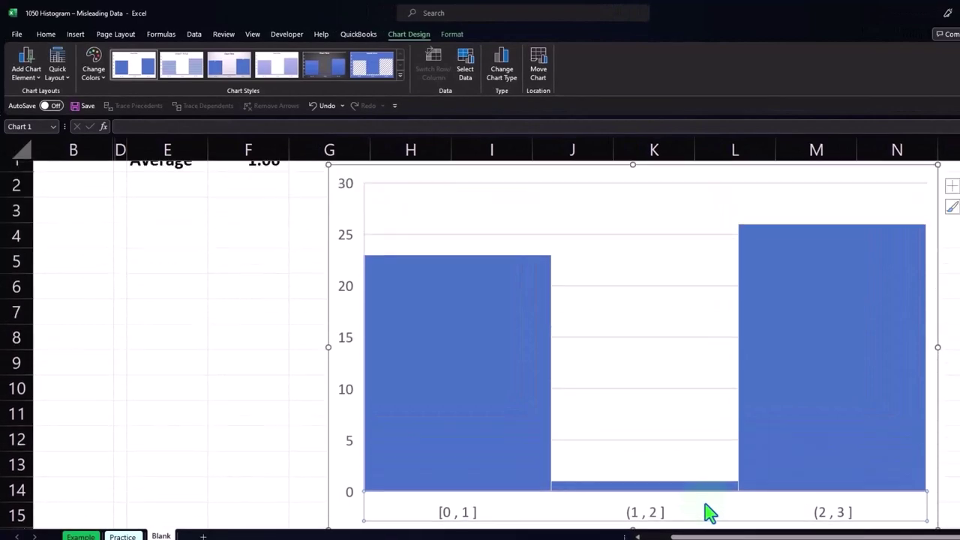
mouse_move(645, 500)
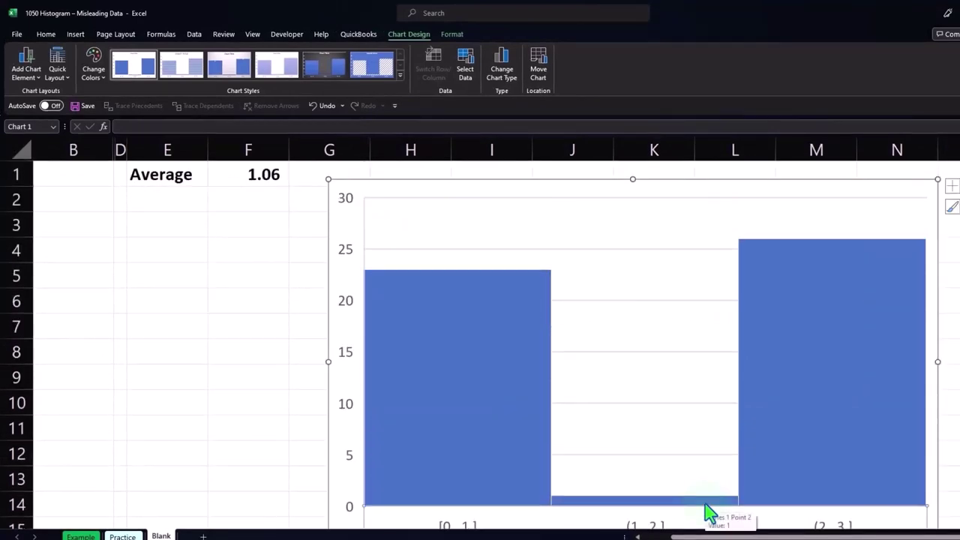
click(268, 184)
scroll(274, 193, down, 1)
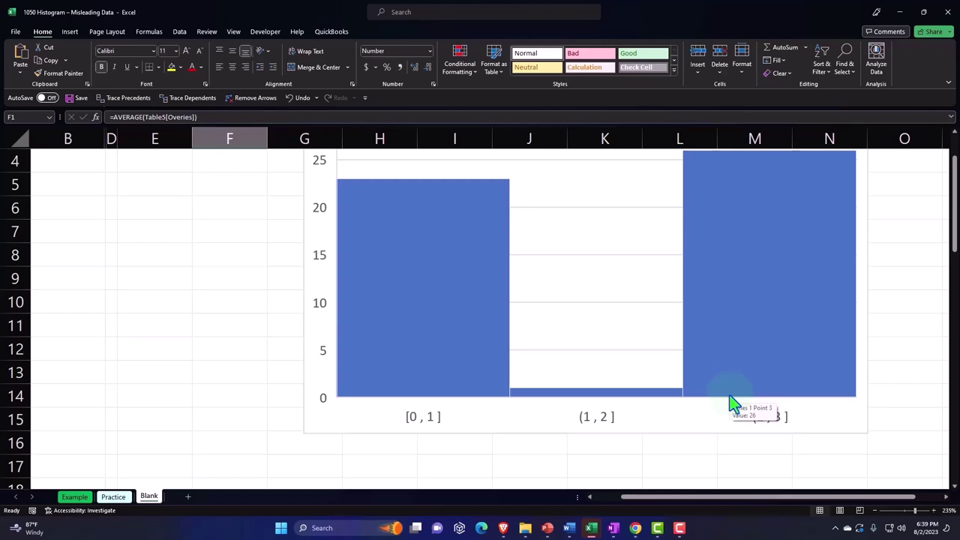
click(153, 369)
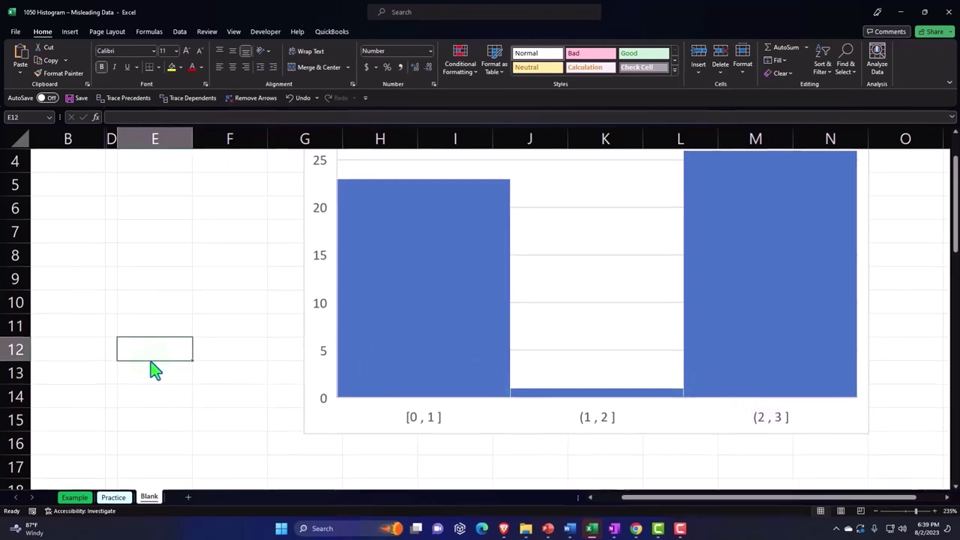
Step: Select columns B–E and unhide the hidden Score out of 2 column C
drag(642, 498, 626, 499)
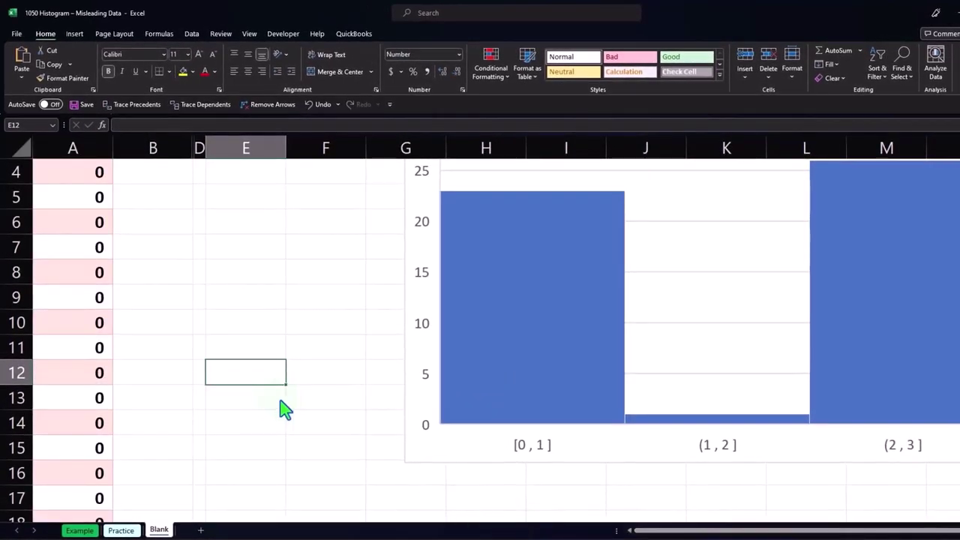
scroll(285, 409, up, 1)
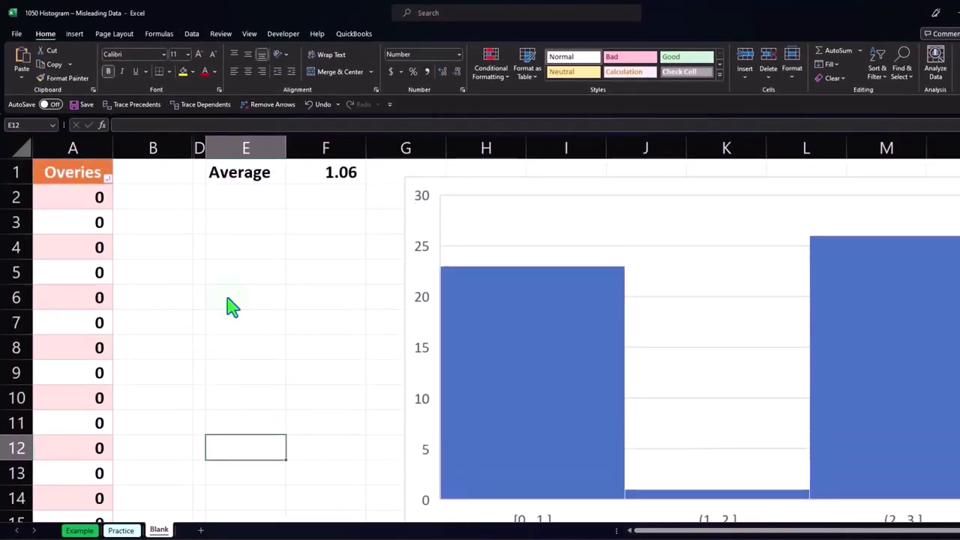
click(174, 153)
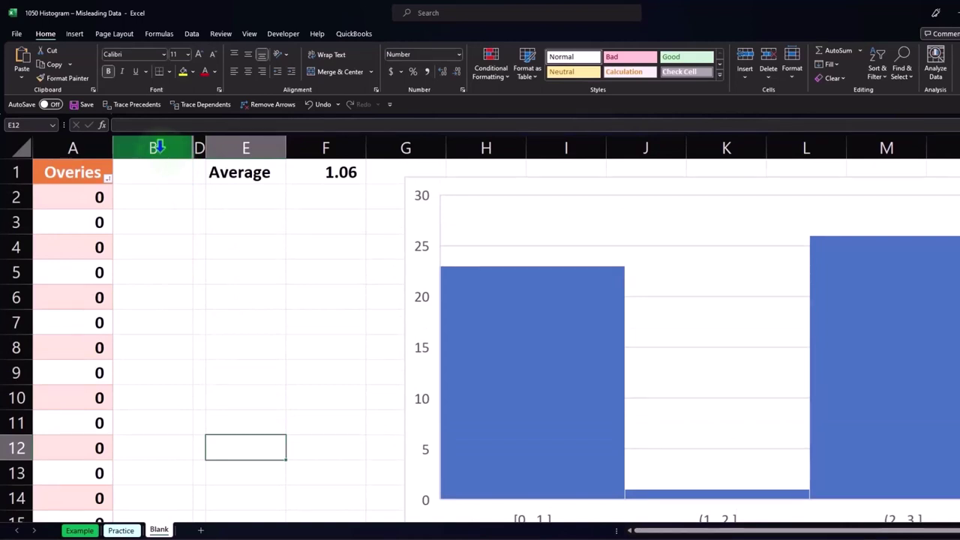
click(156, 148)
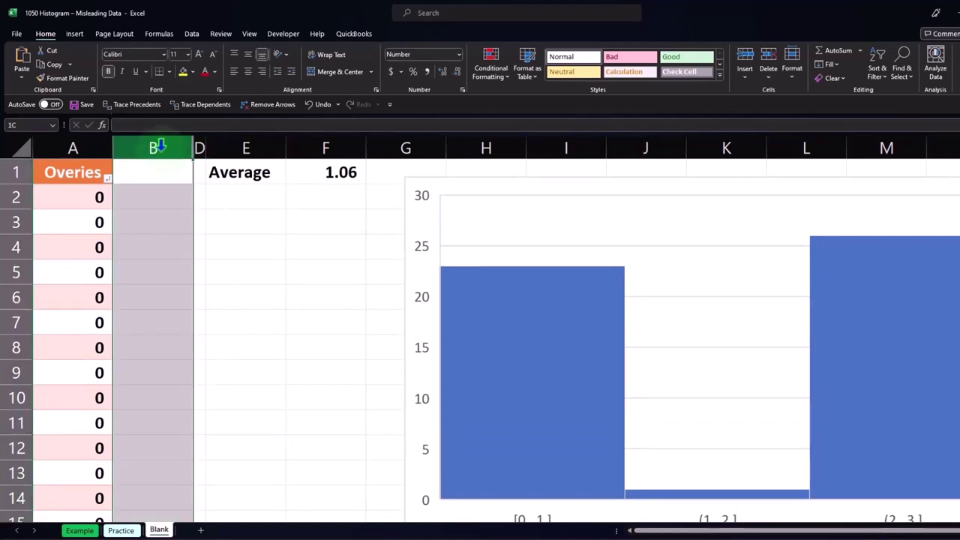
mouse_move(158, 147)
mouse_down()
mouse_move(424, 142)
mouse_move(236, 155)
mouse_up()
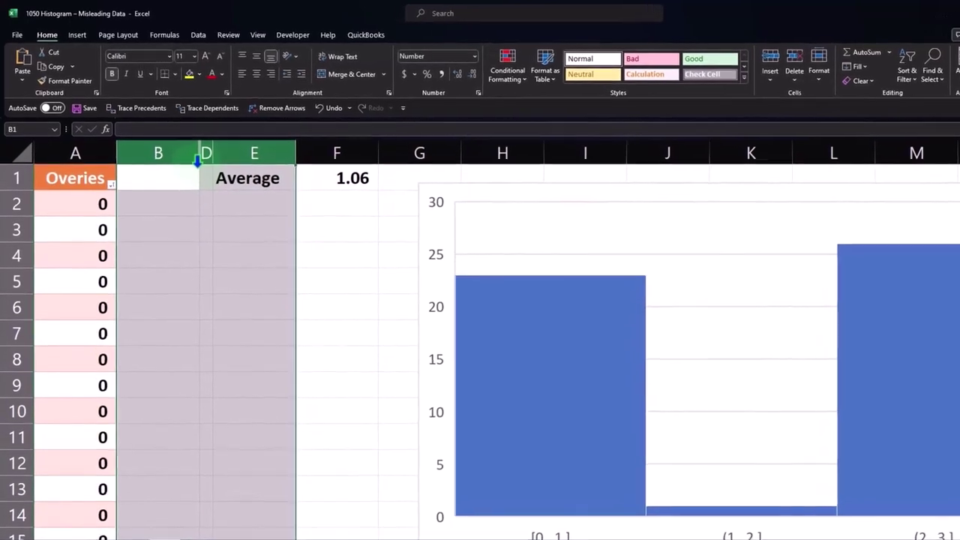
right_click(186, 242)
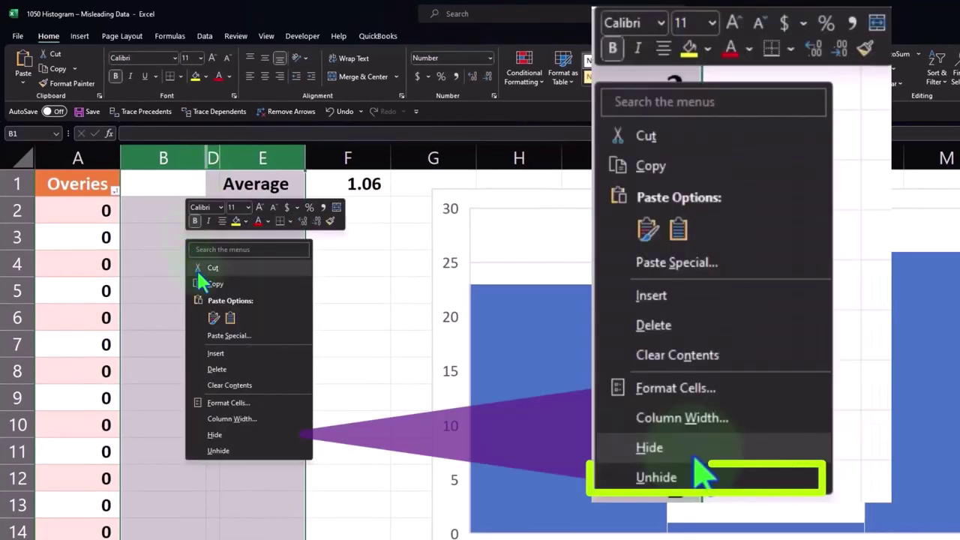
click(218, 451)
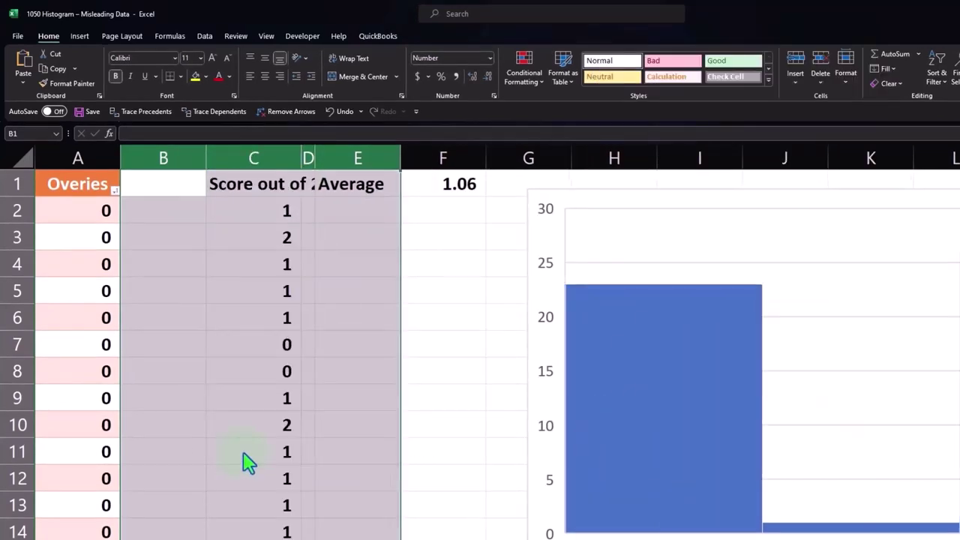
click(254, 431)
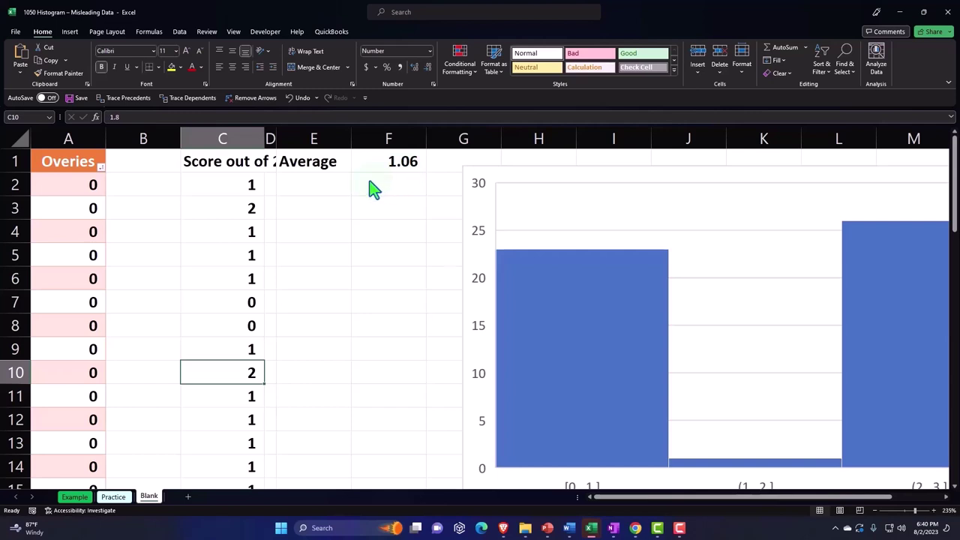
Step: Add four decimal places to the Score out of 2 column C
click(221, 138)
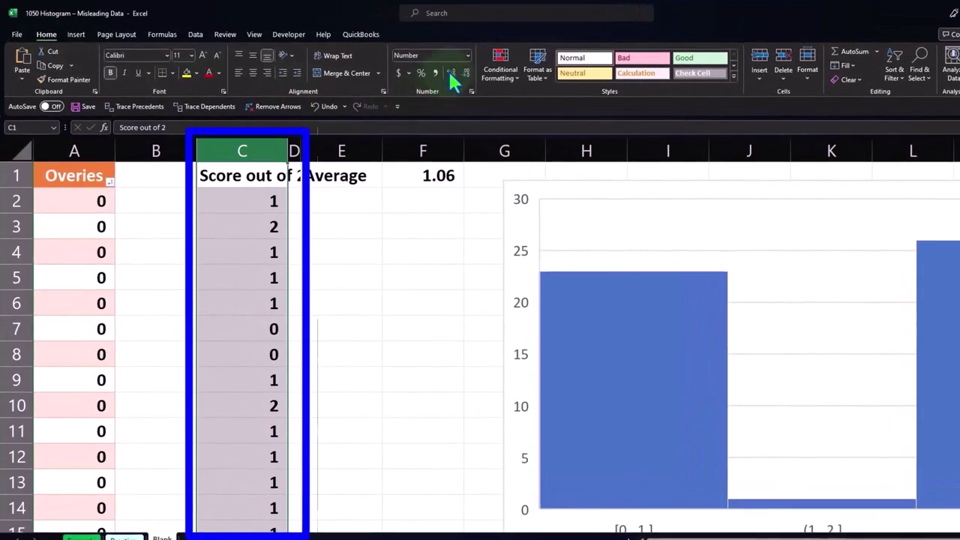
click(452, 73)
click(451, 73)
click(451, 73)
click(451, 72)
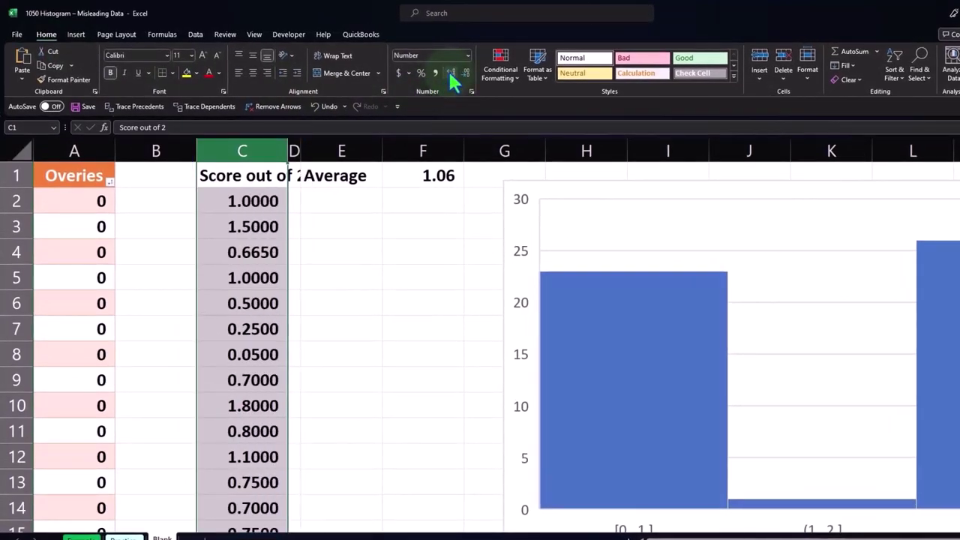
Step: Check C4's exact value and scroll through the four-decimal scores like 0.6650
click(266, 254)
scroll(265, 255, down, 1)
scroll(265, 255, down, 1)
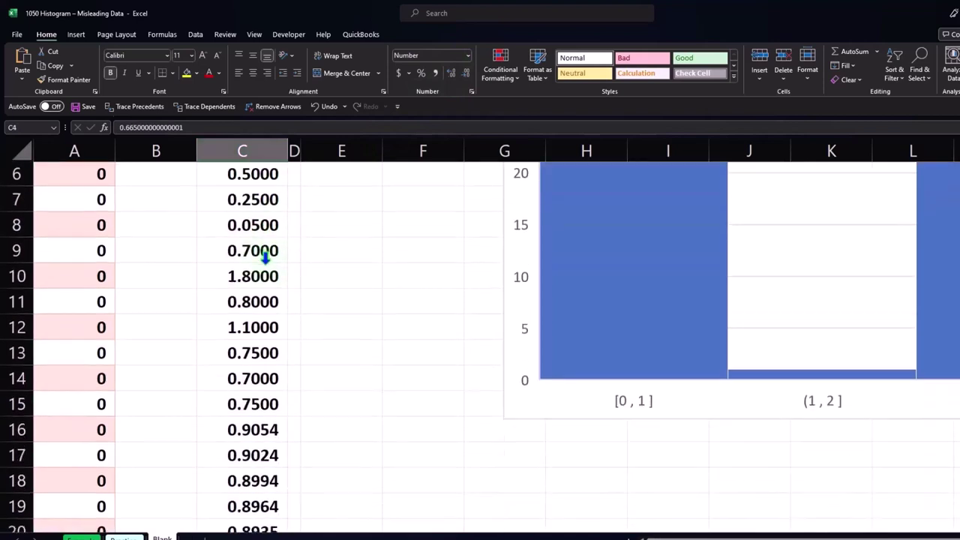
scroll(266, 255, down, 1)
scroll(265, 255, down, 2)
scroll(265, 256, down, 2)
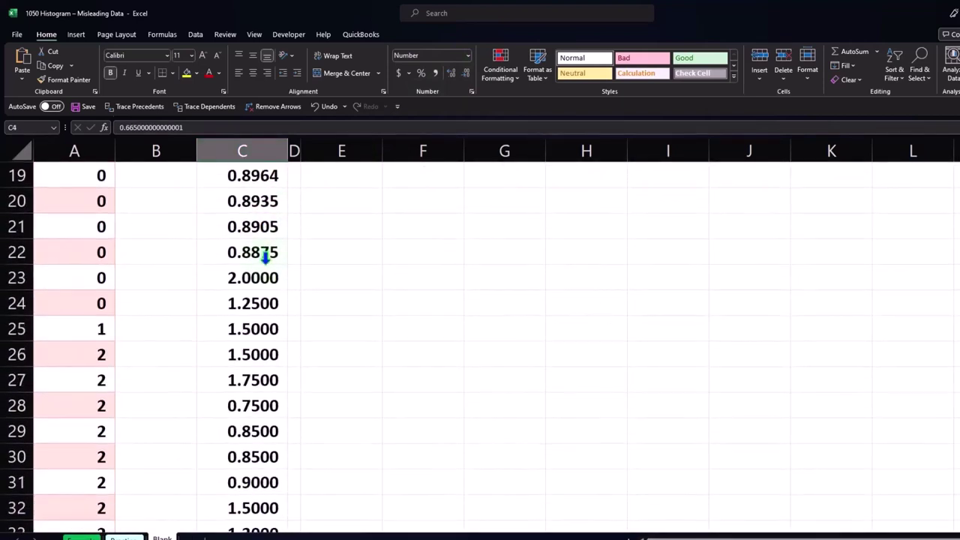
scroll(265, 257, down, 1)
scroll(265, 257, down, 1)
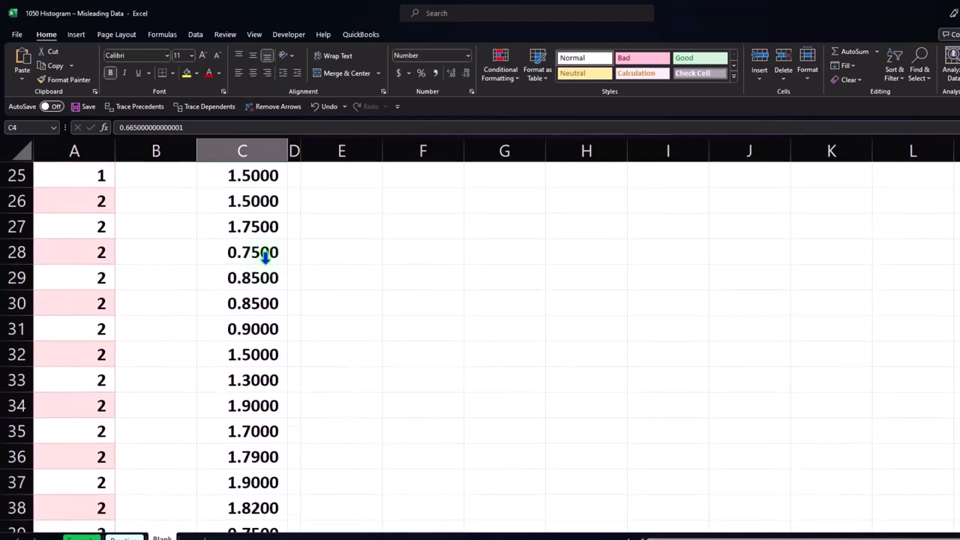
scroll(266, 256, down, 1)
scroll(265, 257, down, 1)
scroll(266, 257, down, 1)
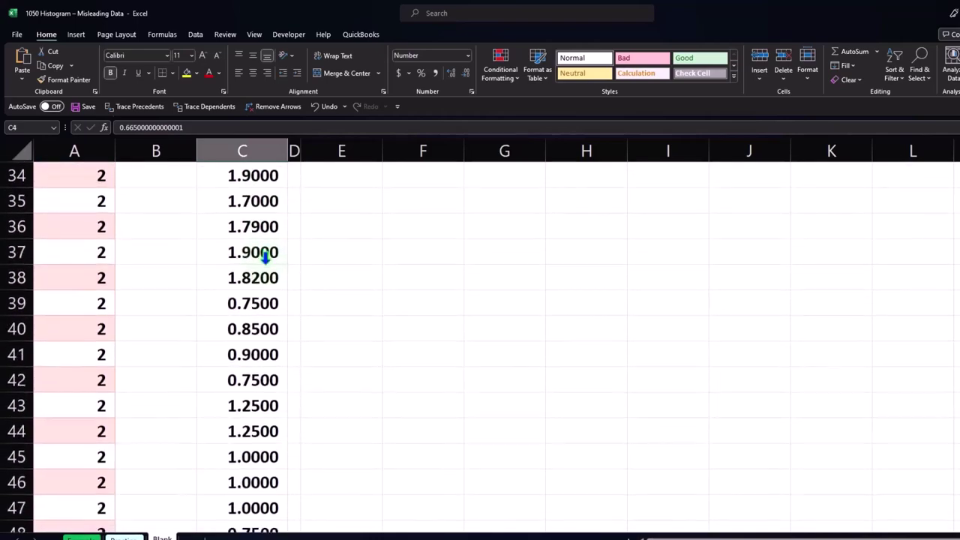
scroll(266, 257, down, 1)
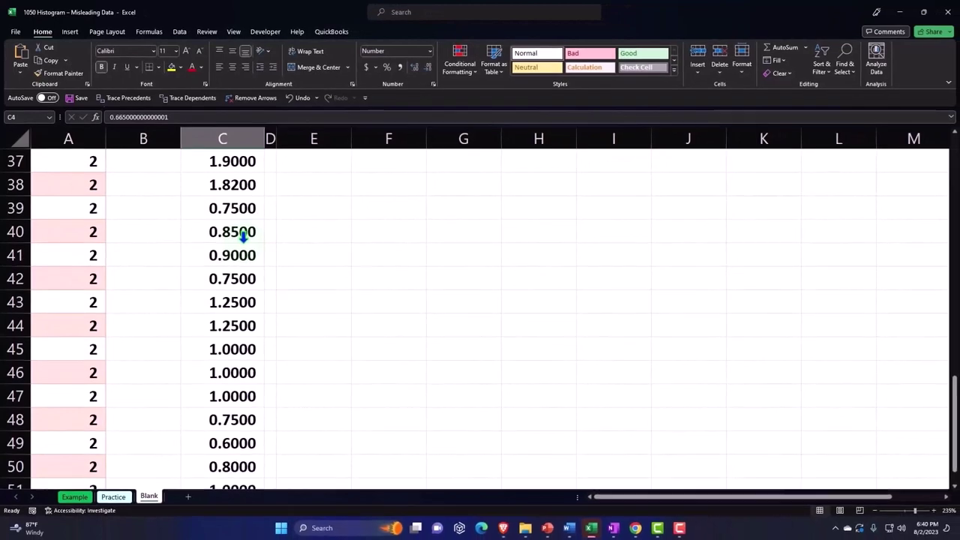
scroll(246, 238, up, 9)
scroll(246, 238, up, 3)
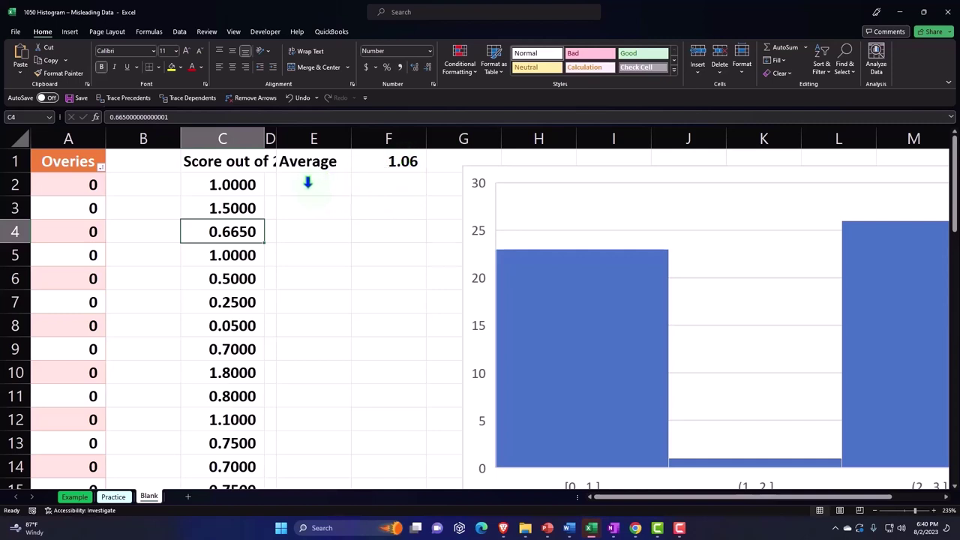
Step: Turn C1:C51 into a table styled with green Table Style Light 14
click(69, 33)
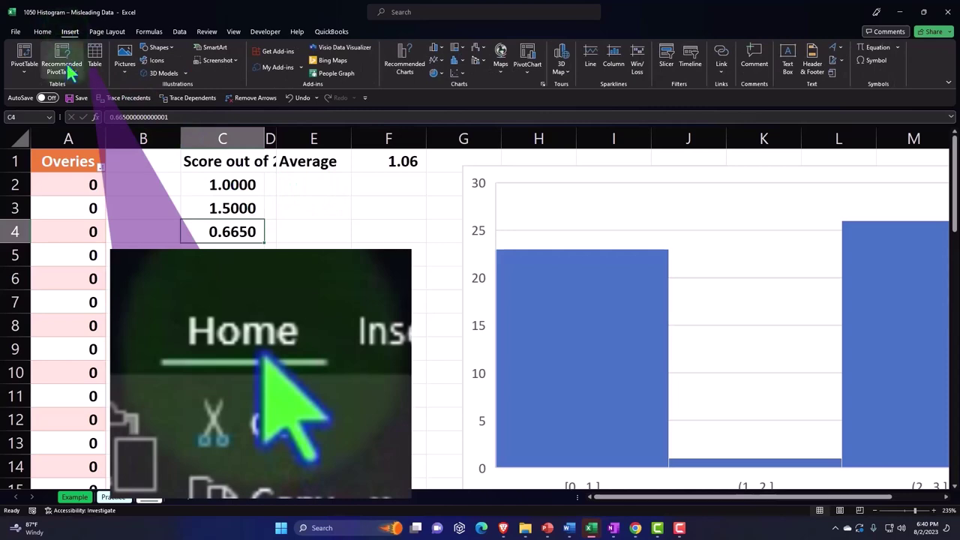
click(95, 57)
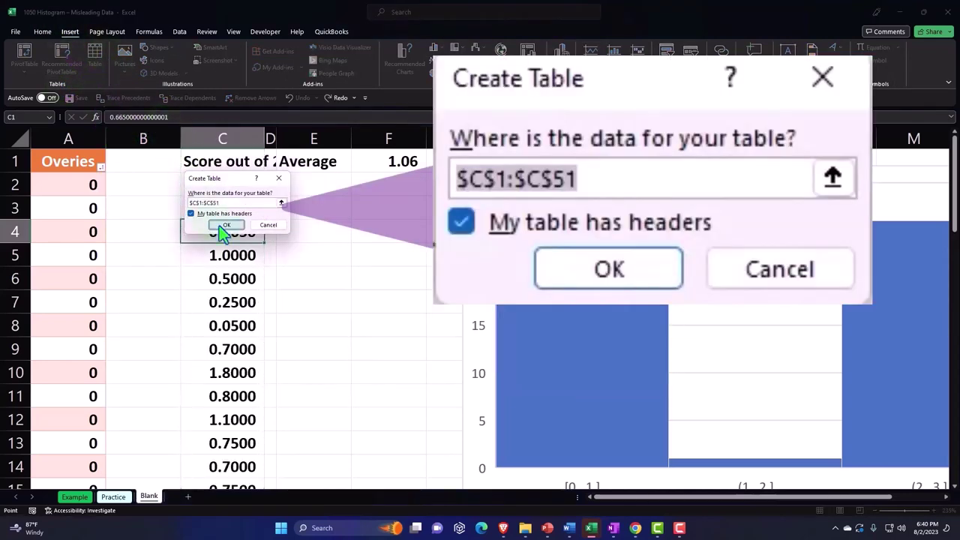
click(219, 226)
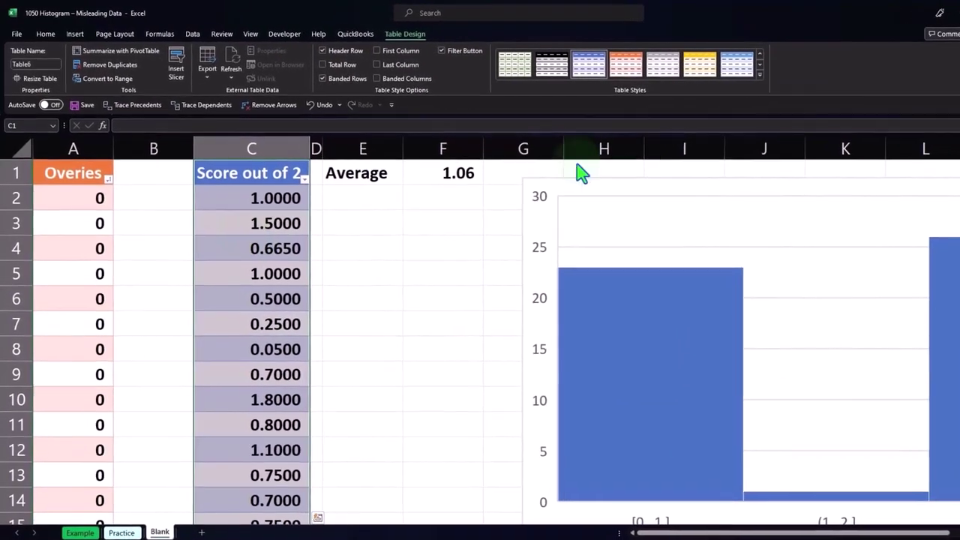
click(709, 66)
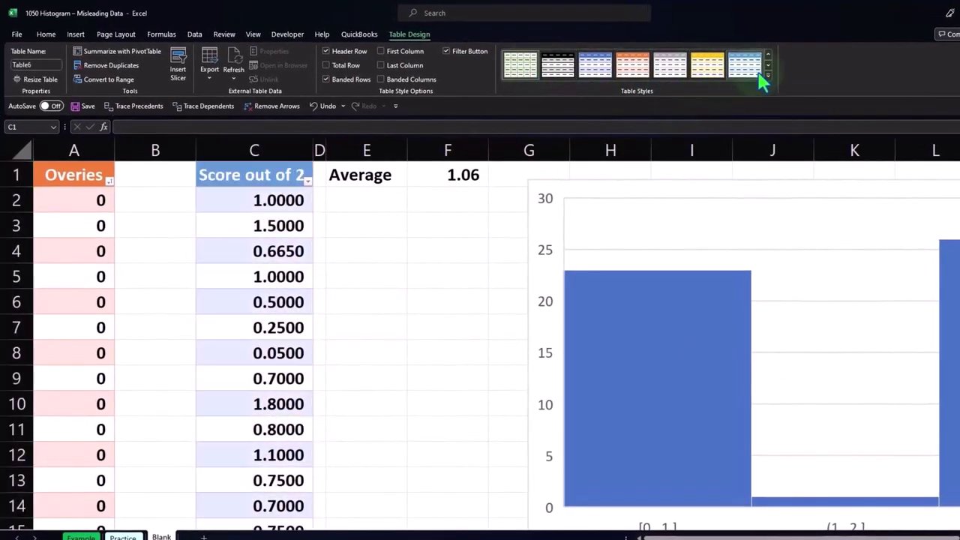
click(765, 73)
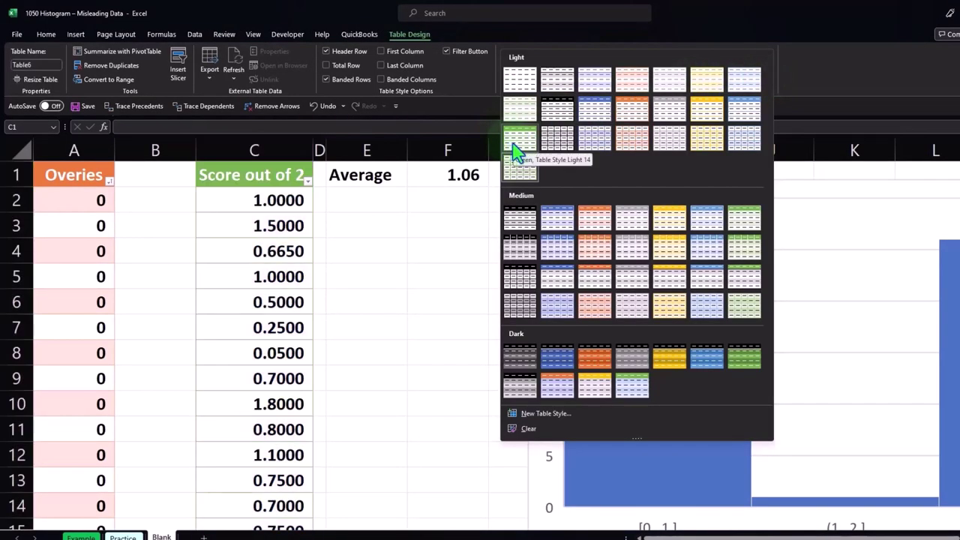
click(517, 152)
click(347, 270)
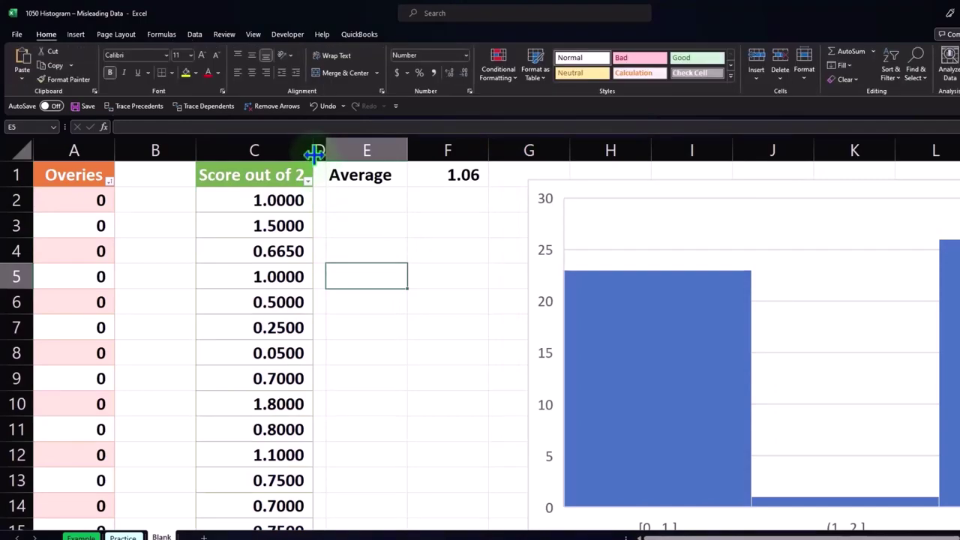
Step: Narrow column C to about 9.57 and wrap and centre the Score out of 2 header
drag(314, 153, 279, 154)
click(240, 171)
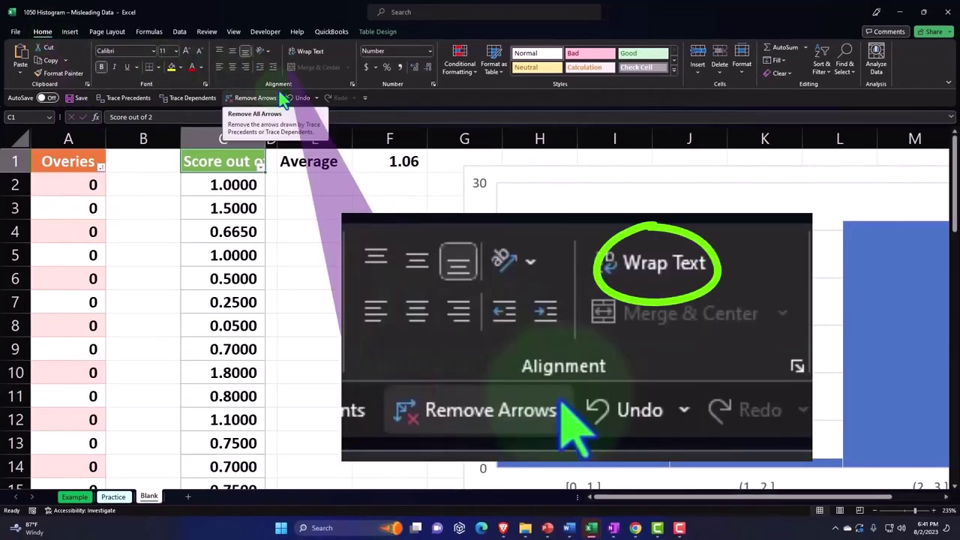
click(305, 52)
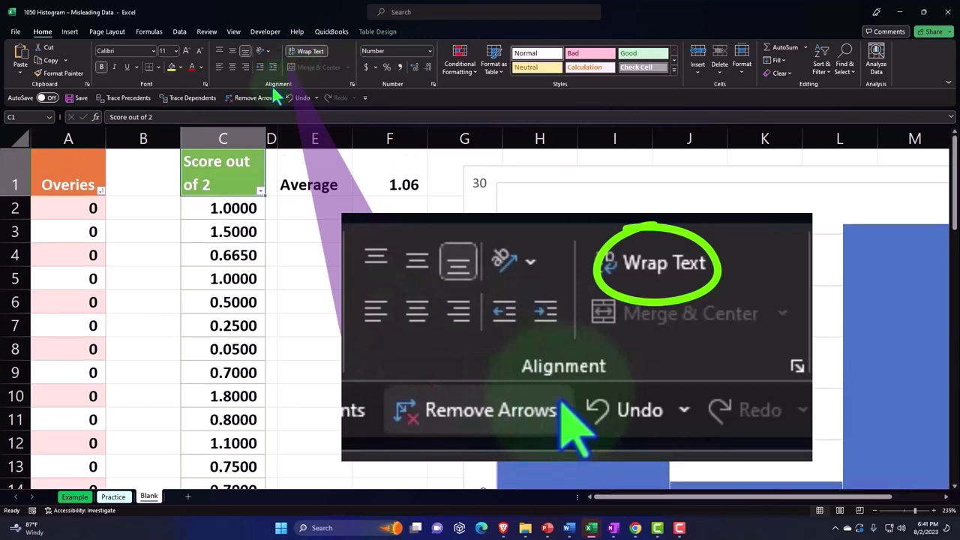
click(231, 67)
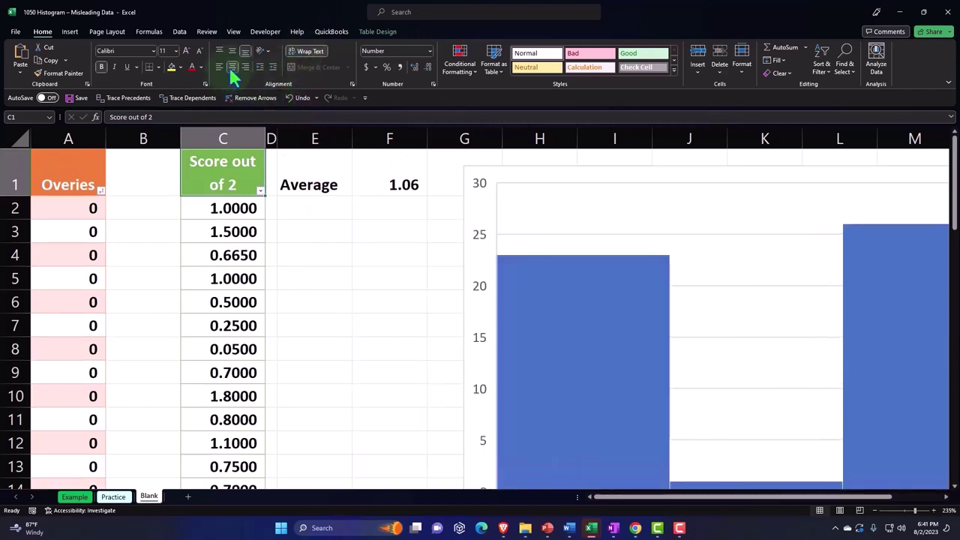
click(302, 225)
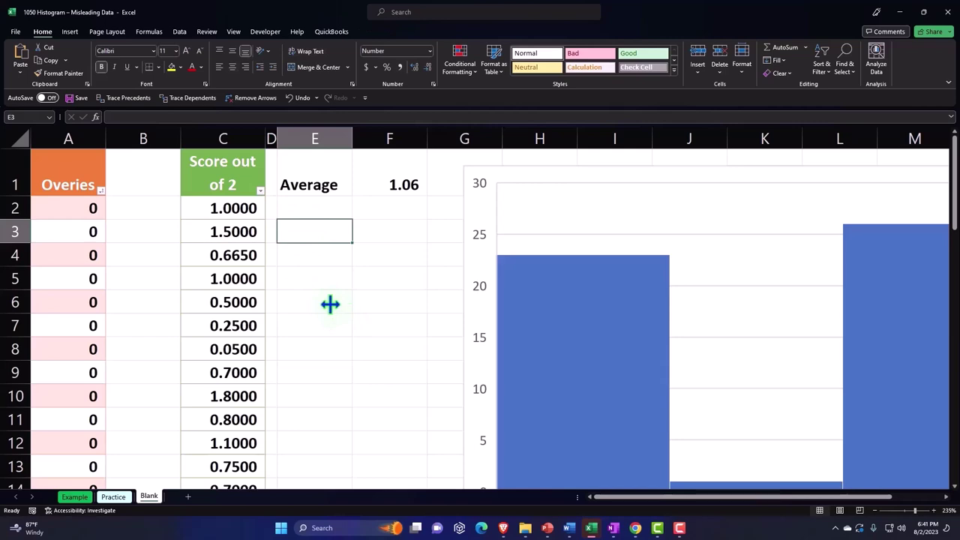
scroll(345, 315, down, 1)
scroll(350, 315, down, 3)
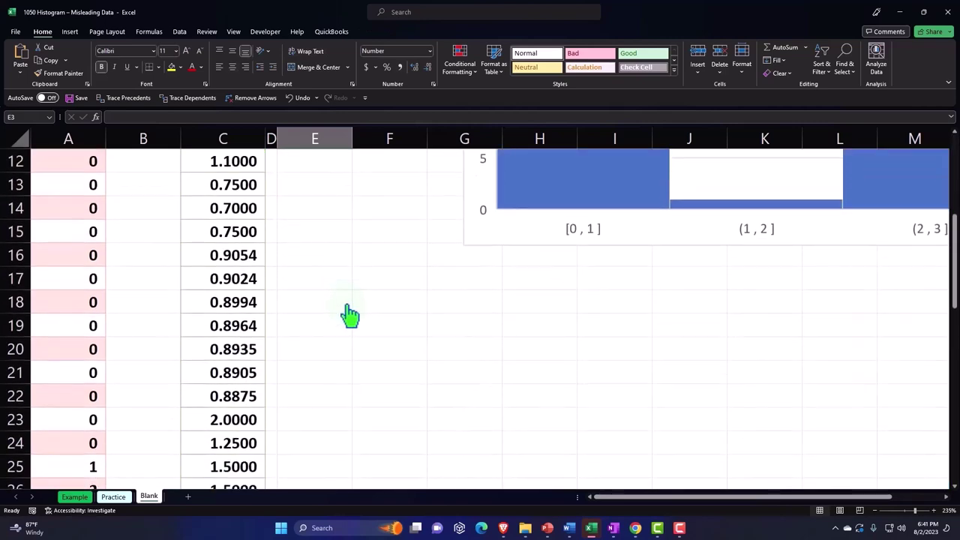
click(316, 282)
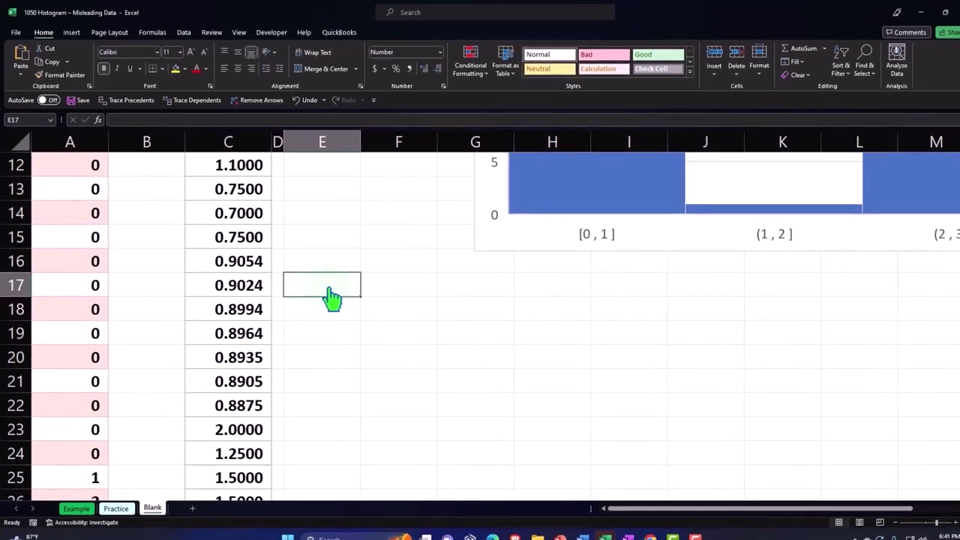
Step: Label E17 'Average 2' and enter =AVERAGE(Table6[Score out of 2]) in F17, giving 1.06
text(Average 2)
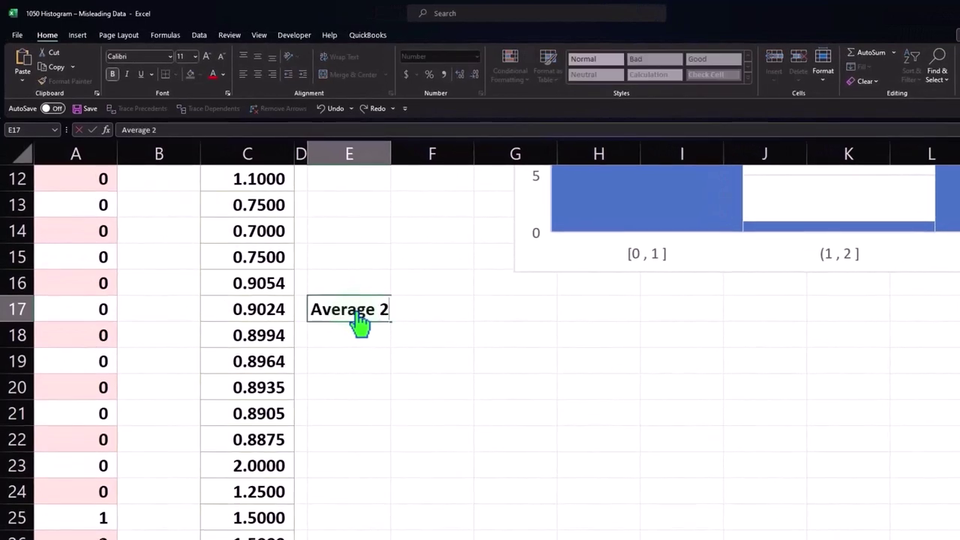
key(Tab)
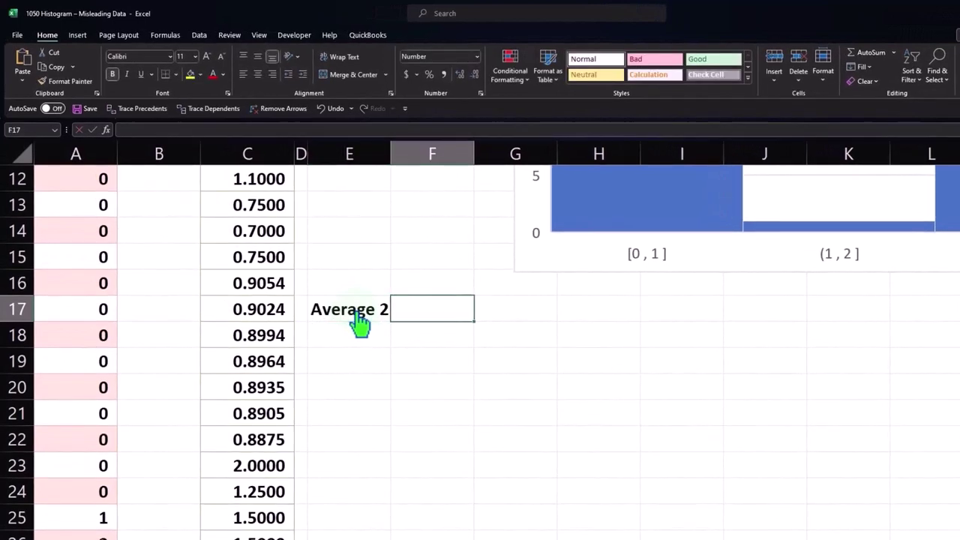
text(=av)
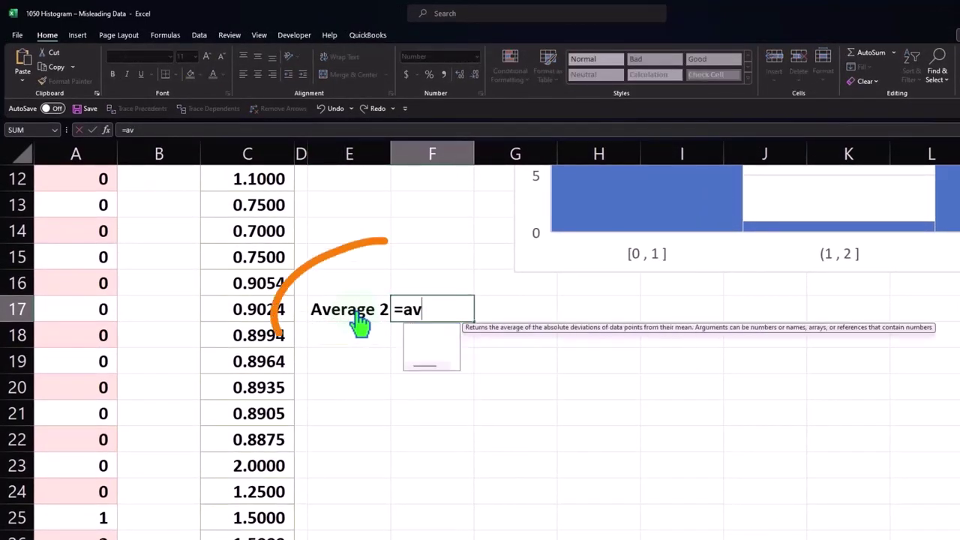
text(erage()
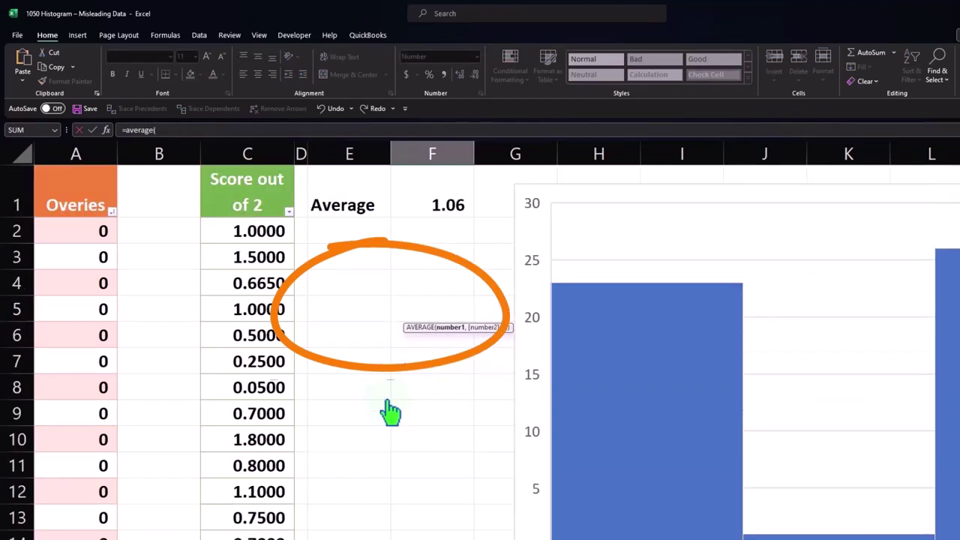
scroll(386, 407, up, 4)
click(259, 161)
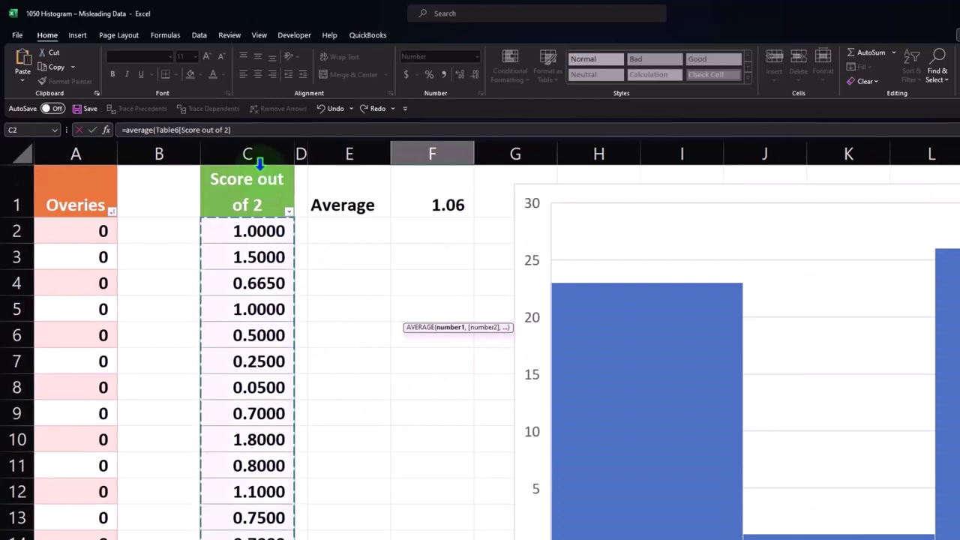
key(Return)
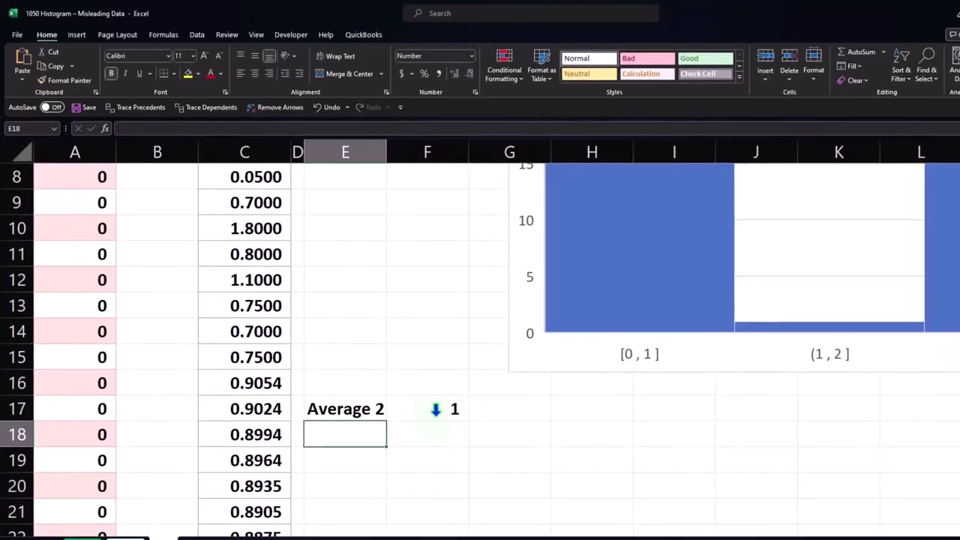
click(446, 492)
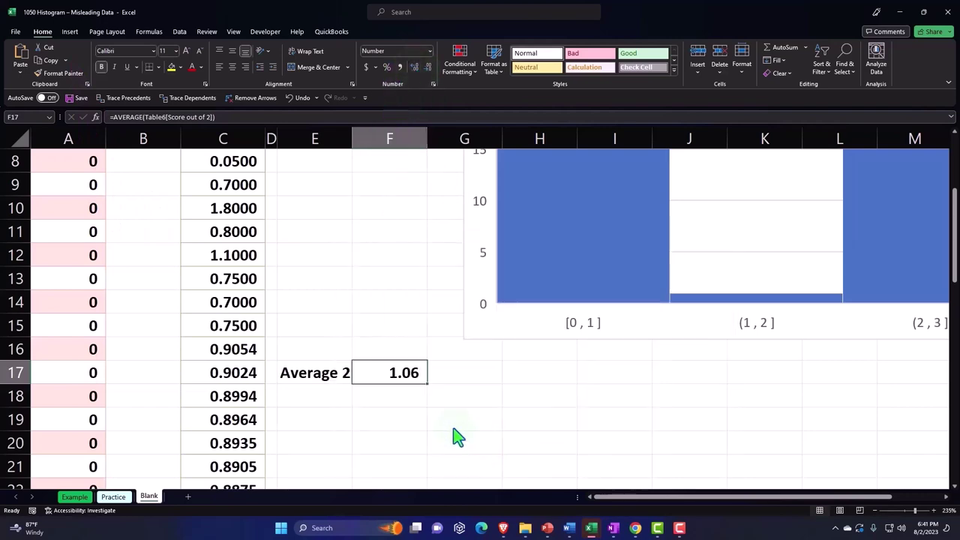
scroll(454, 435, up, 3)
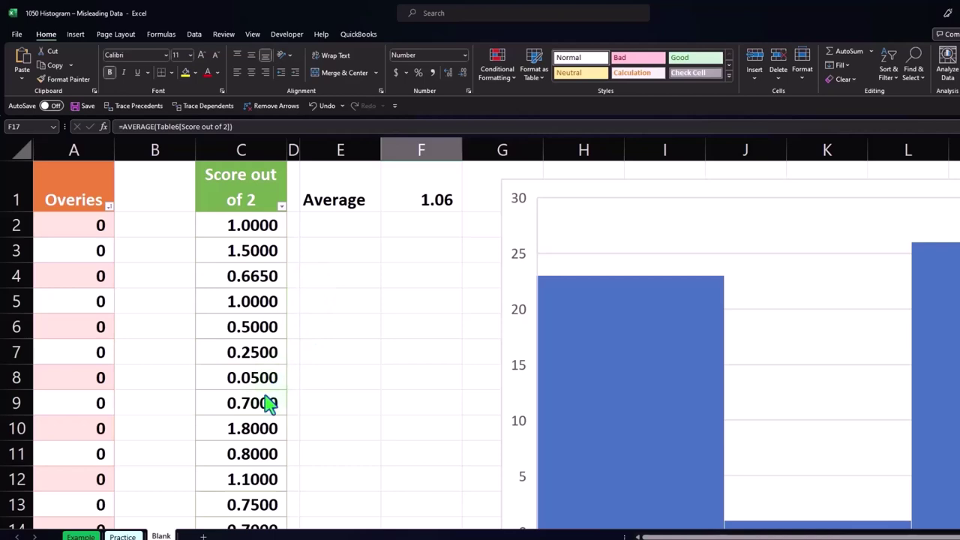
scroll(268, 402, down, 3)
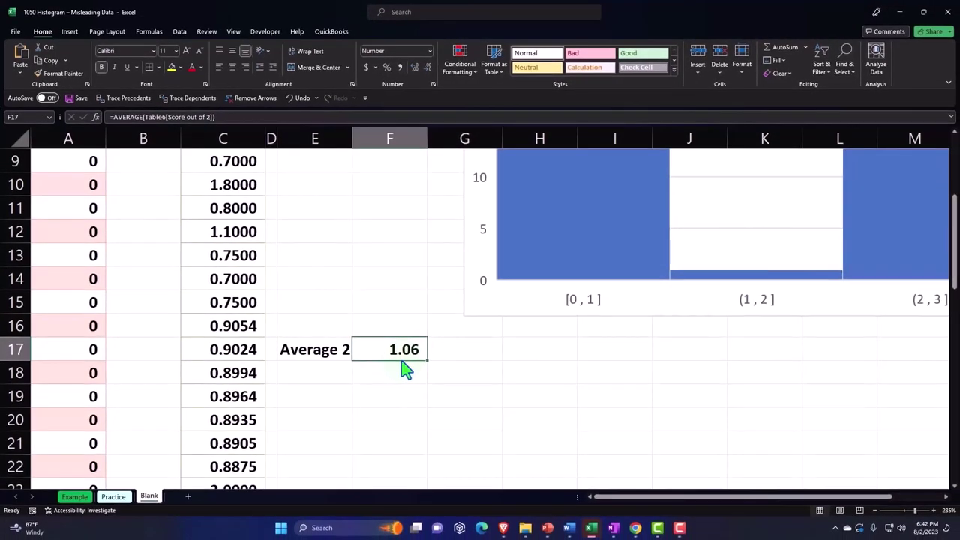
click(245, 214)
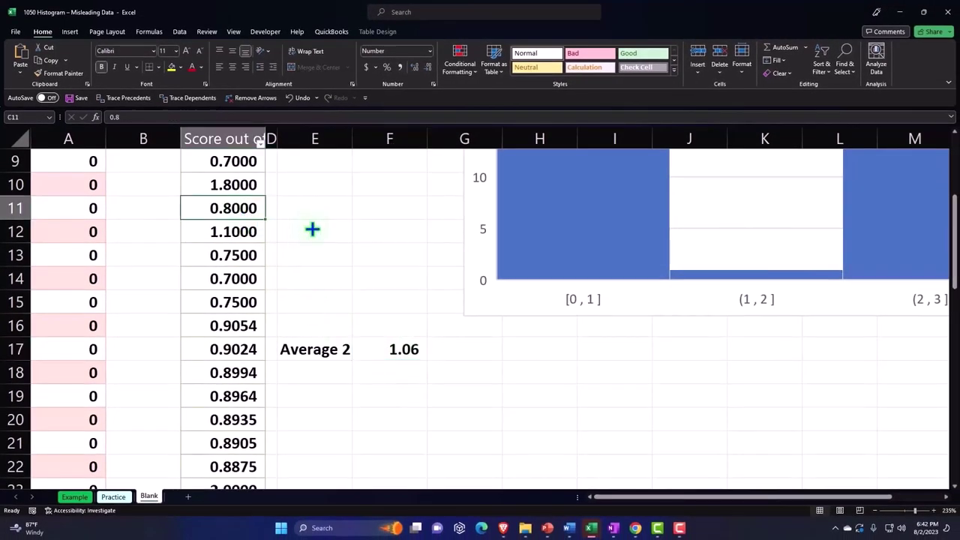
click(367, 230)
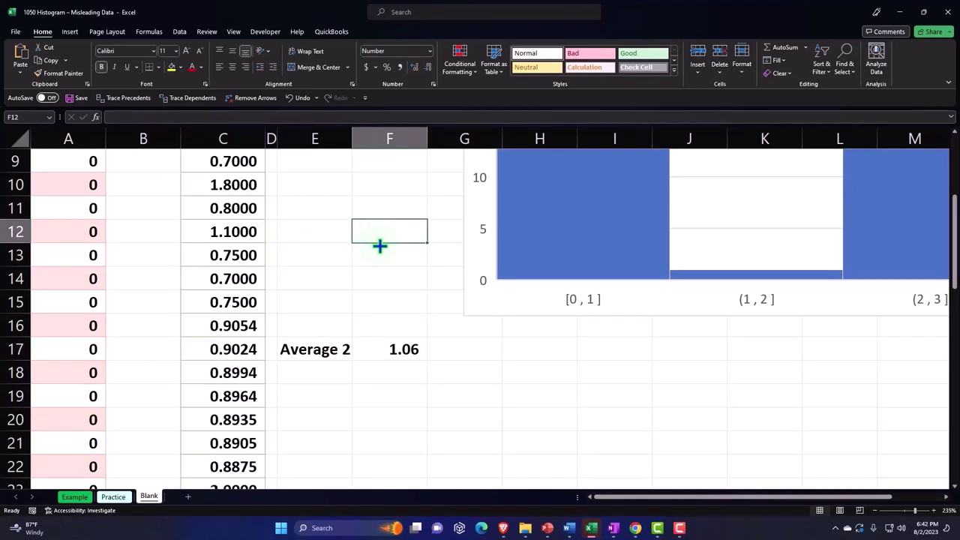
Step: Highlight the 1.1 score in C12 with a yellow fill
click(402, 351)
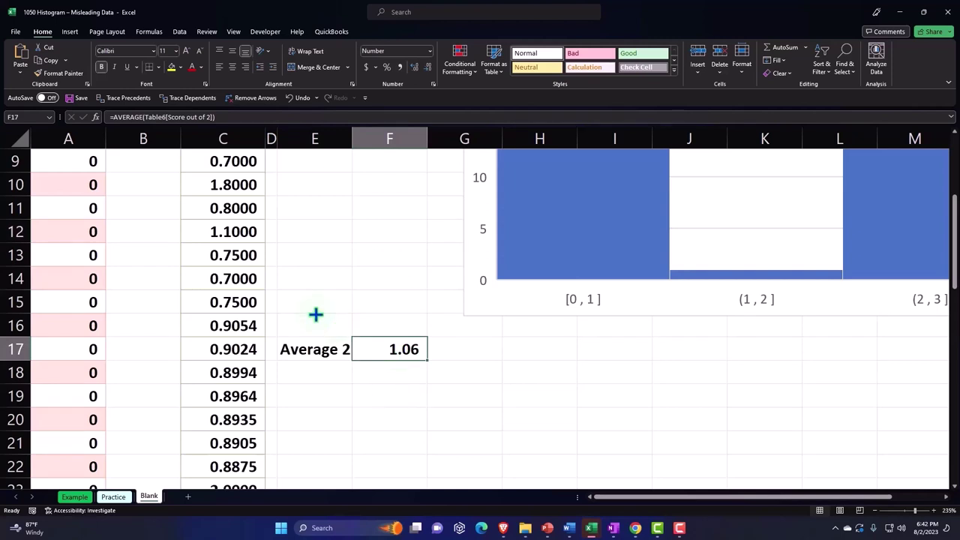
click(240, 232)
click(172, 68)
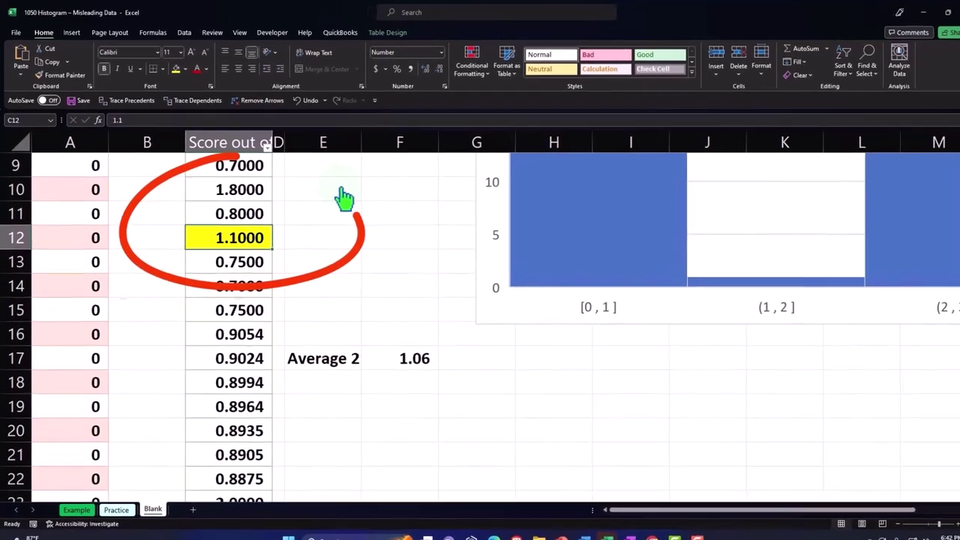
Step: Change the C12 score to 0, dropping Average 2 in F17 to 1.04
text(1)
key(Return)
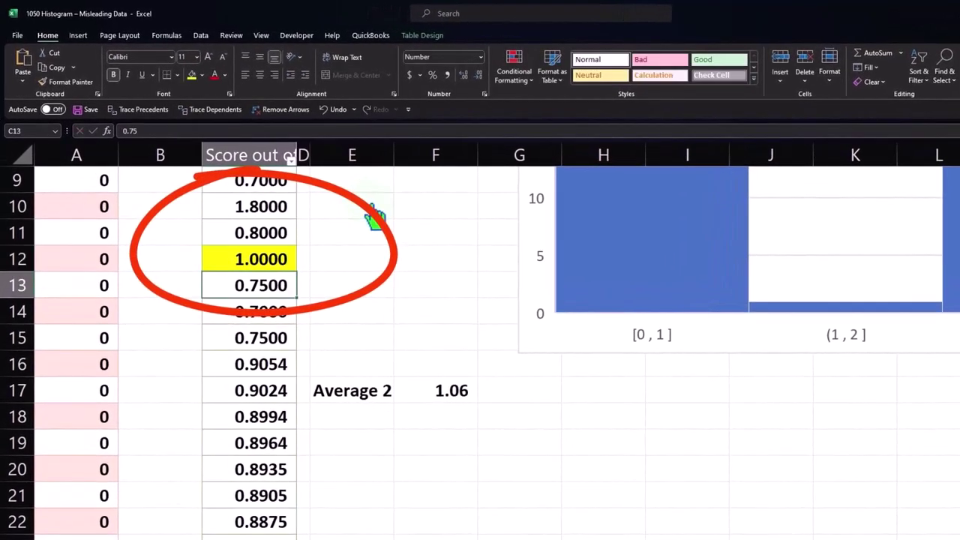
key(Up)
text(0)
key(Return)
key(Up)
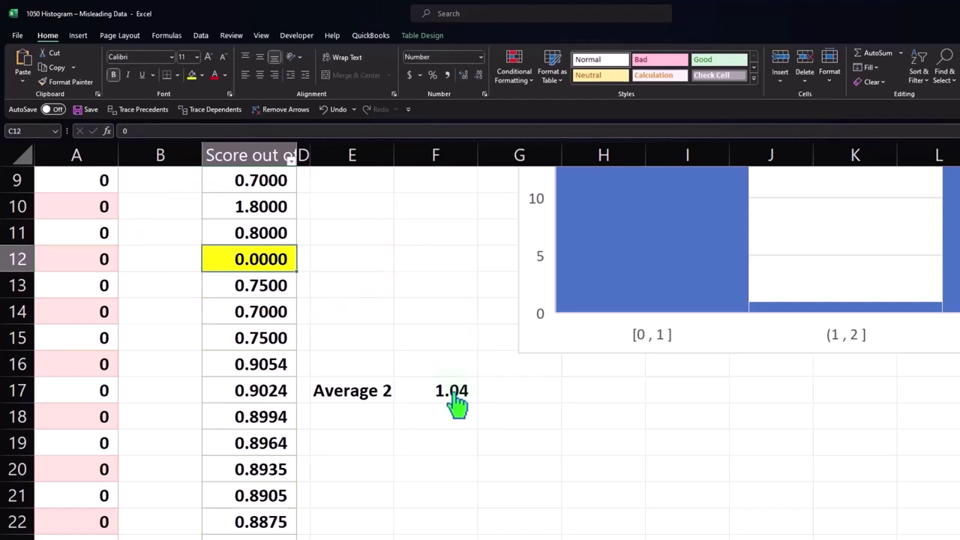
click(424, 274)
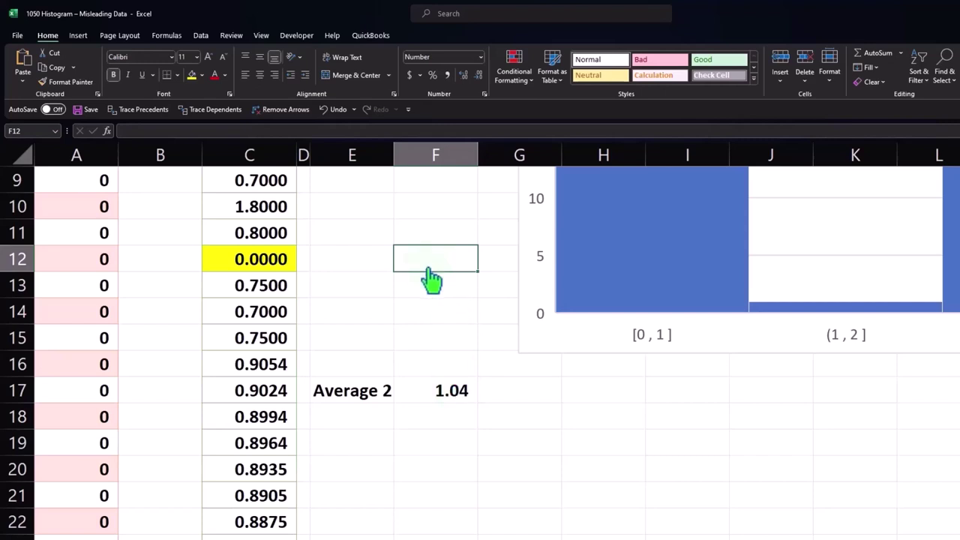
Step: Open Goal Seek from What-If Analysis on the Data ribbon
click(201, 36)
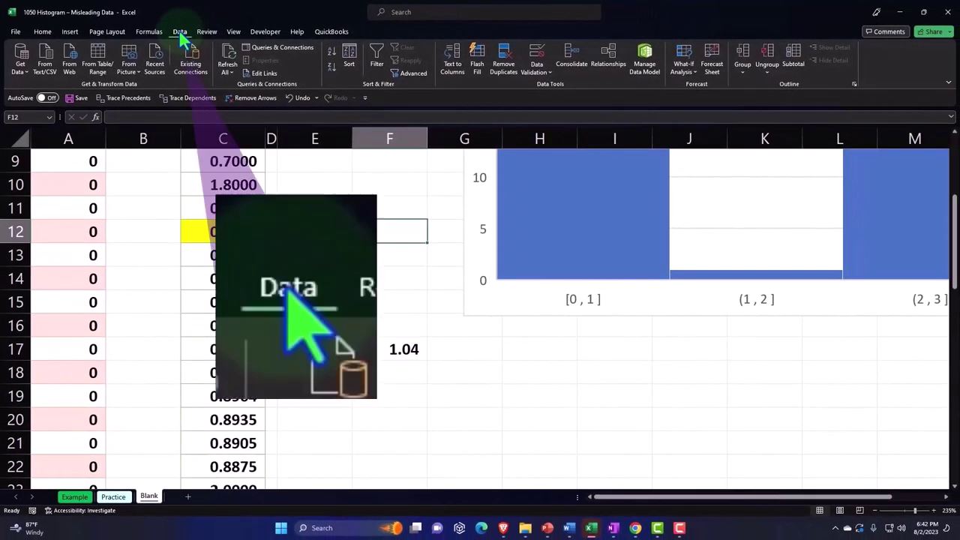
click(697, 82)
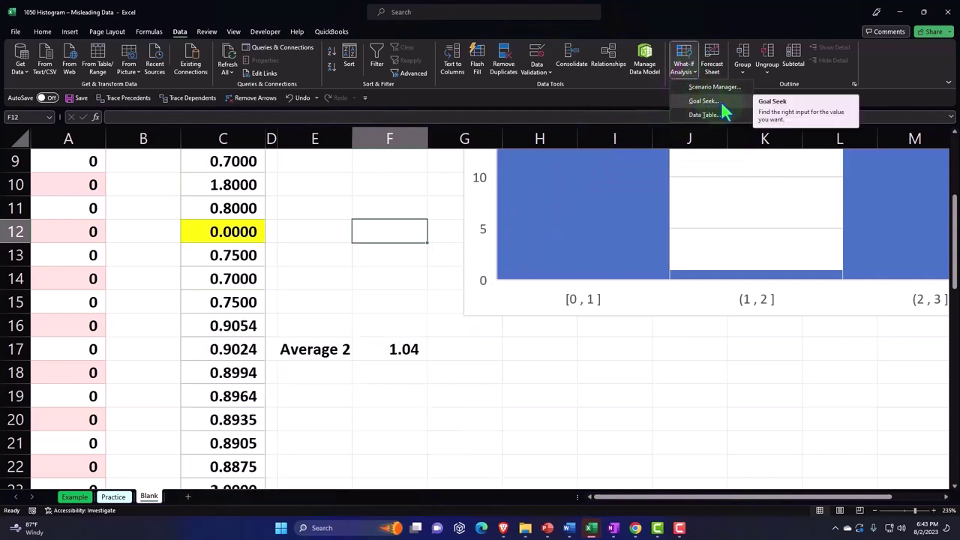
click(705, 100)
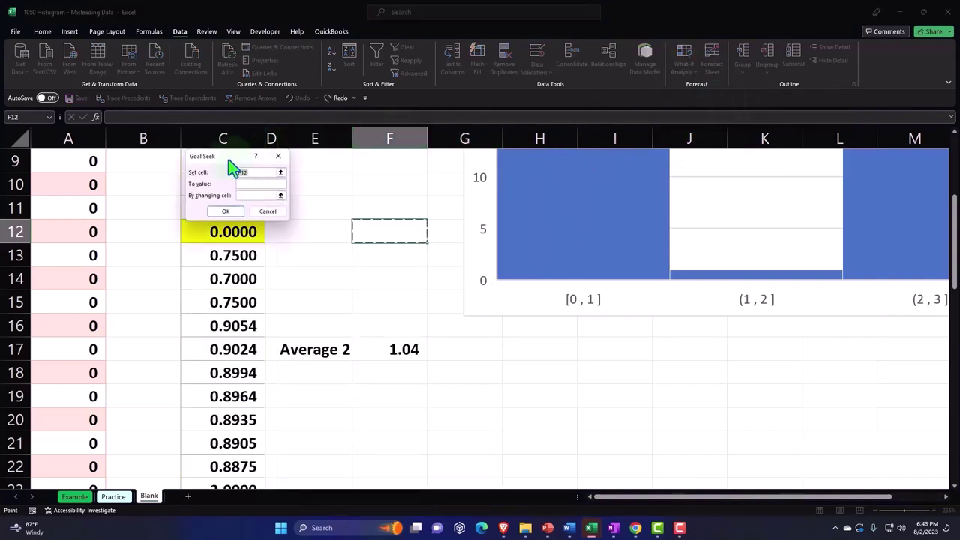
Step: Goal Seek F17 to 1.06 by changing C12, which resolves to 1.1
drag(226, 156, 494, 216)
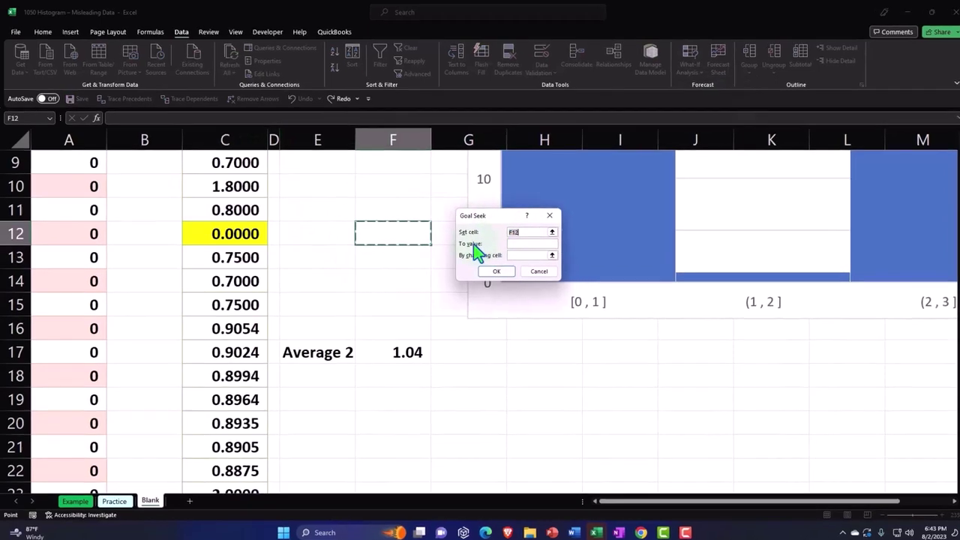
click(410, 351)
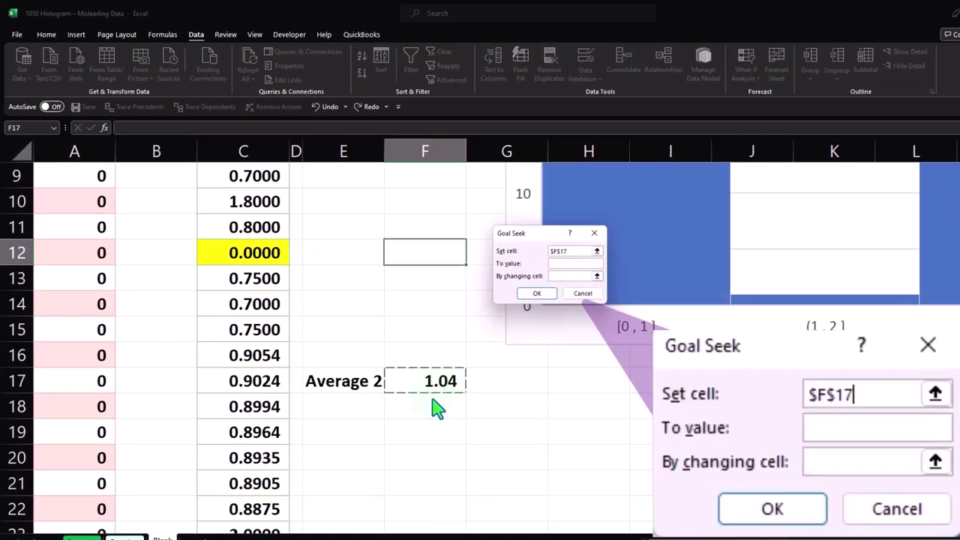
click(568, 266)
text(1.06)
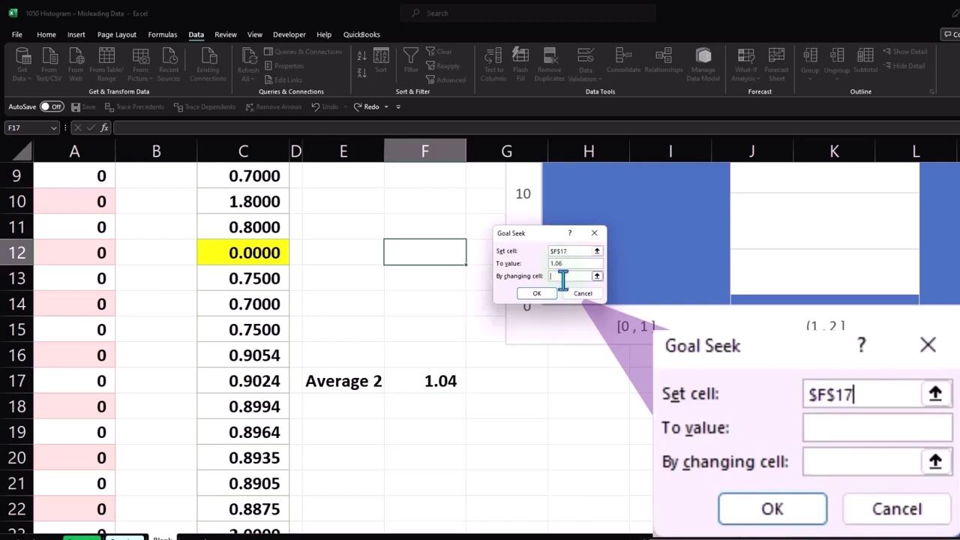
click(276, 259)
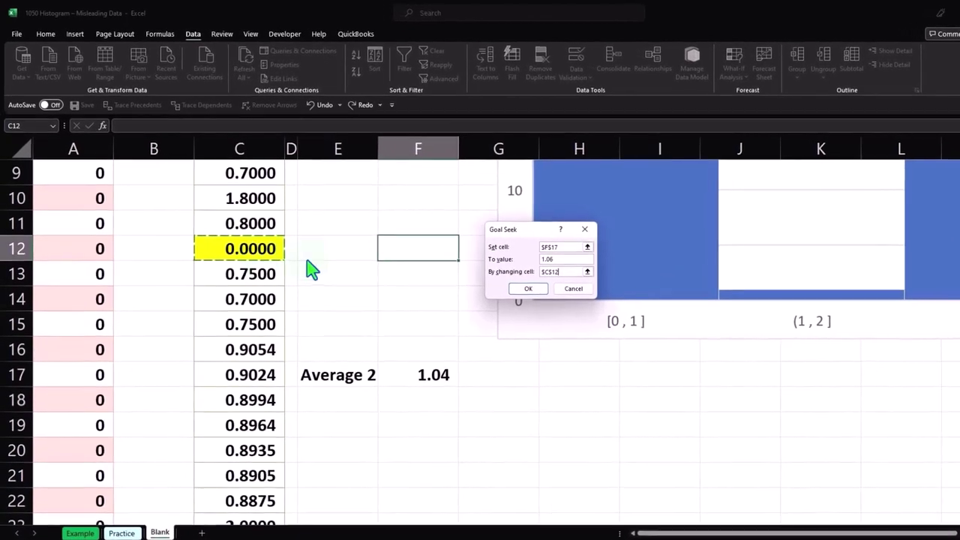
click(549, 250)
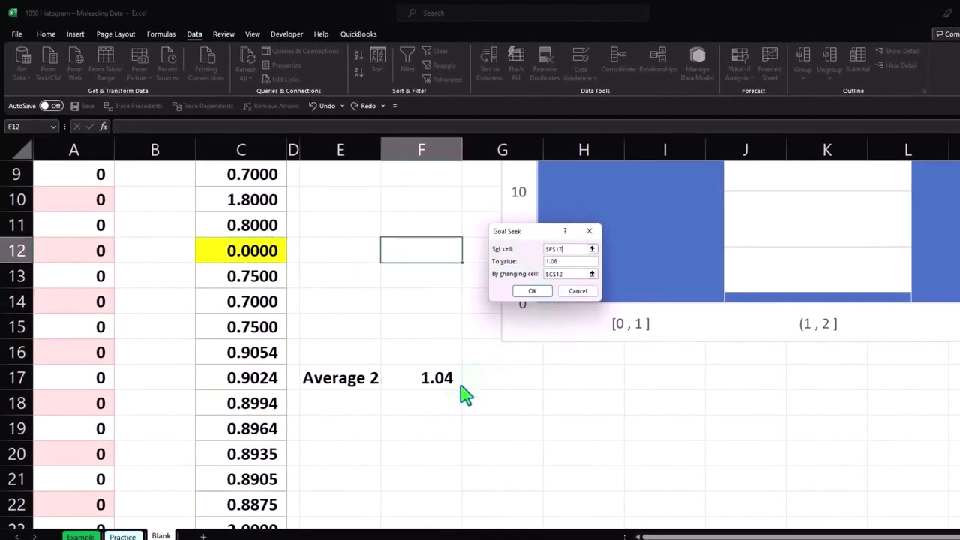
click(573, 262)
click(575, 273)
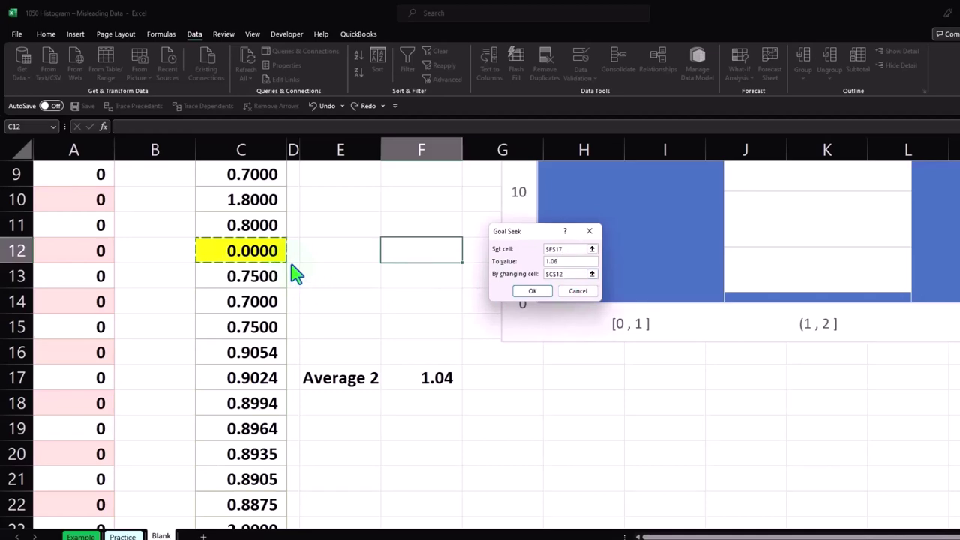
click(532, 291)
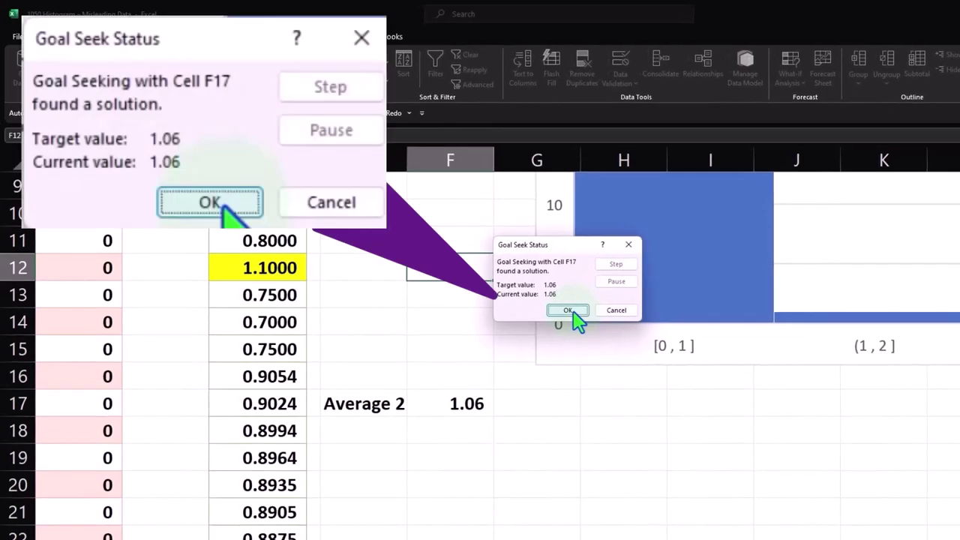
click(570, 311)
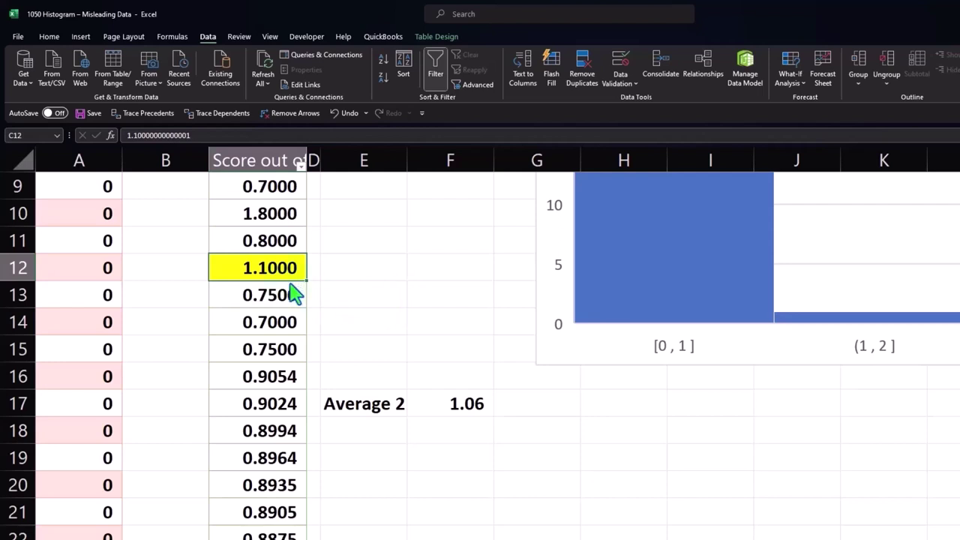
Step: Set C12's fill to No Fill, leaving the 1.1000 score and both averages at 1.06
double_click(459, 405)
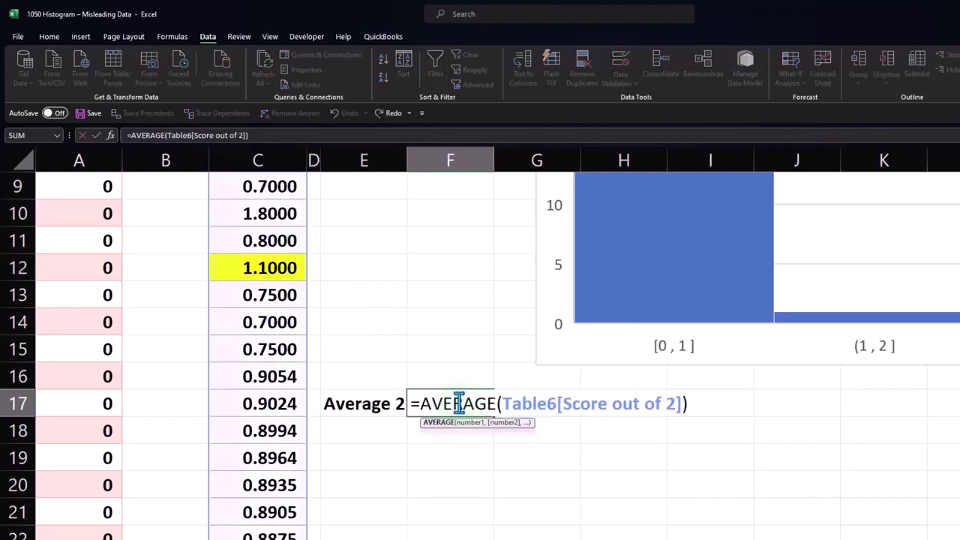
key(Return)
click(272, 271)
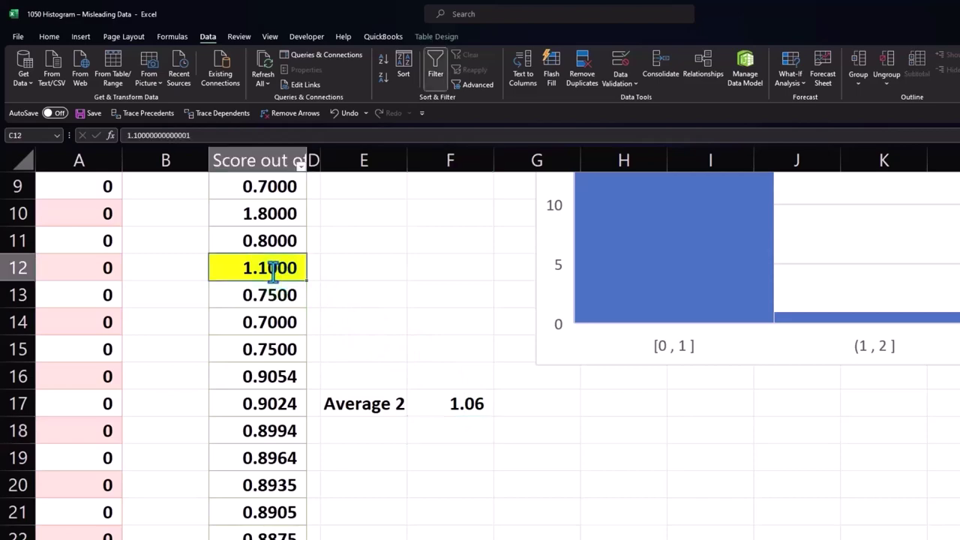
click(50, 38)
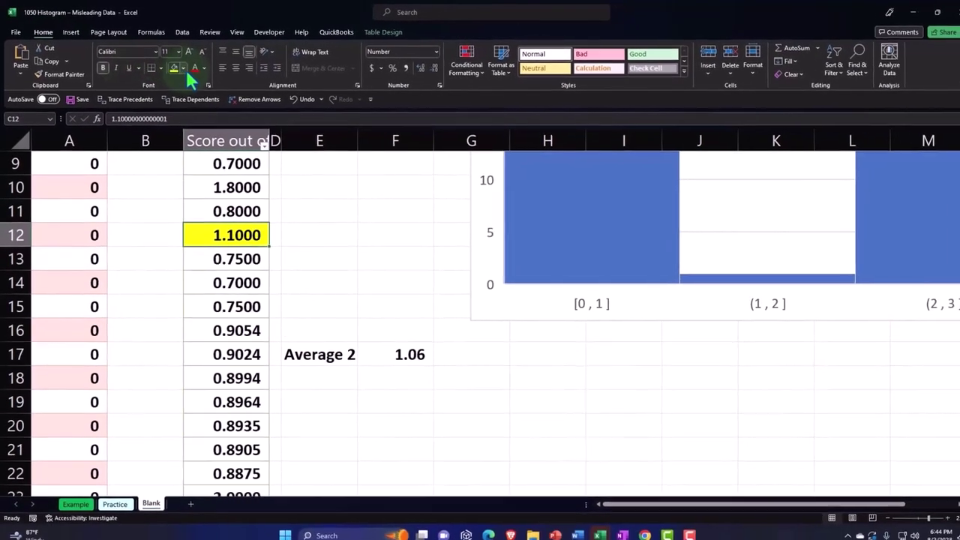
click(181, 67)
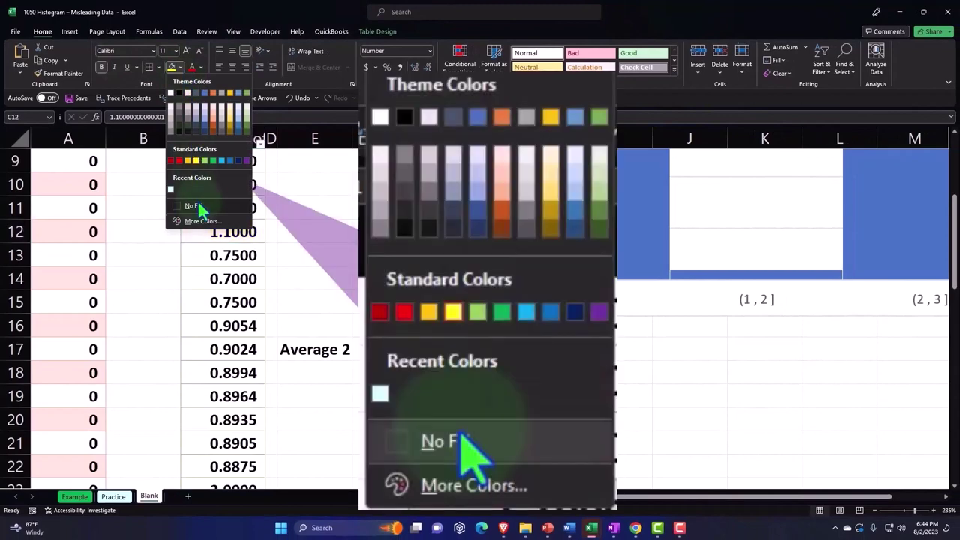
click(193, 205)
click(409, 358)
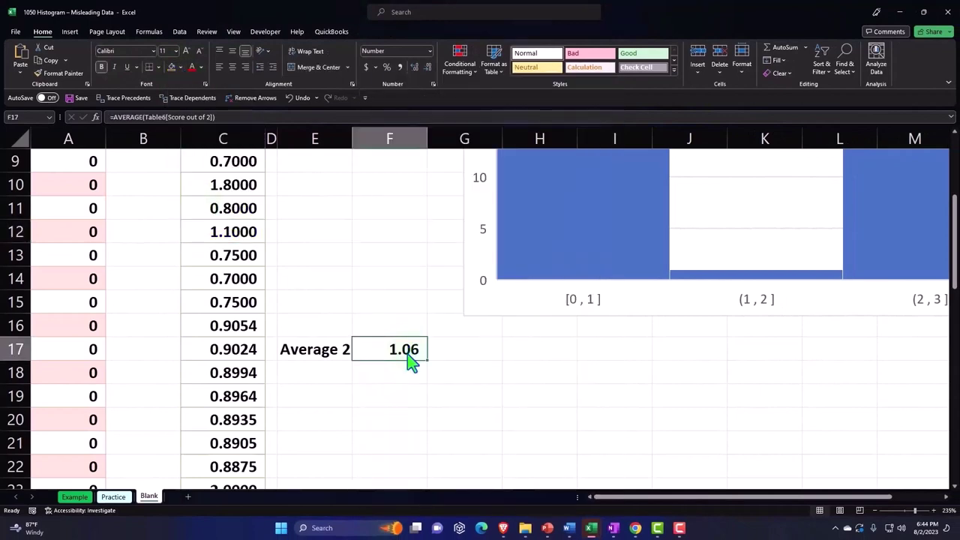
scroll(408, 359, up, 3)
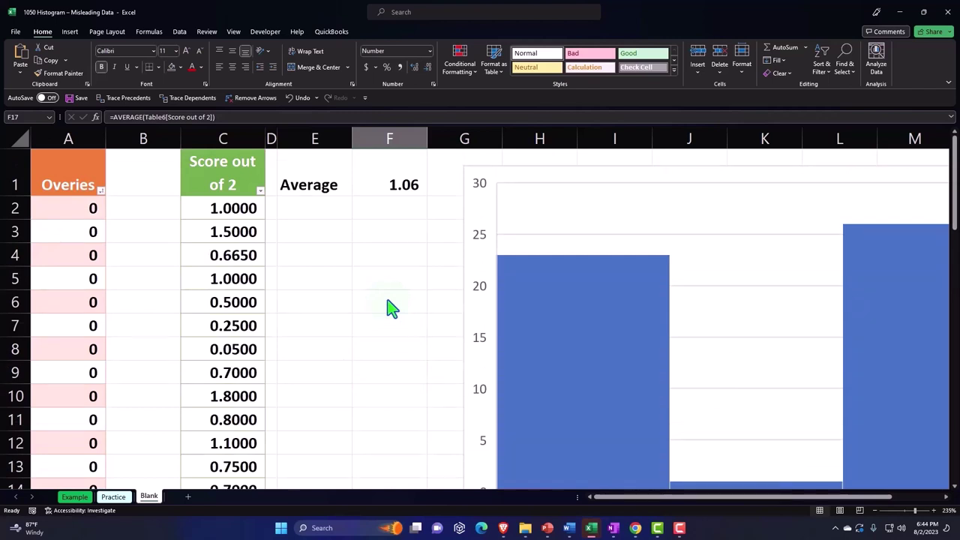
Step: Select the Score out of 2 column's values and bring up the Insert ribbon's chart options
scroll(390, 307, down, 3)
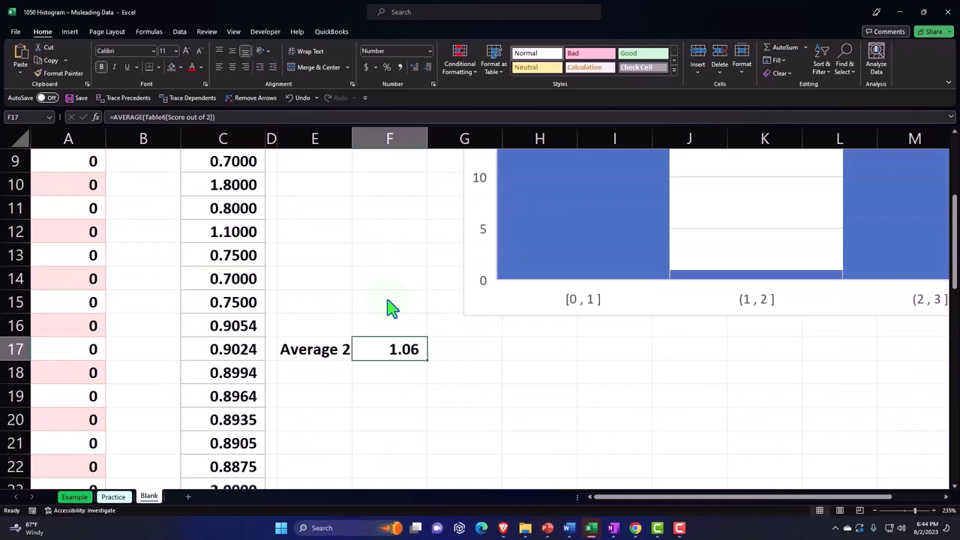
scroll(390, 307, up, 3)
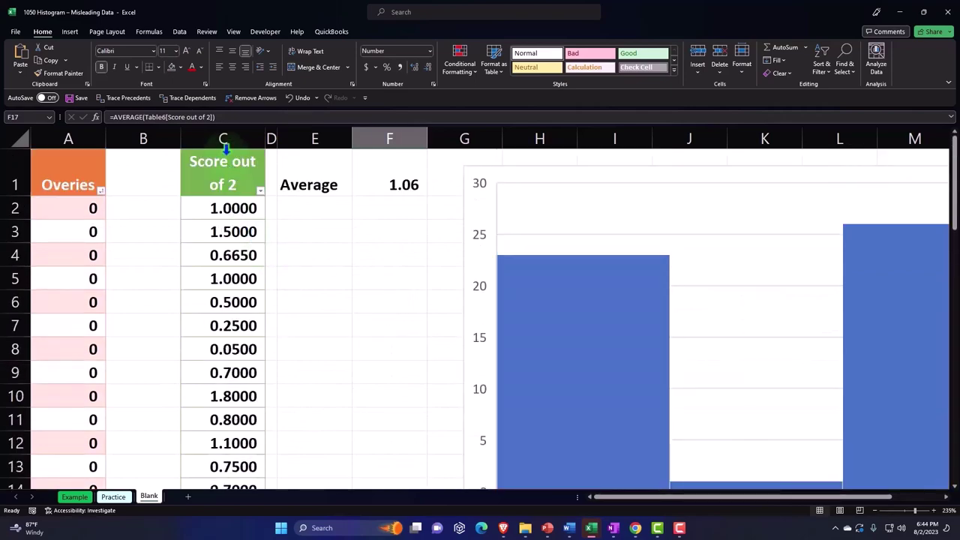
click(225, 150)
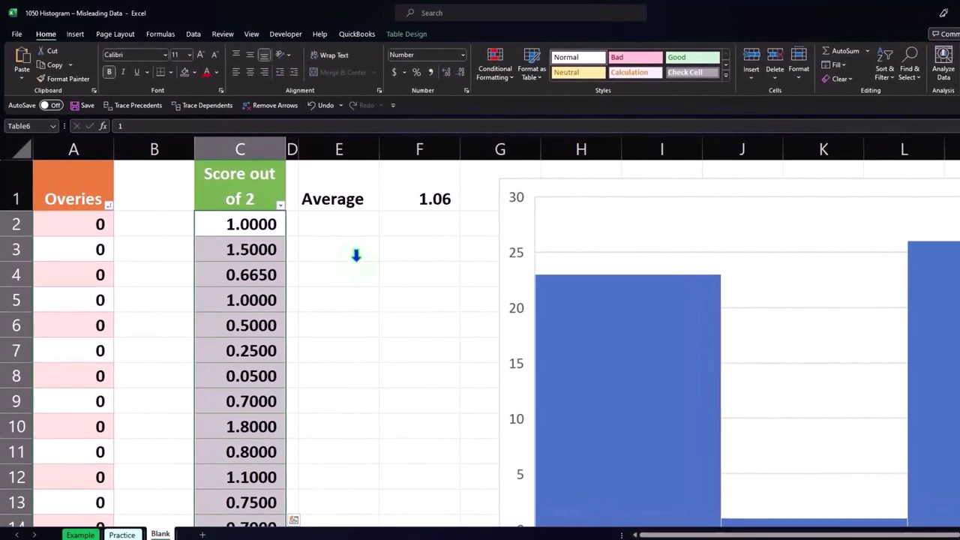
scroll(339, 290, down, 4)
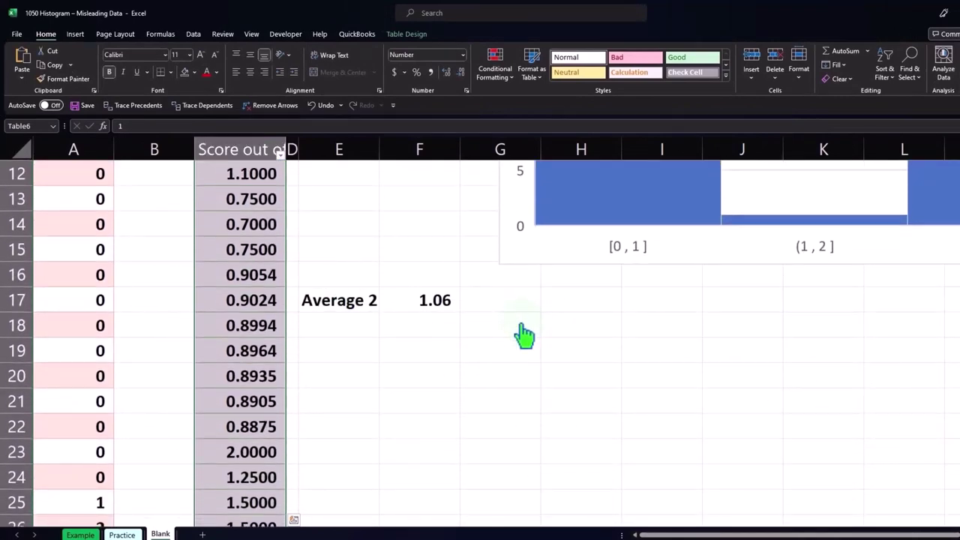
click(78, 35)
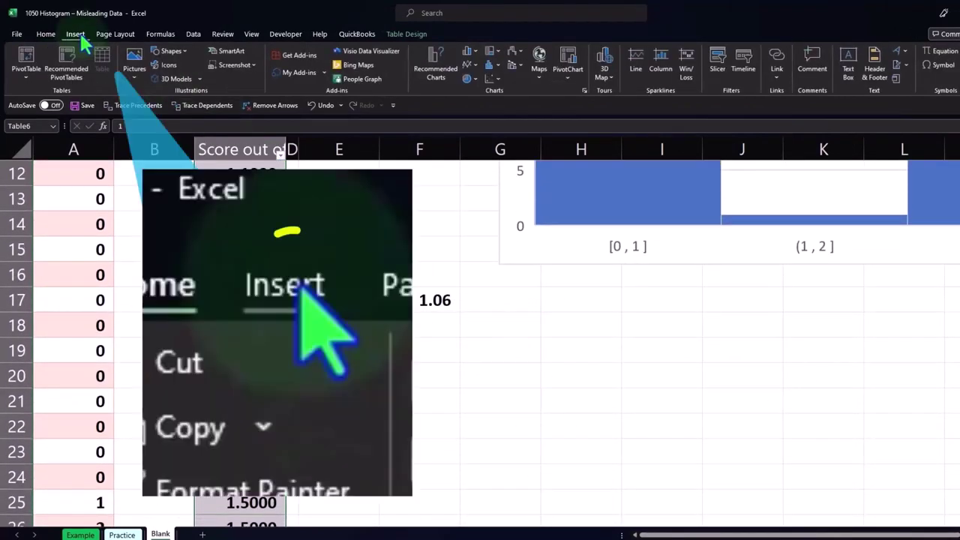
Step: Insert a statistical Histogram of the Score out of 2 values and move it below the first chart
click(491, 67)
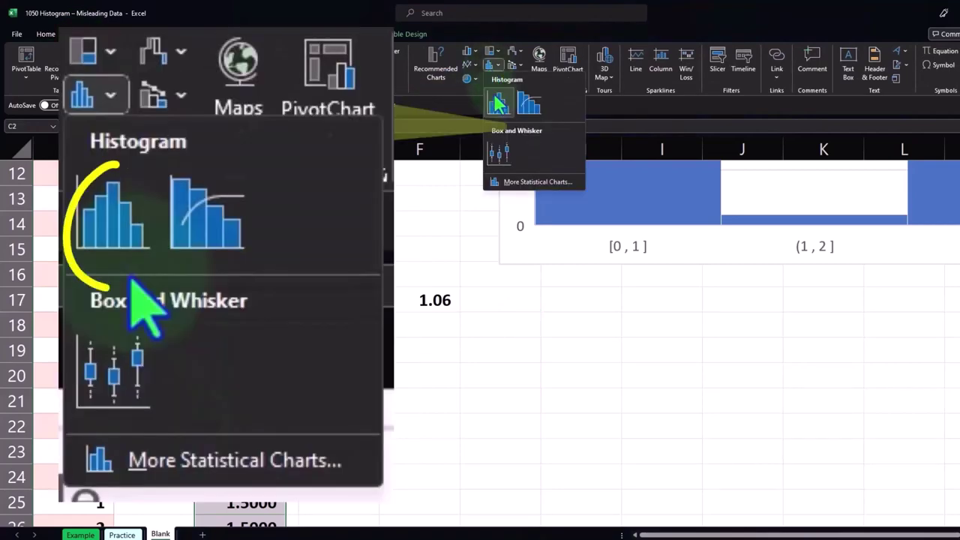
click(498, 103)
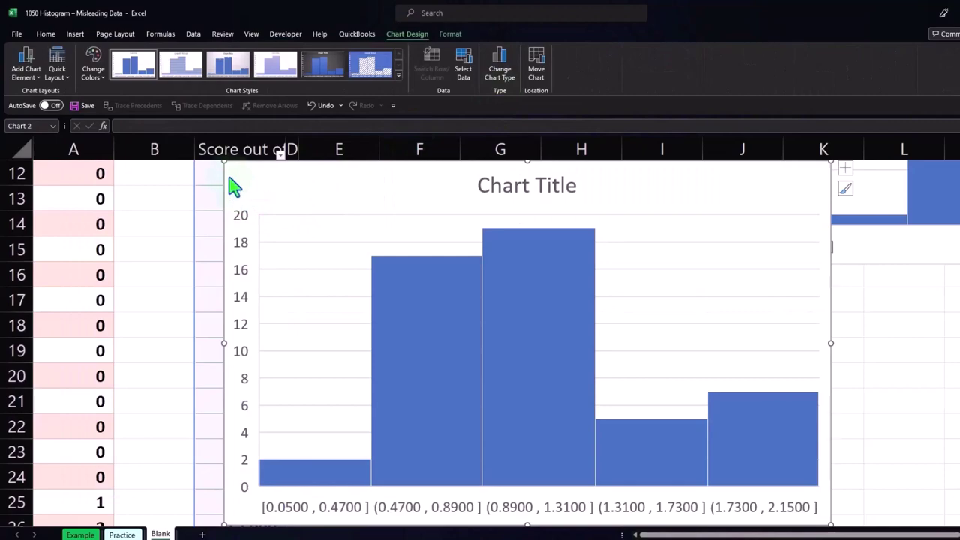
drag(242, 196, 507, 304)
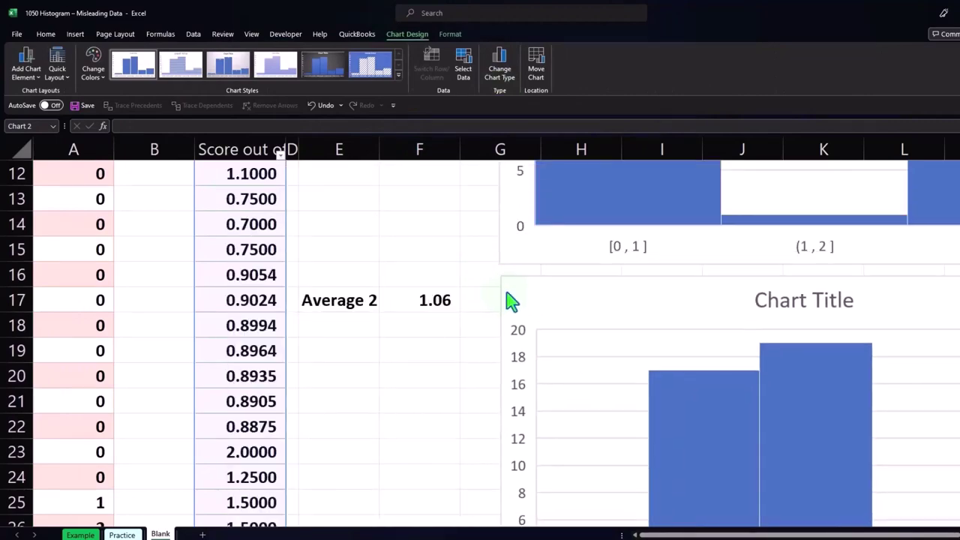
drag(686, 534, 701, 534)
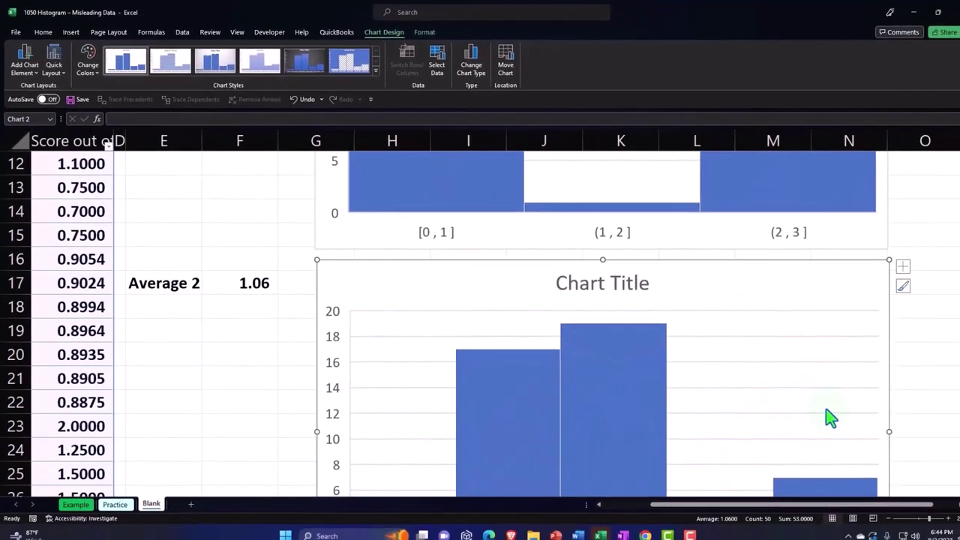
scroll(647, 199, down, 2)
scroll(637, 289, up, 1)
Step: Delete the new histogram's Chart Title and enlarge it from its corner handle
click(613, 215)
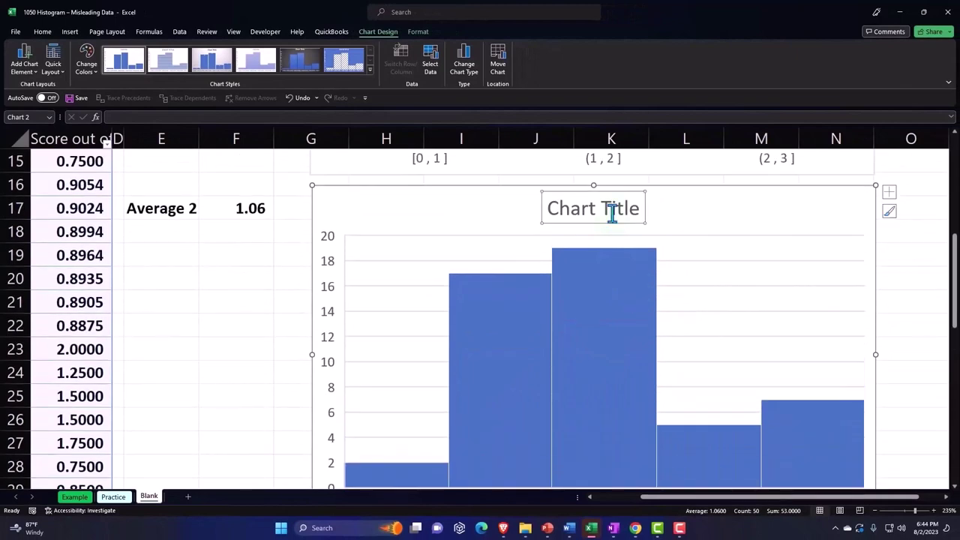
key(Delete)
scroll(750, 360, down, 1)
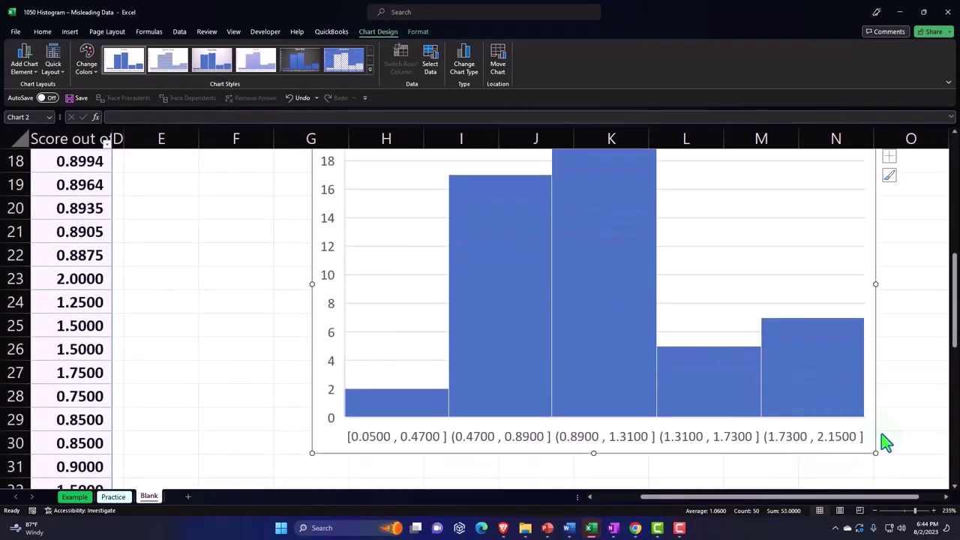
drag(877, 454, 889, 459)
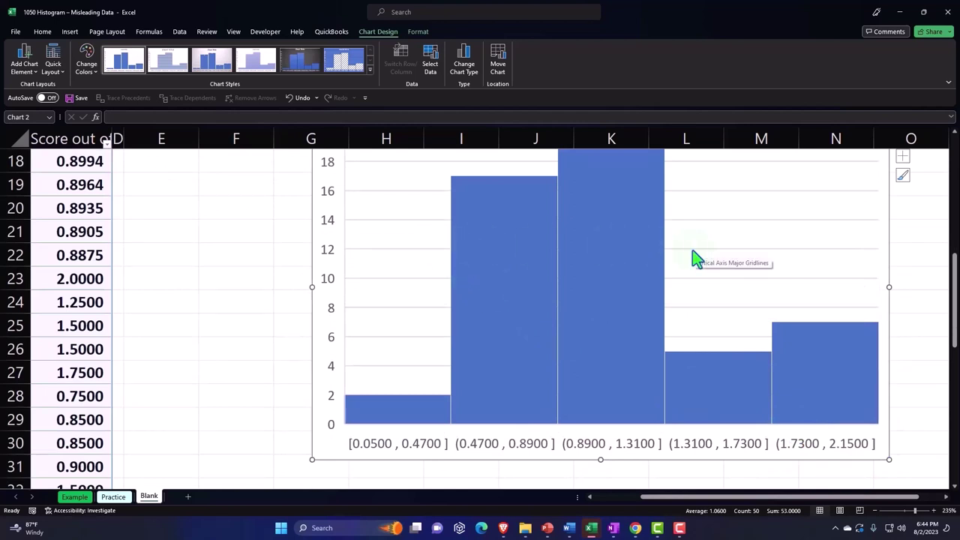
scroll(691, 324, up, 1)
scroll(690, 324, up, 1)
scroll(691, 323, up, 3)
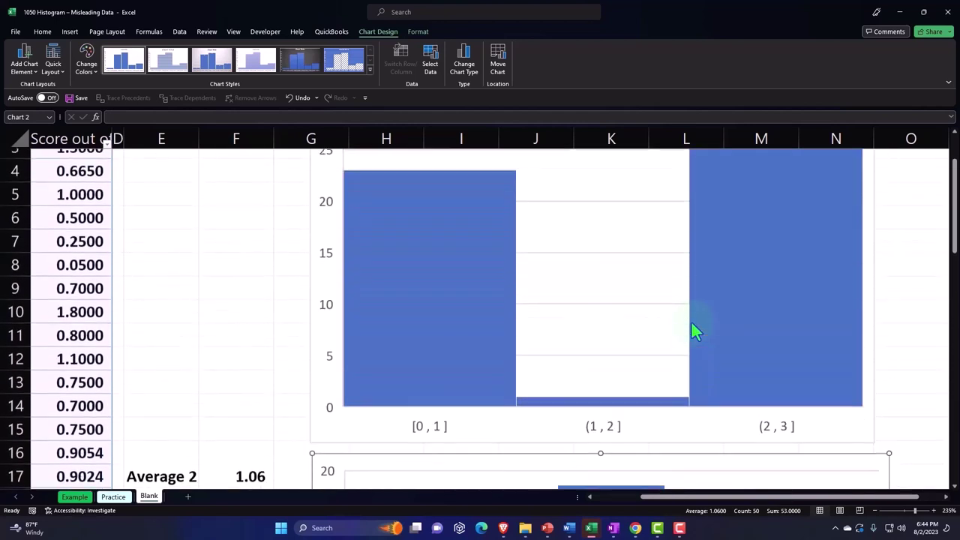
scroll(691, 333, down, 4)
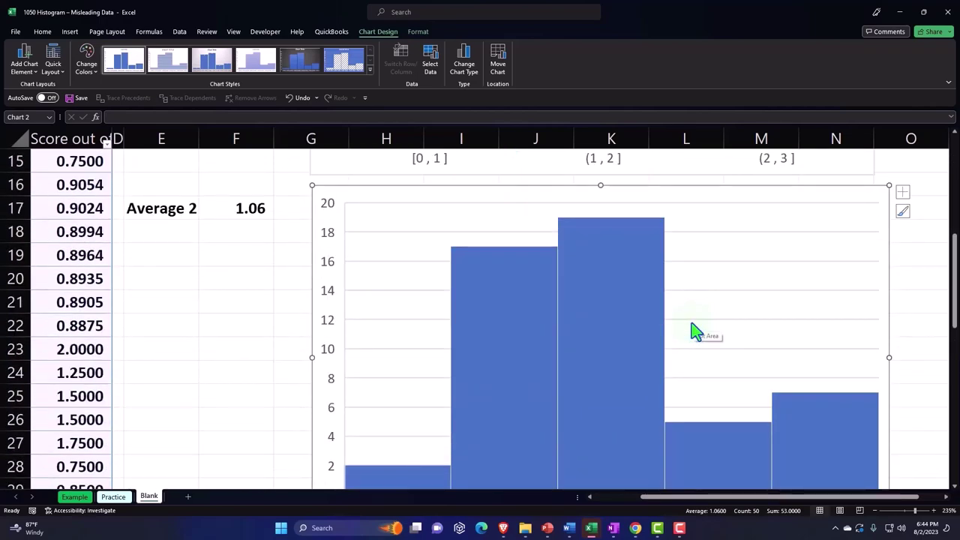
click(196, 303)
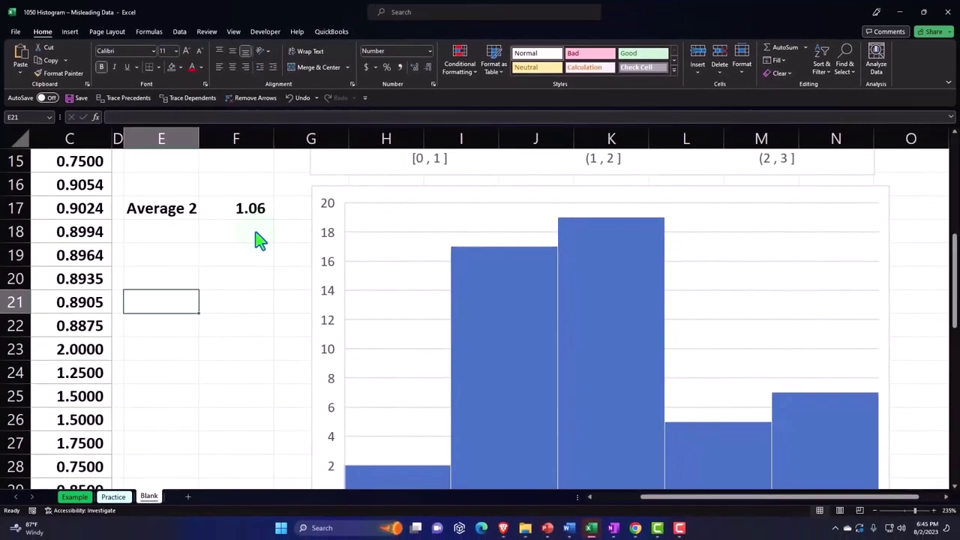
scroll(255, 239, up, 1)
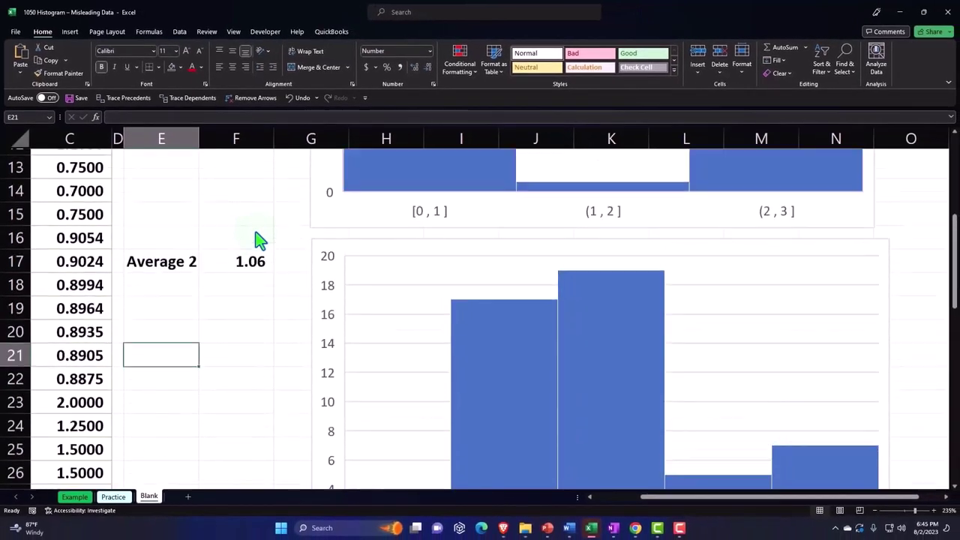
scroll(255, 239, up, 2)
scroll(255, 239, up, 2)
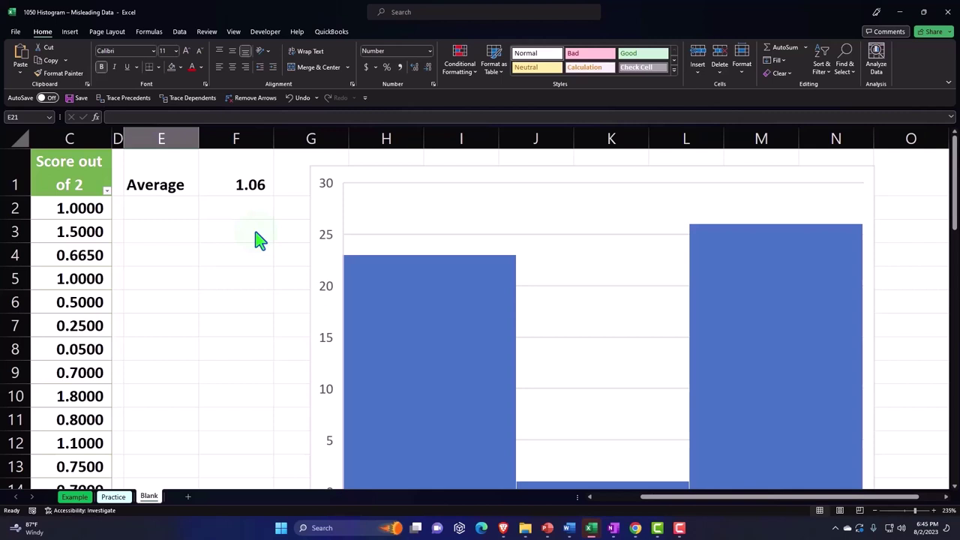
drag(178, 192, 208, 189)
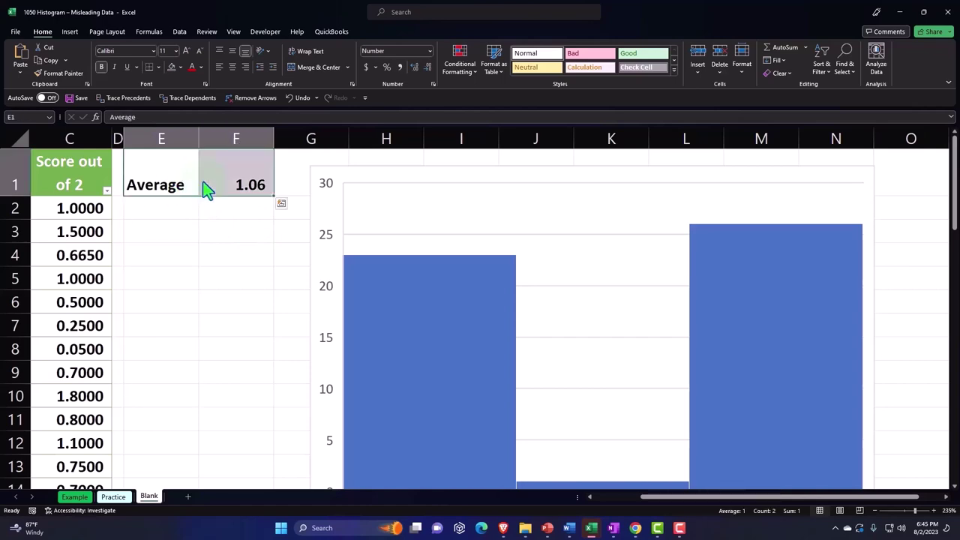
click(215, 235)
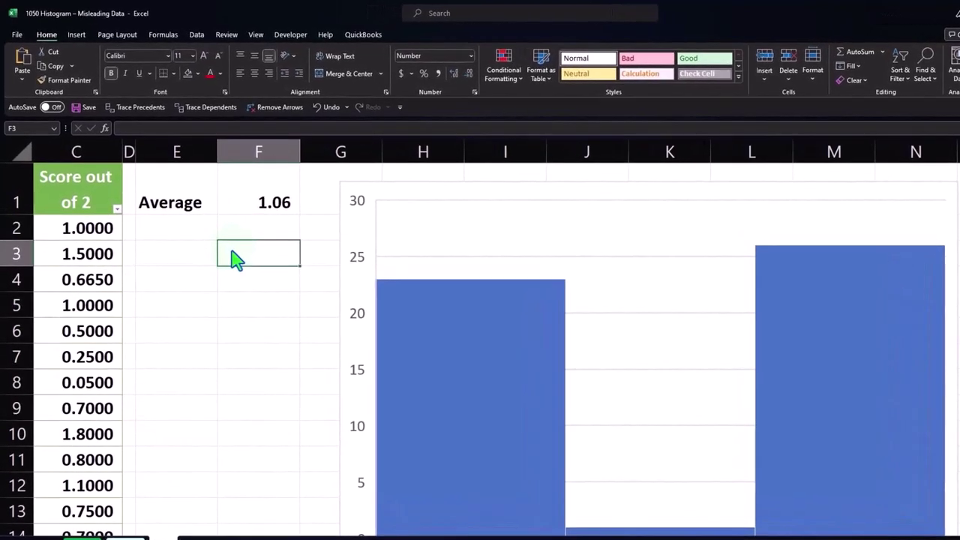
click(355, 214)
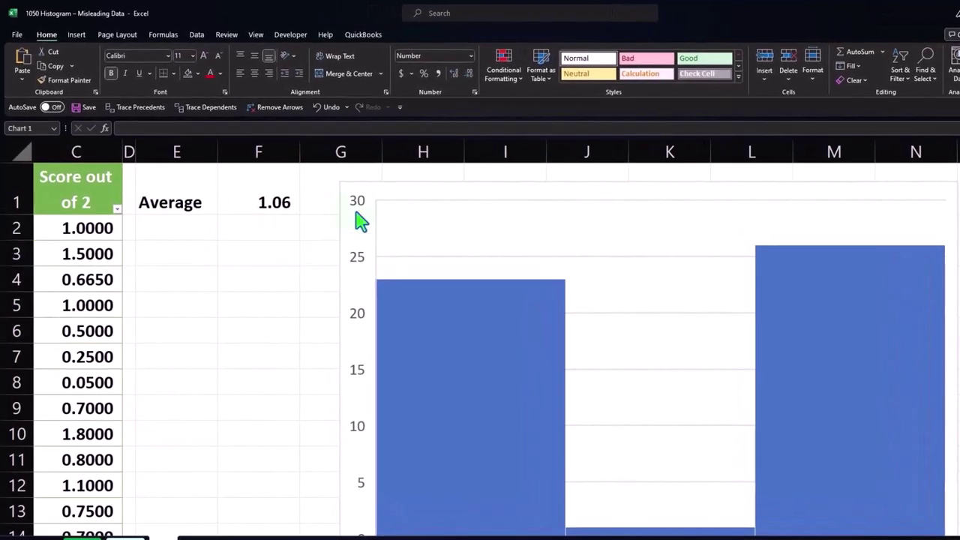
Step: Recolour the first histogram's bars with a green palette via Chart Design > Change Colors
click(412, 35)
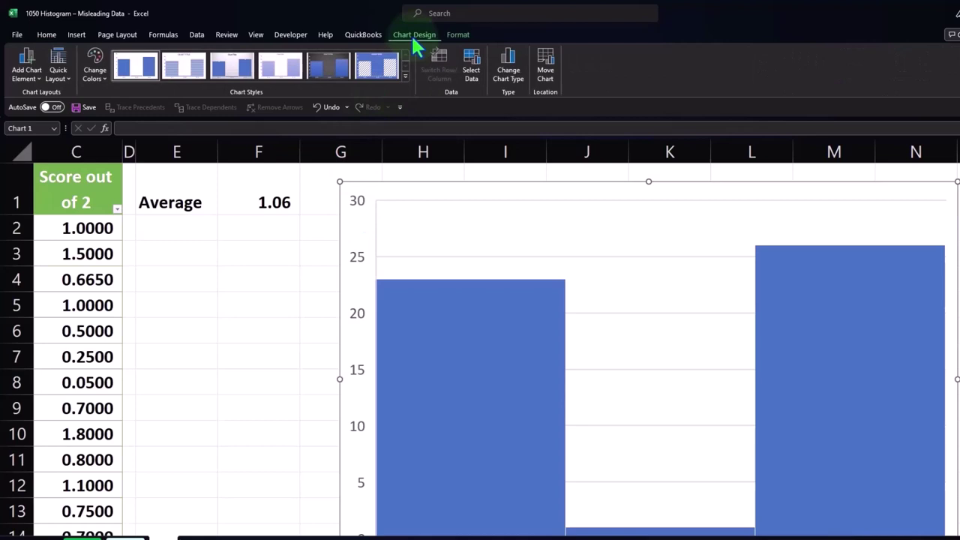
click(93, 66)
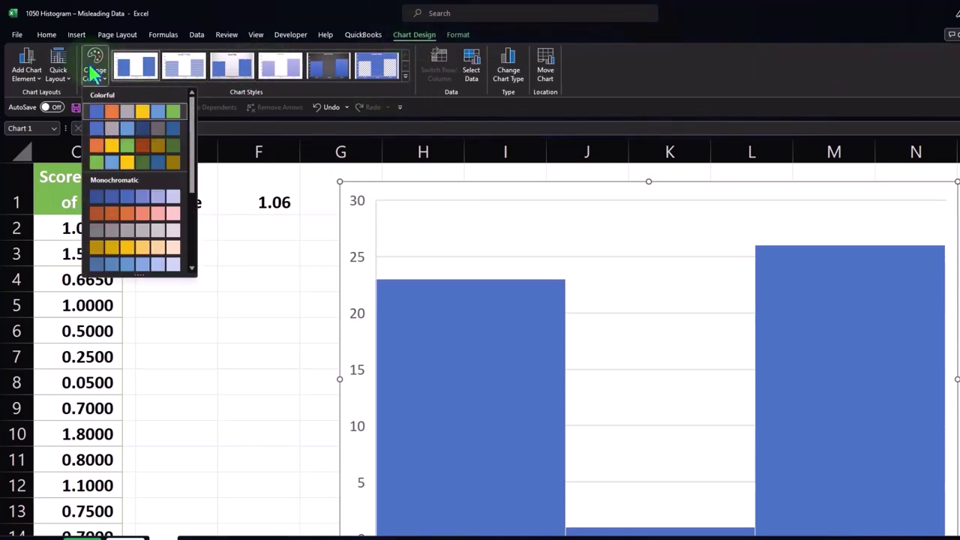
click(108, 160)
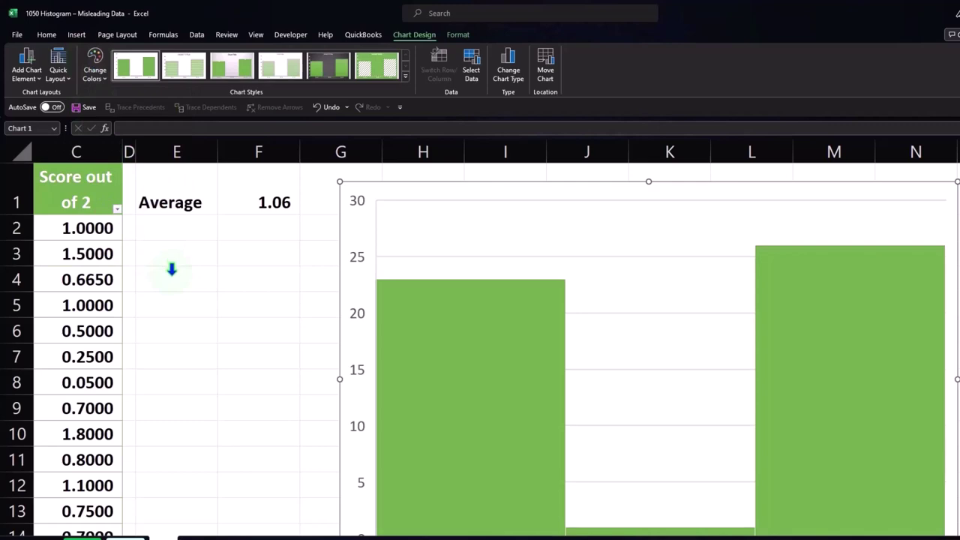
click(171, 269)
scroll(171, 266, down, 3)
scroll(171, 267, down, 1)
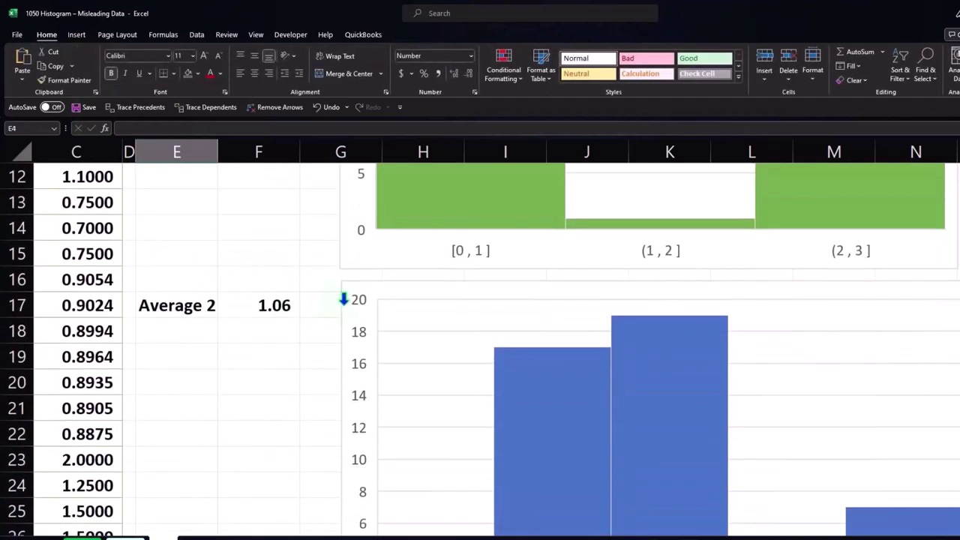
Step: Recolour the second histogram's bars with an orange palette
click(344, 299)
click(420, 35)
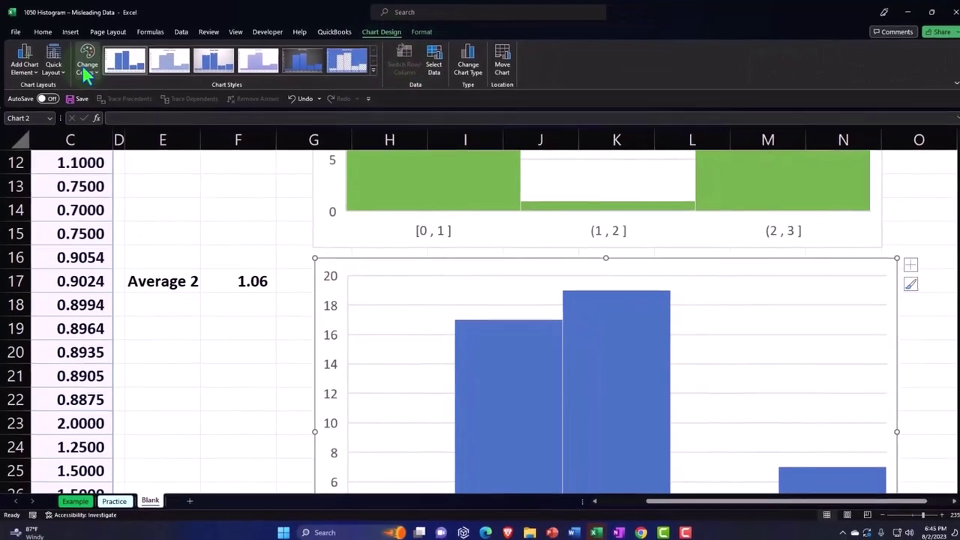
click(86, 66)
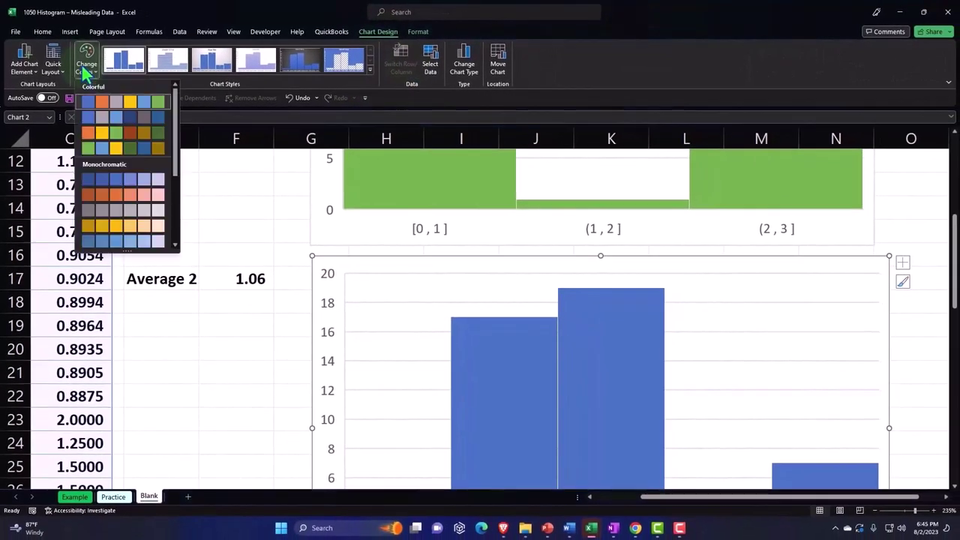
click(124, 133)
click(177, 341)
scroll(177, 337, up, 4)
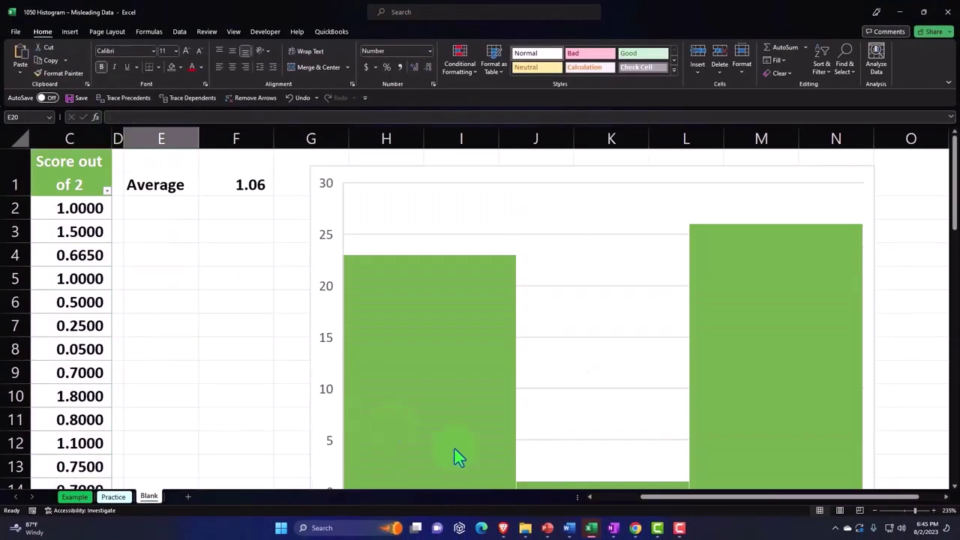
Step: Switch the upper Overies histogram to the orange colour palette
click(328, 215)
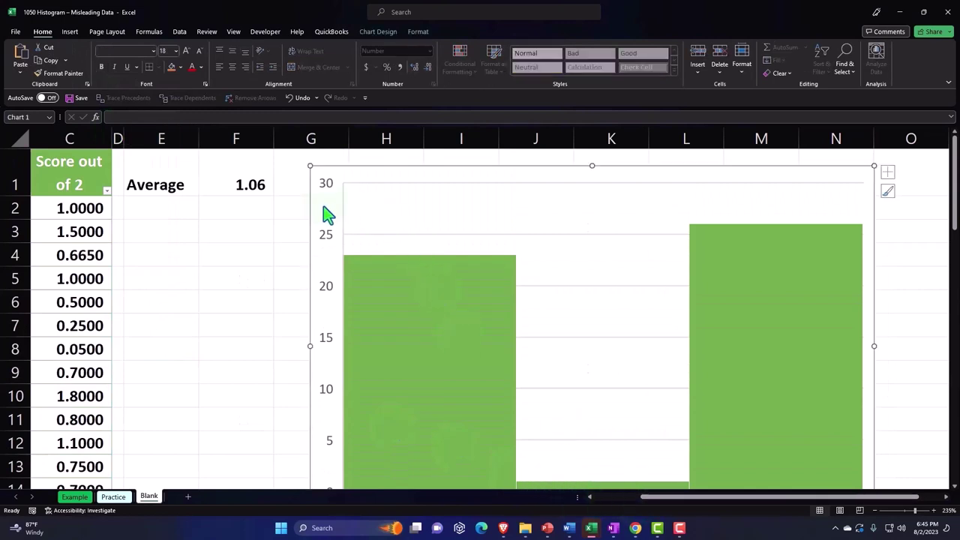
click(378, 36)
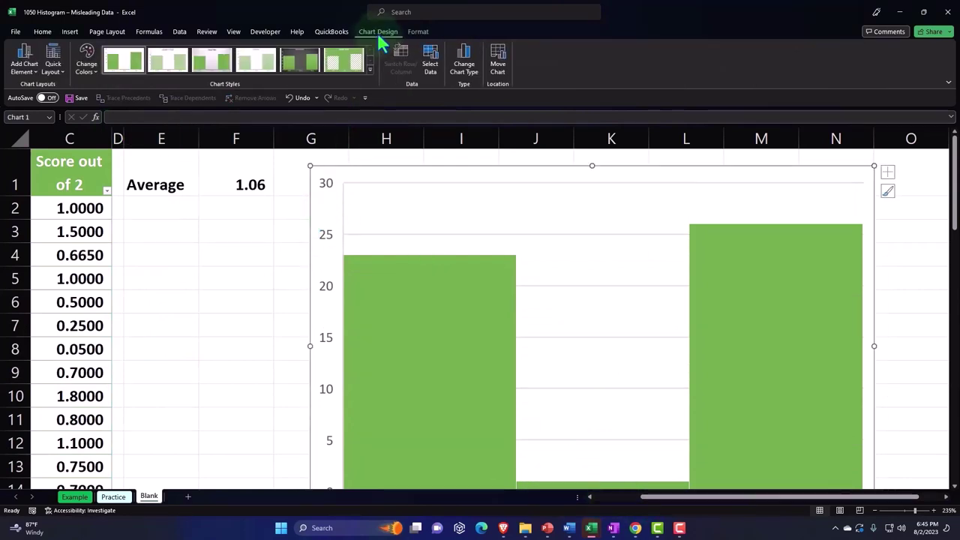
click(86, 60)
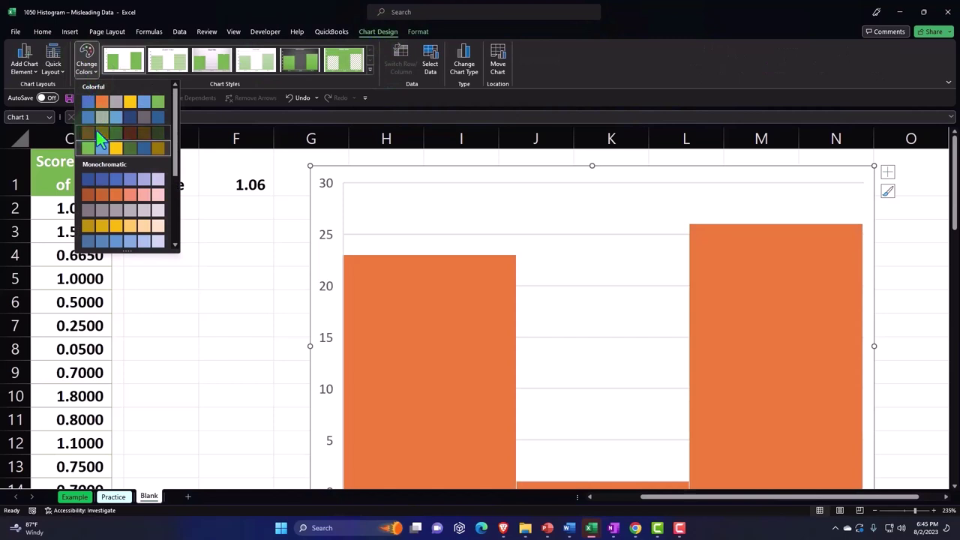
click(98, 132)
click(225, 302)
scroll(247, 304, down, 3)
scroll(299, 306, down, 1)
Step: Switch the lower Score out of 2 histogram to the green colour palette
click(311, 299)
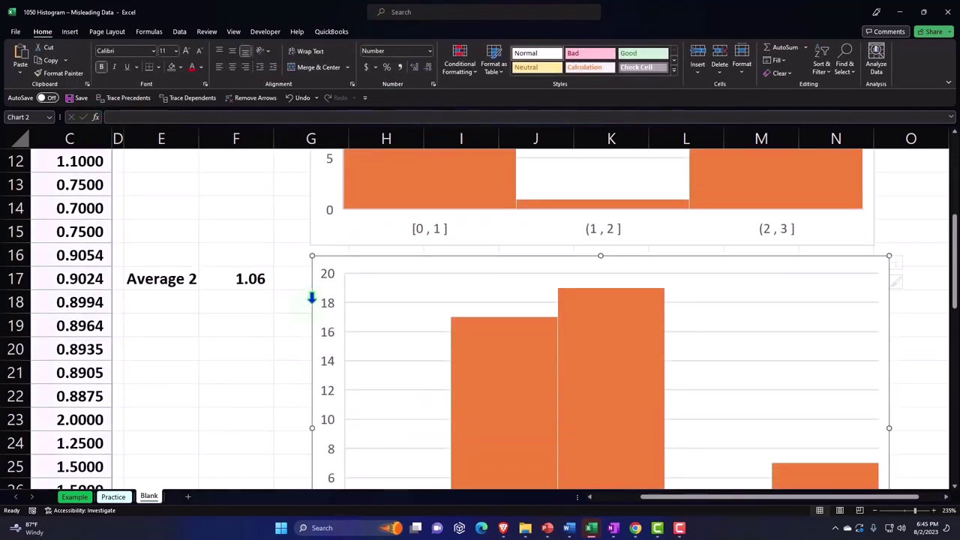
click(381, 34)
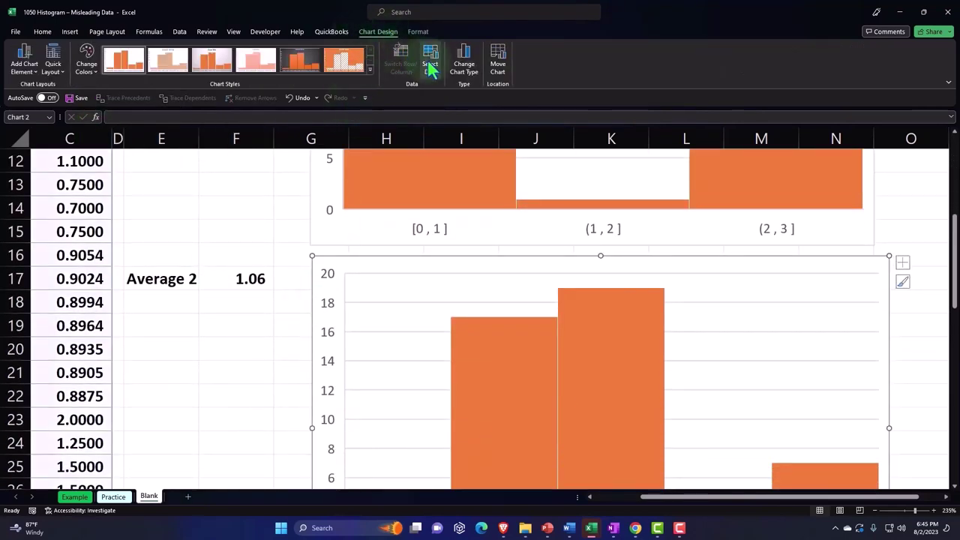
click(87, 64)
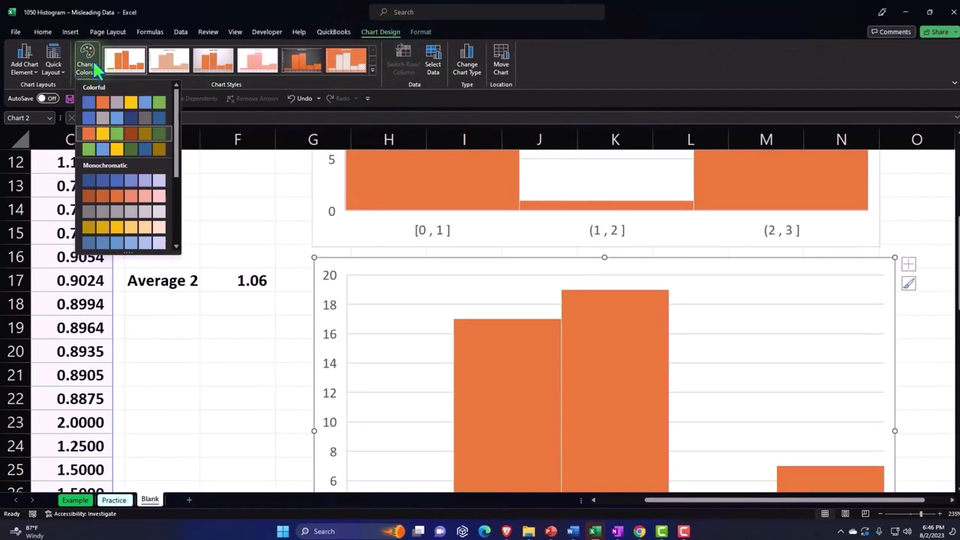
click(143, 154)
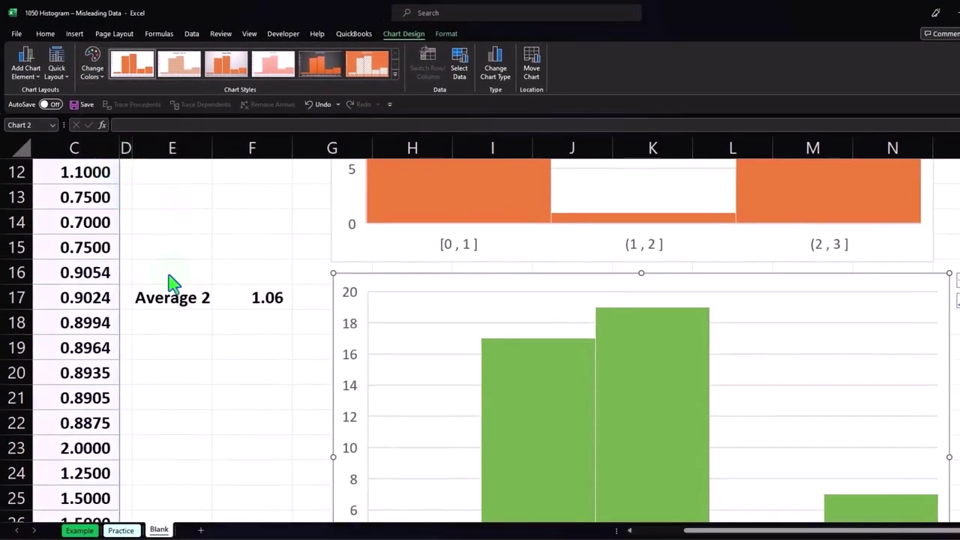
click(189, 343)
scroll(197, 360, up, 2)
scroll(196, 360, up, 2)
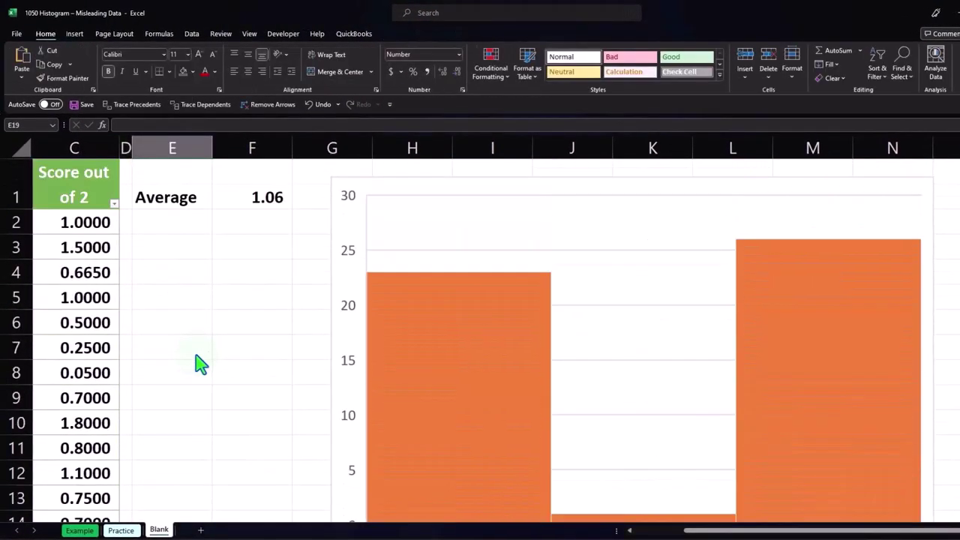
click(211, 298)
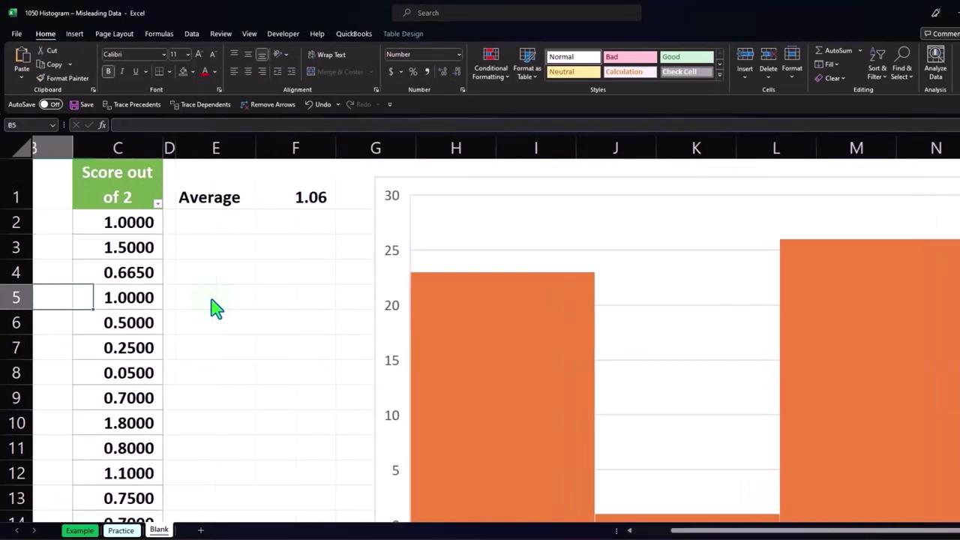
scroll(214, 304, left, 3)
key(Left)
key(Left)
key(Left)
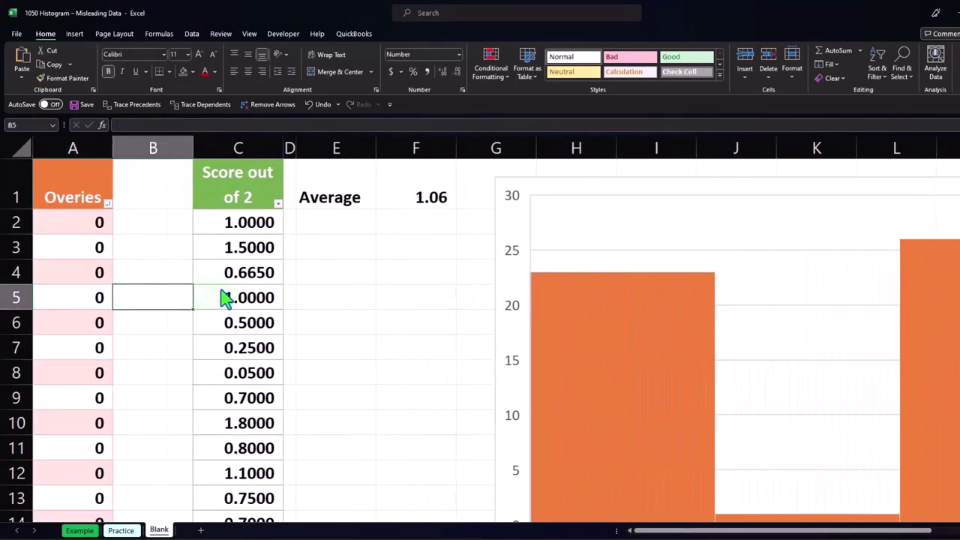
click(242, 230)
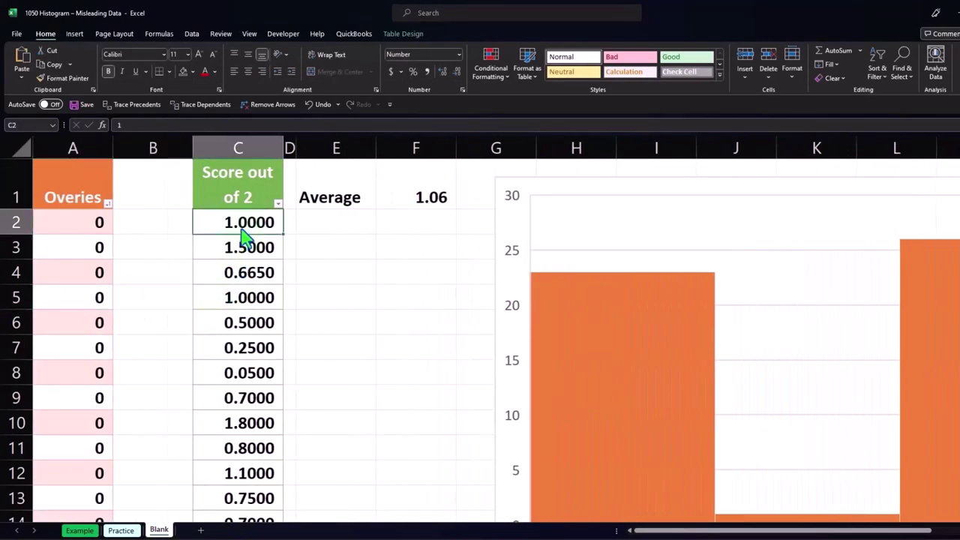
click(82, 249)
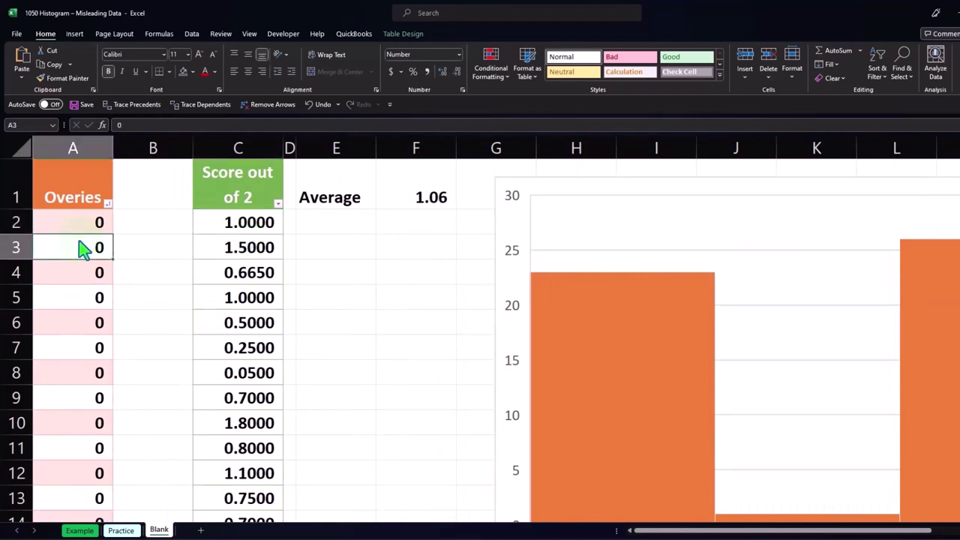
scroll(82, 249, down, 2)
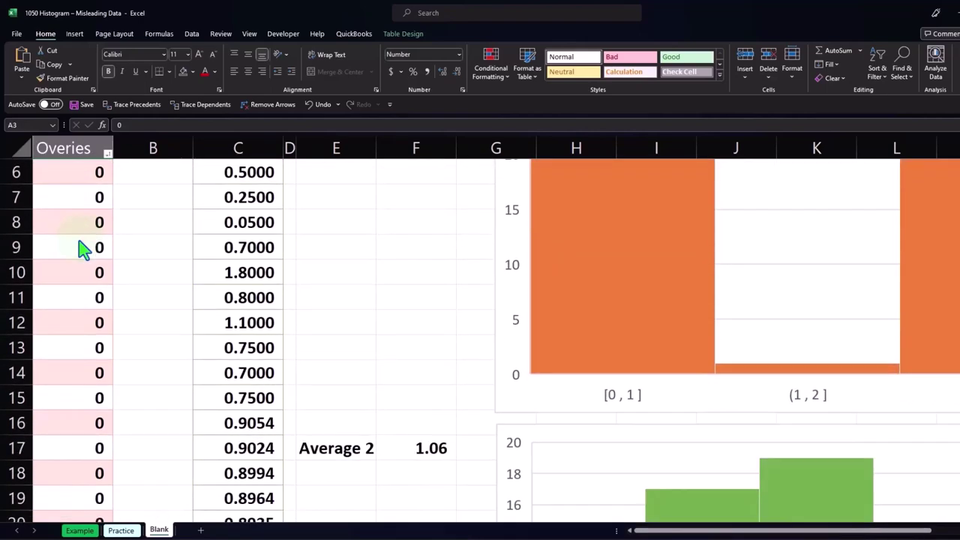
scroll(79, 247, down, 1)
scroll(80, 247, up, 2)
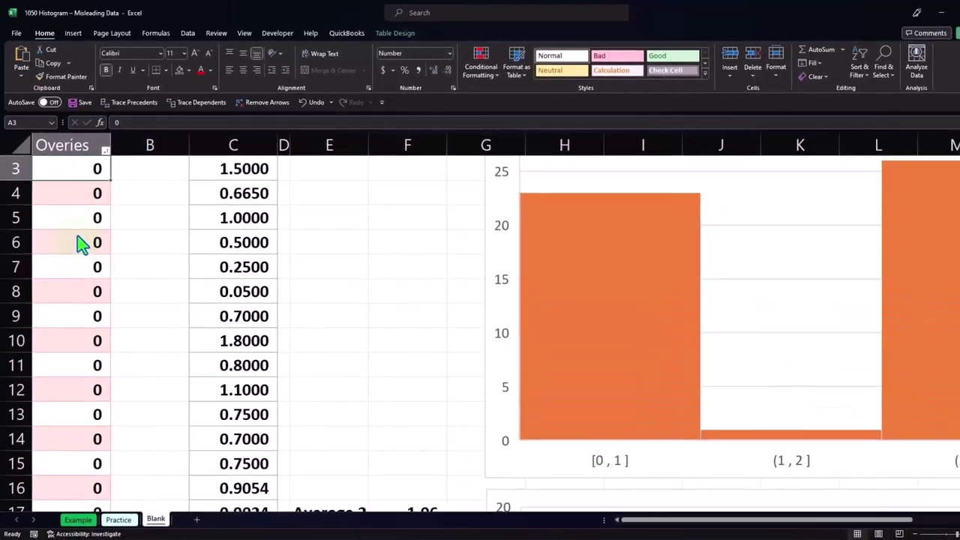
scroll(79, 247, up, 1)
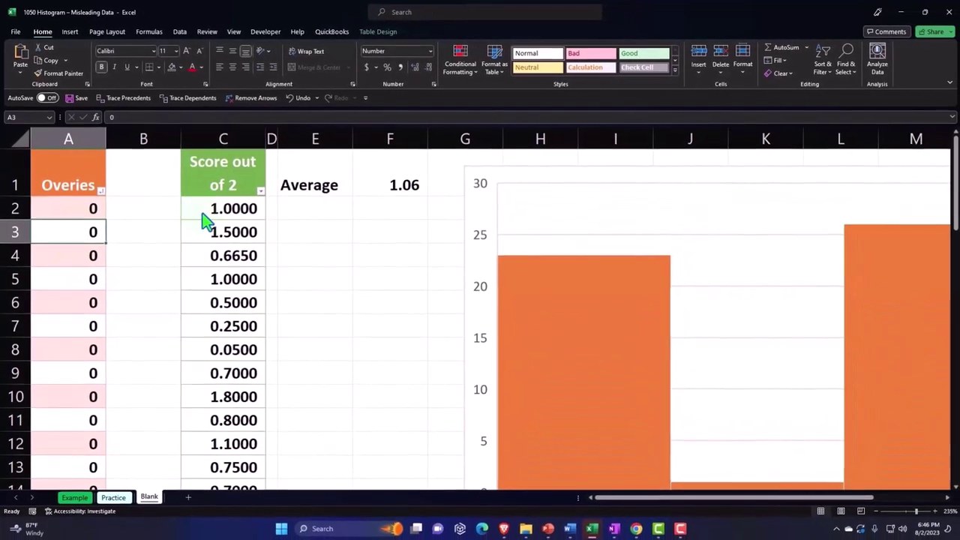
click(204, 213)
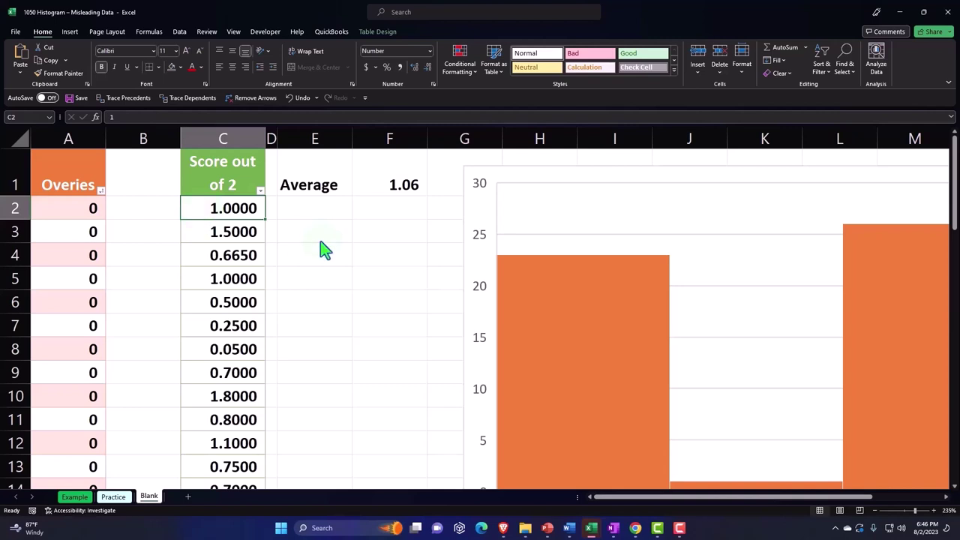
Step: Drag the borders of spacer columns B and D to make both narrower
drag(181, 138, 129, 138)
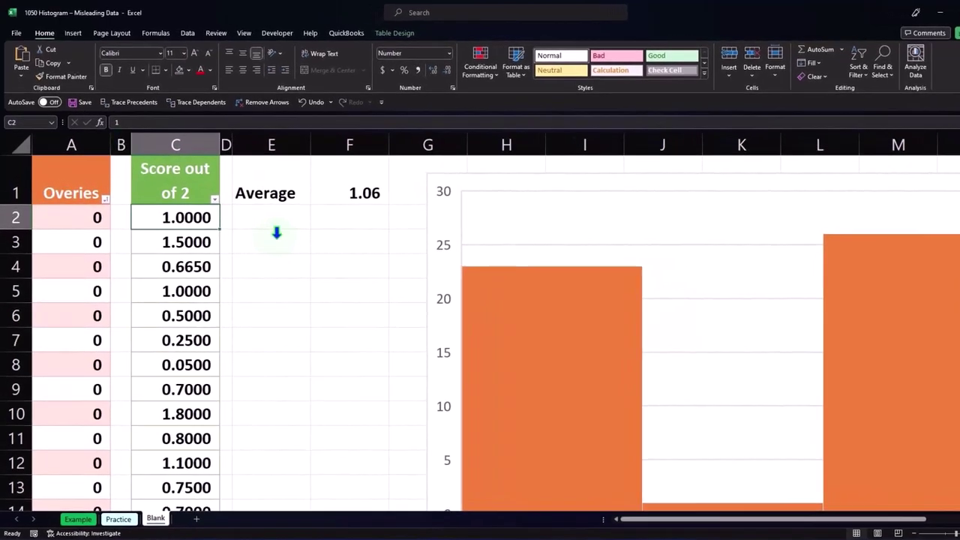
click(340, 426)
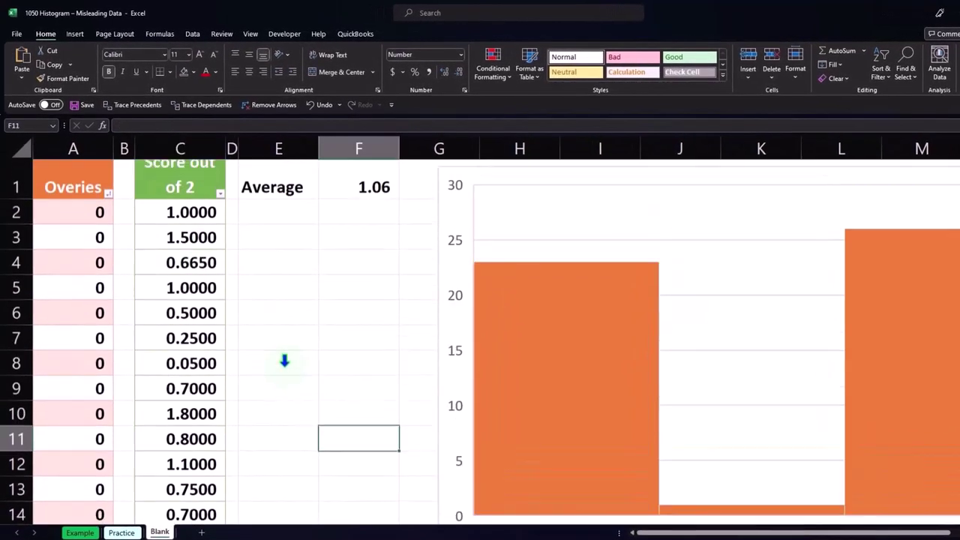
scroll(285, 361, up, 1)
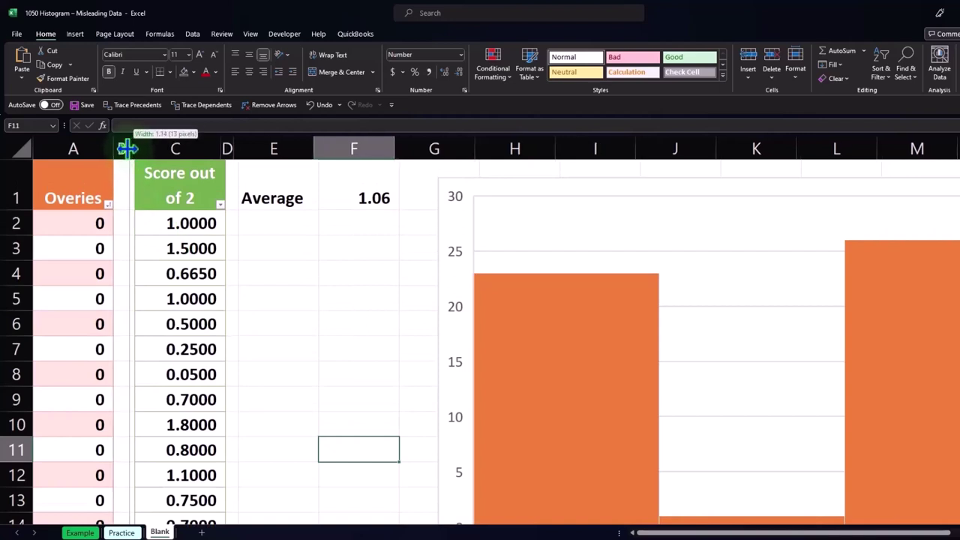
drag(131, 148, 127, 148)
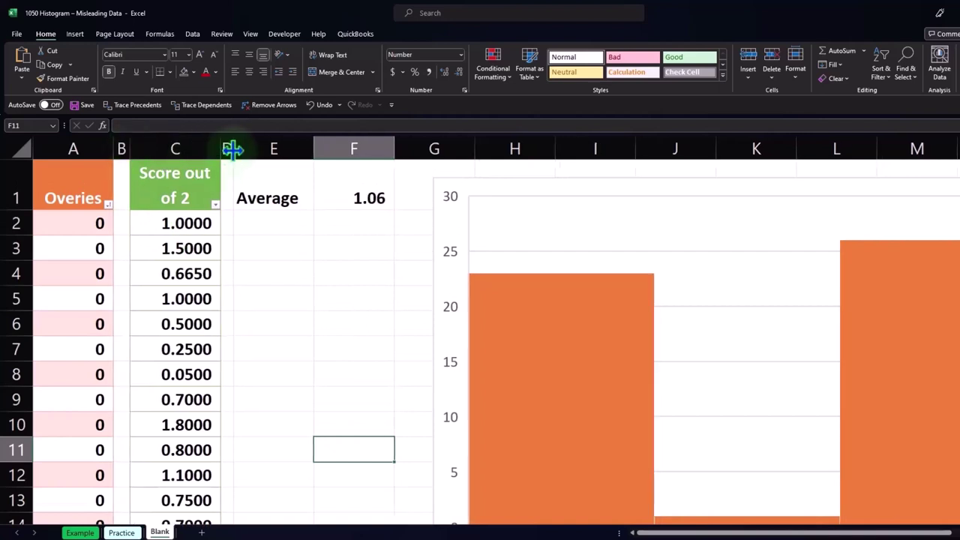
drag(234, 148, 233, 148)
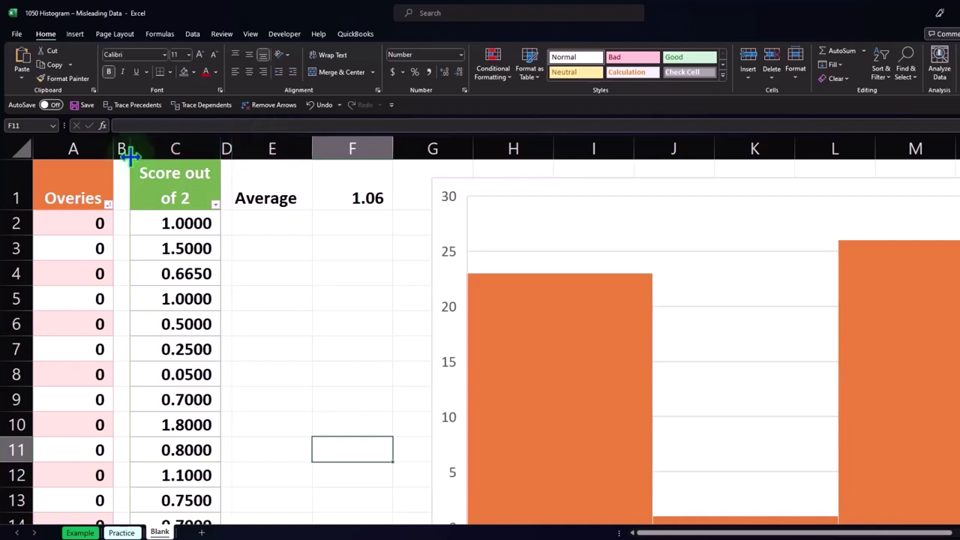
Step: Copy column D's width onto column B with Format Painter
click(226, 143)
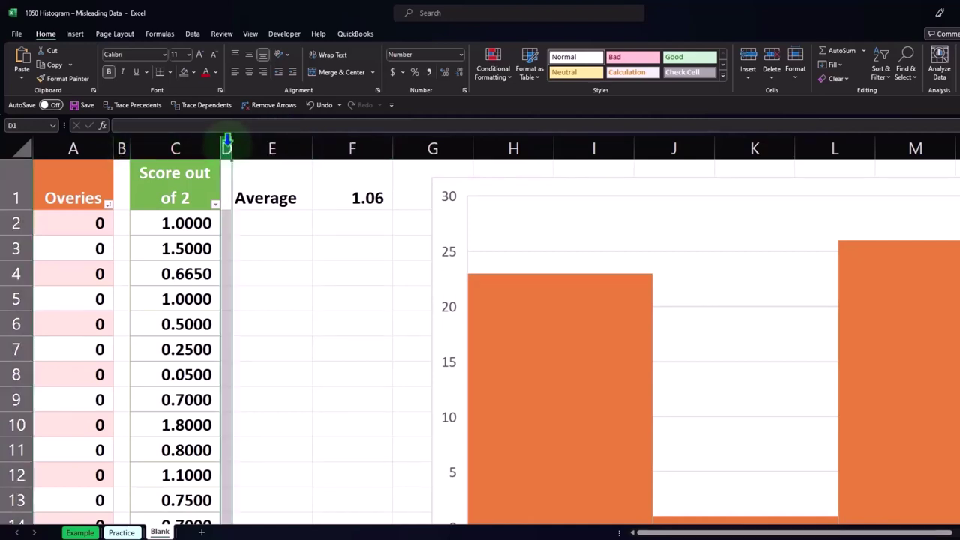
click(47, 46)
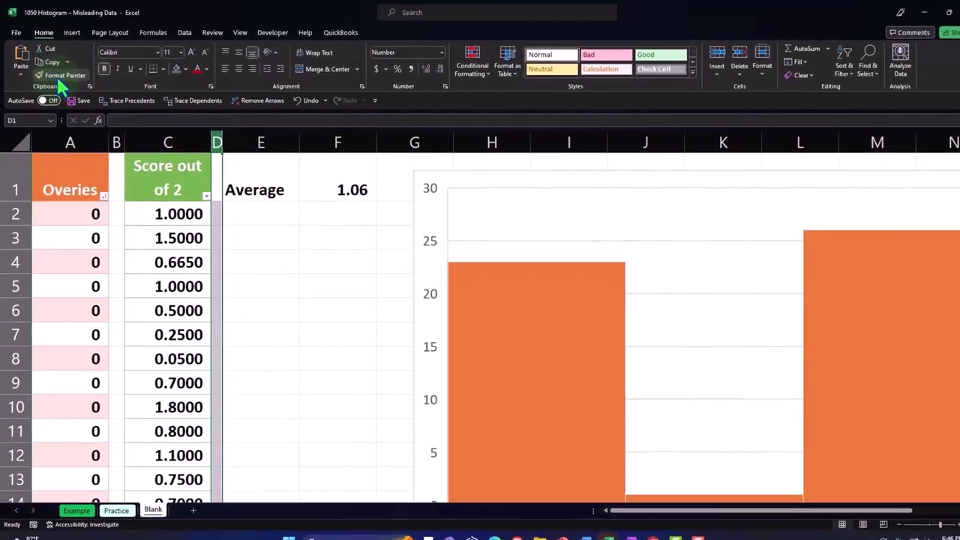
click(62, 76)
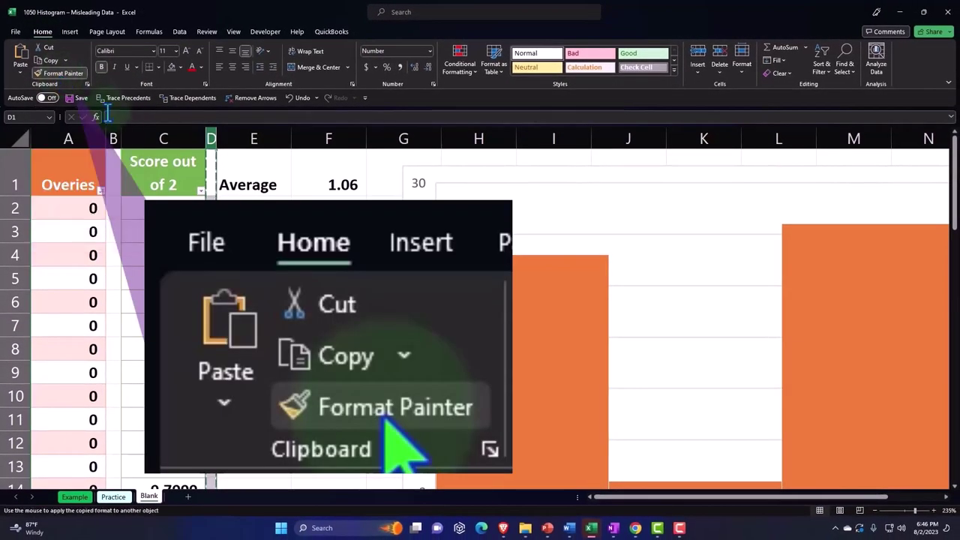
click(113, 137)
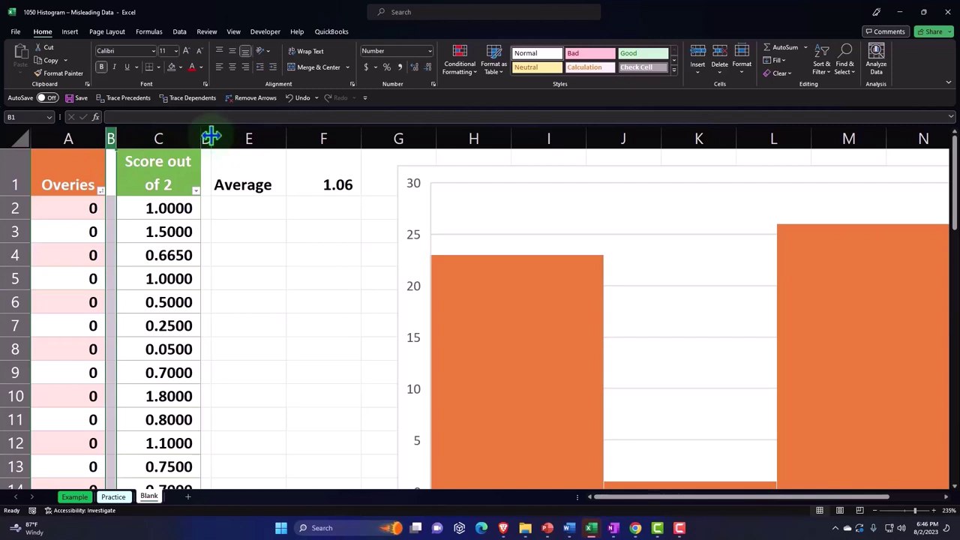
Step: Widen column D slightly, then select columns B and D together to compare their widths
drag(209, 137, 225, 137)
click(229, 198)
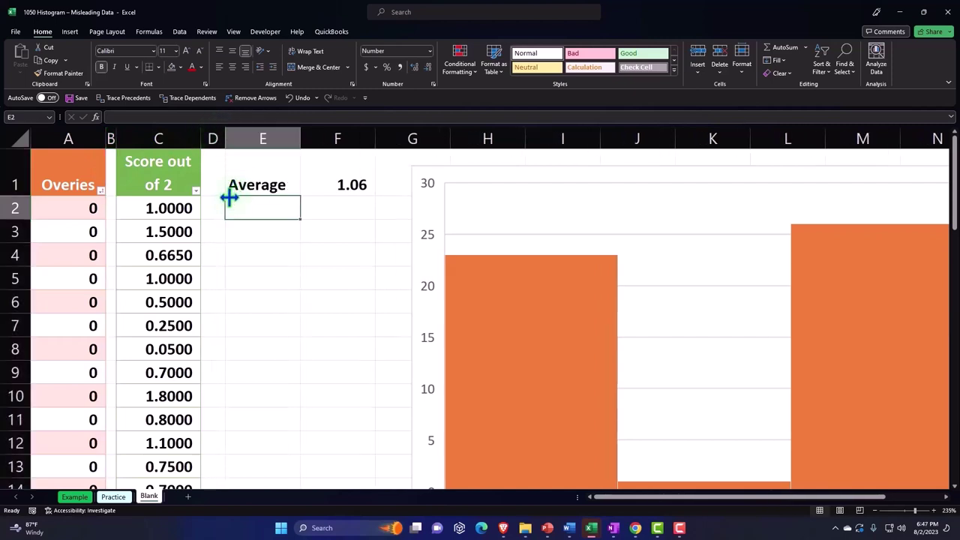
click(111, 135)
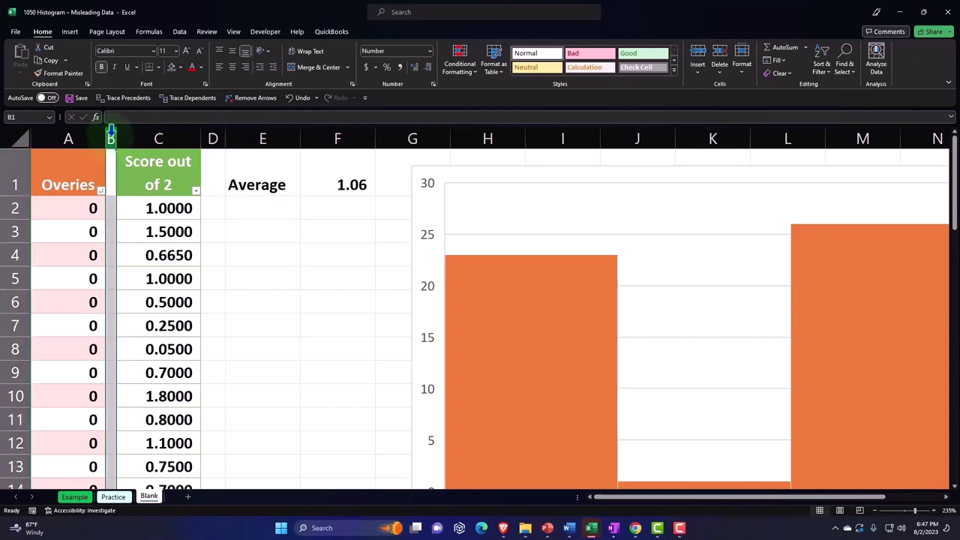
ctrl+click(213, 135)
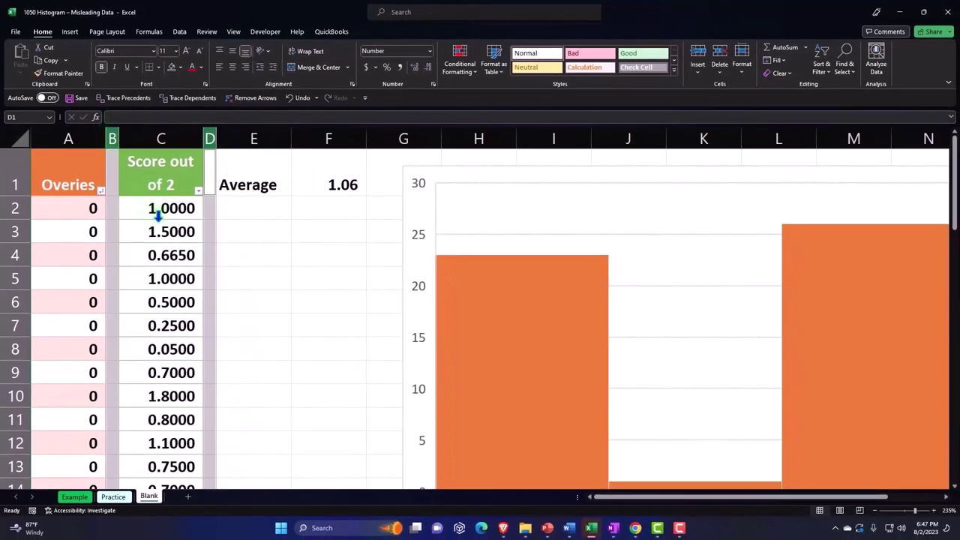
click(181, 233)
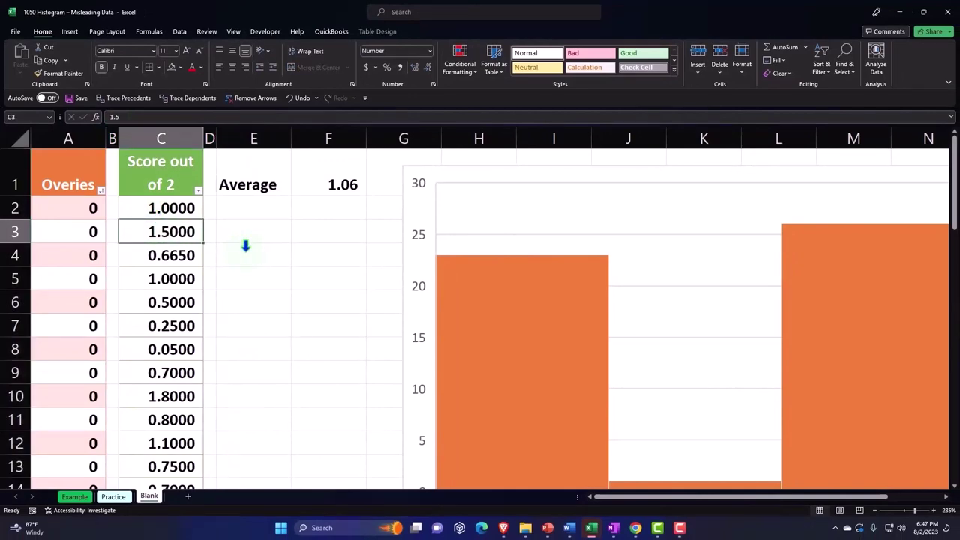
scroll(245, 245, down, 3)
scroll(245, 245, down, 3)
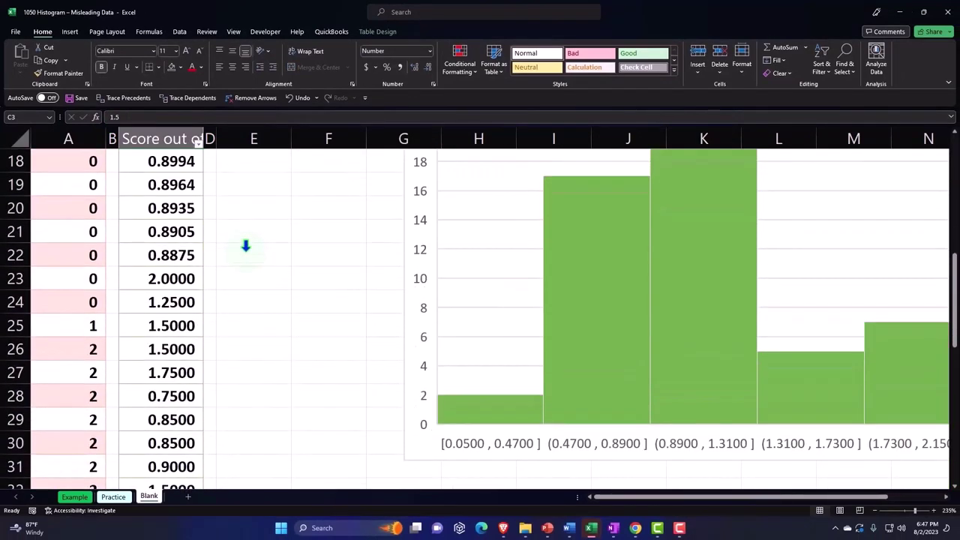